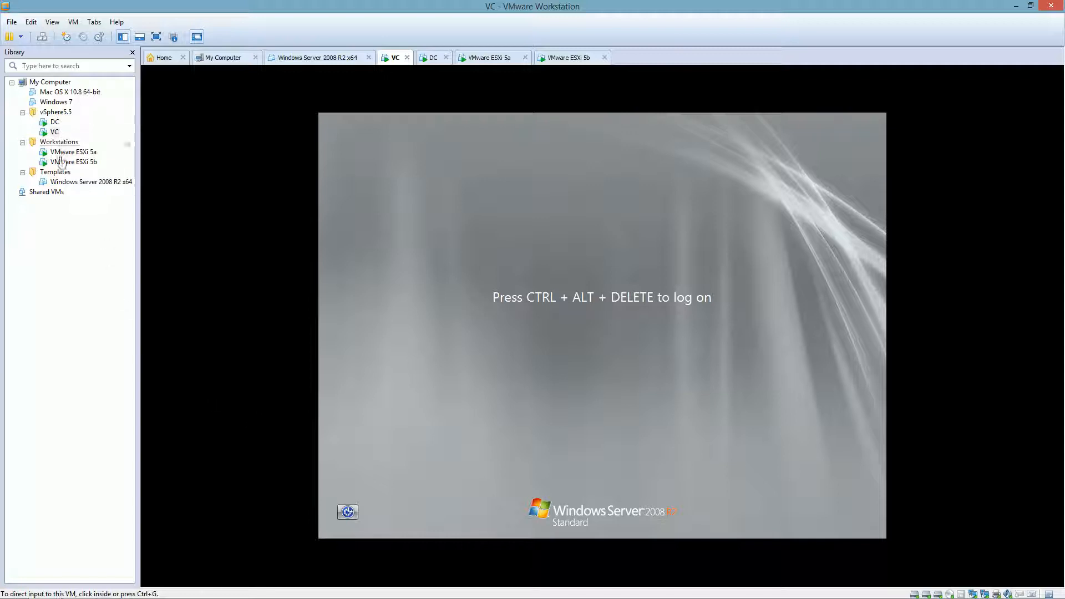
Select the VC virtual machine in the Library and switch it to full screen
left_click(39, 254)
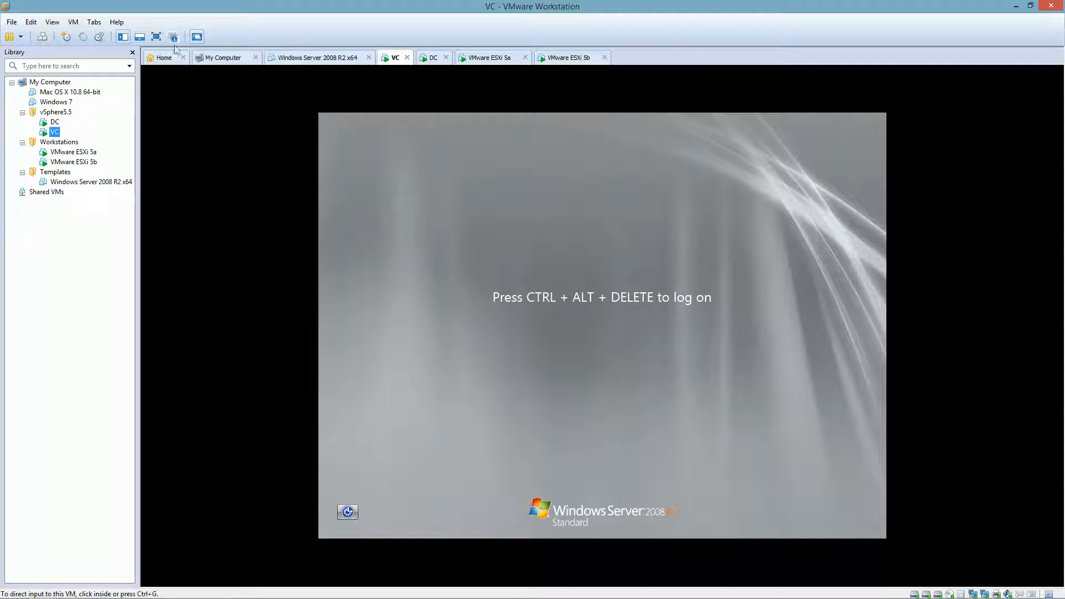
left_click(156, 37)
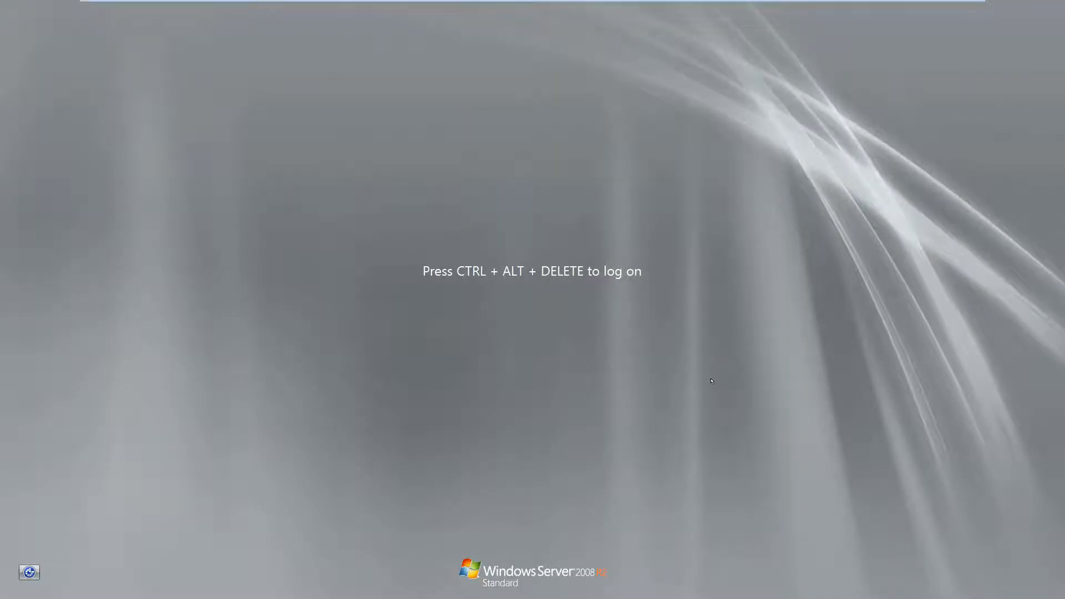
Sign in to Windows Server 2008 R2 as administrator with the account password
key("ctrl+alt+Insert")
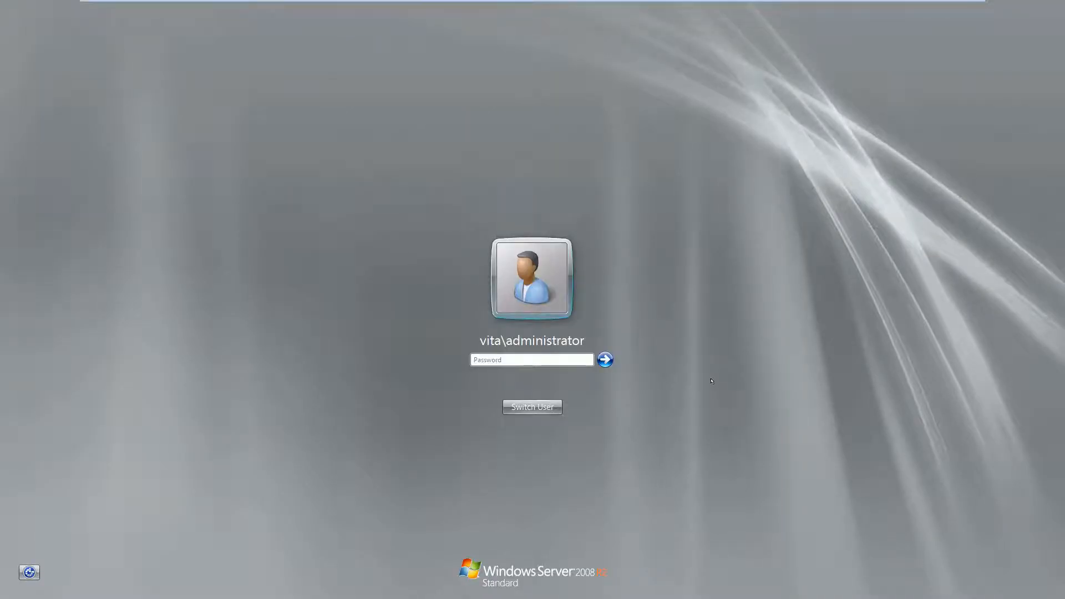
type("*********")
key("Return")
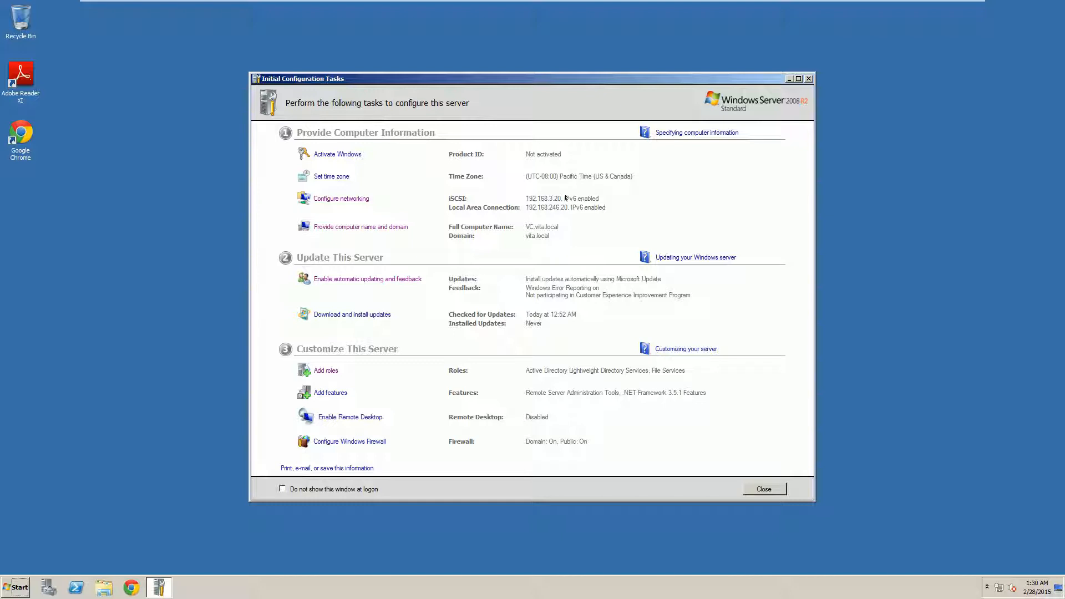
Close Initial Configuration Tasks and Server Manager, then open the Computer window
left_click(808, 78)
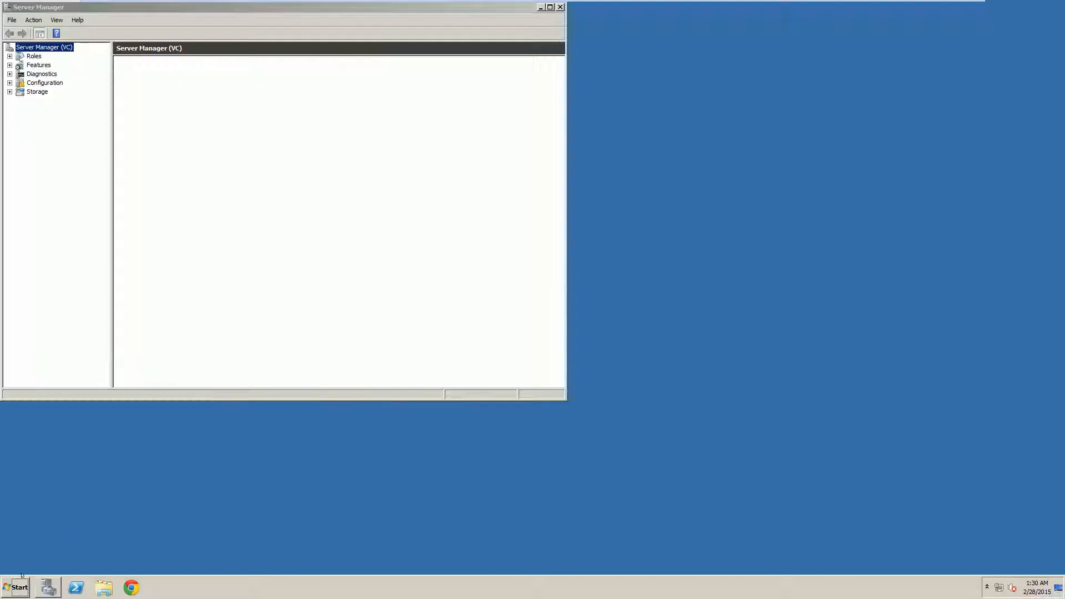
left_click(556, 6)
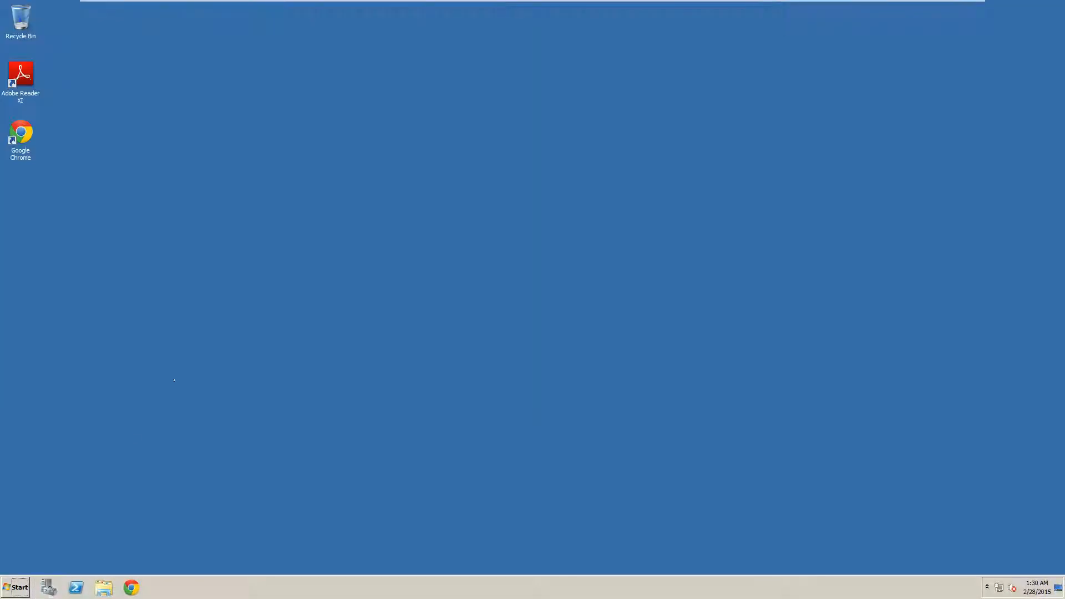
left_click(16, 587)
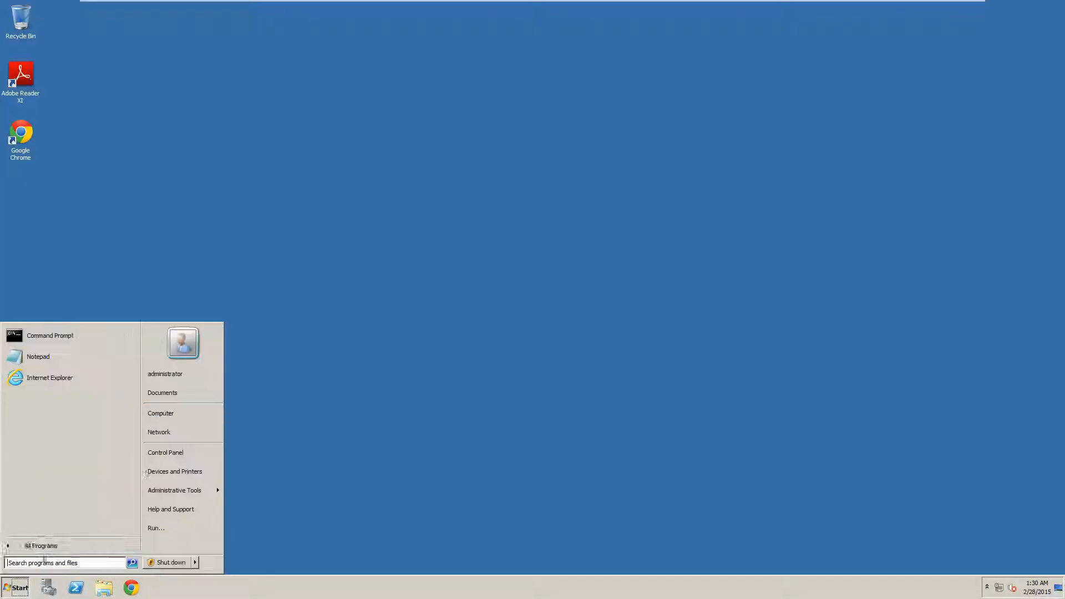
left_click(162, 413)
Browse to the C:\Downloads\FreeStarwinds\iSCSI folder
double_click(361, 189)
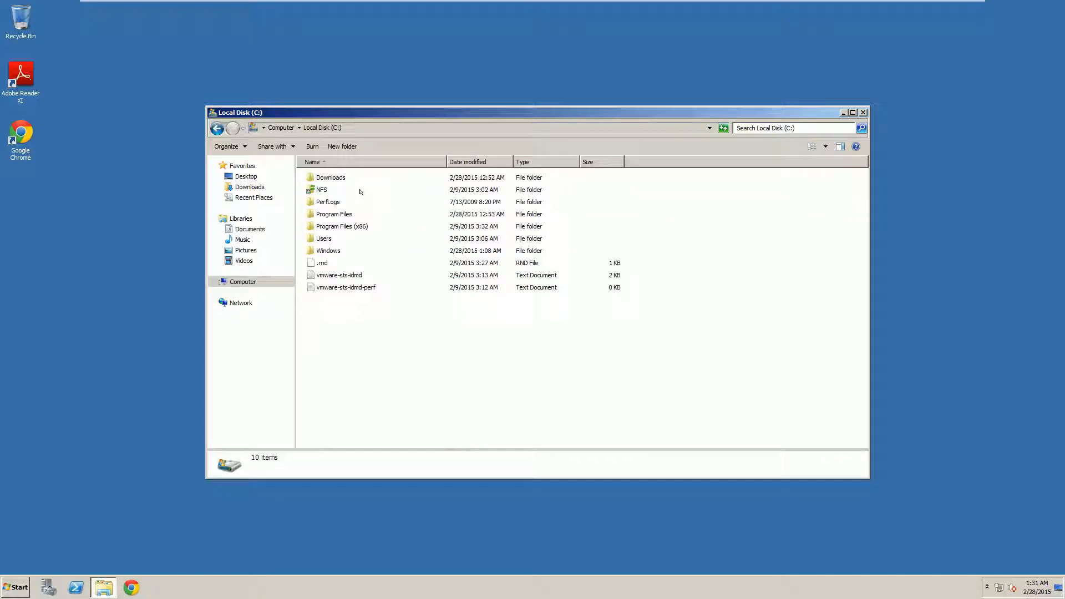
double_click(335, 177)
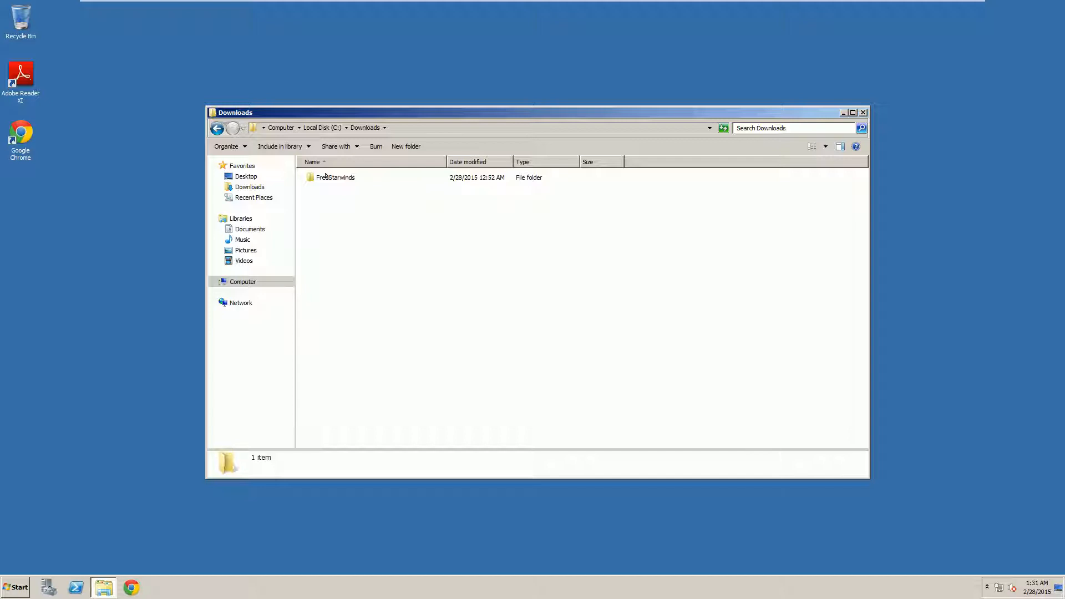
double_click(326, 177)
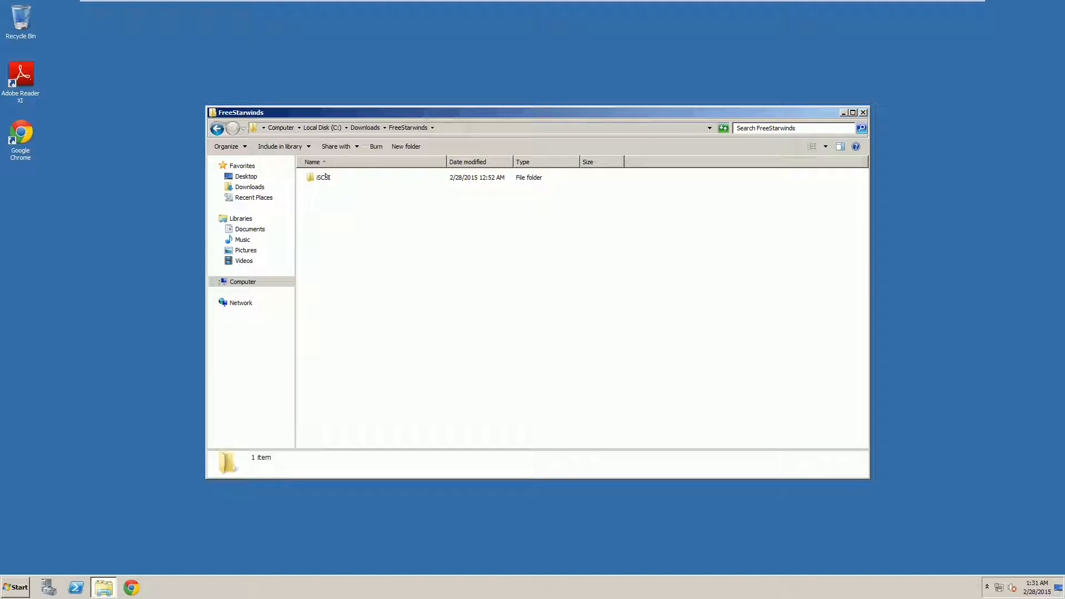
double_click(326, 177)
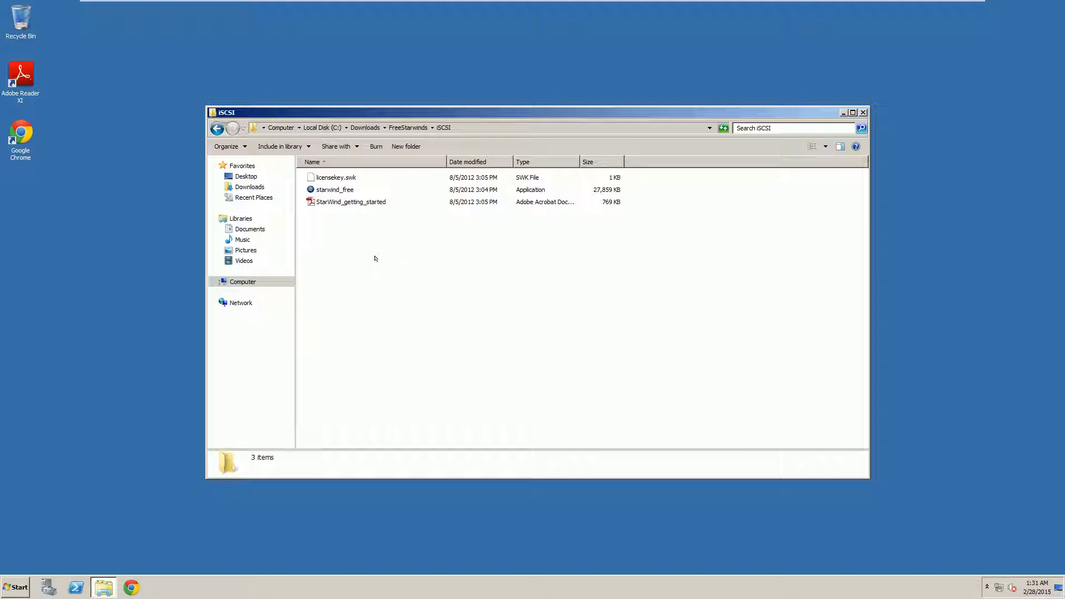
Inspect the details of licensekey.swk and the starwind_free installer
left_click(334, 178)
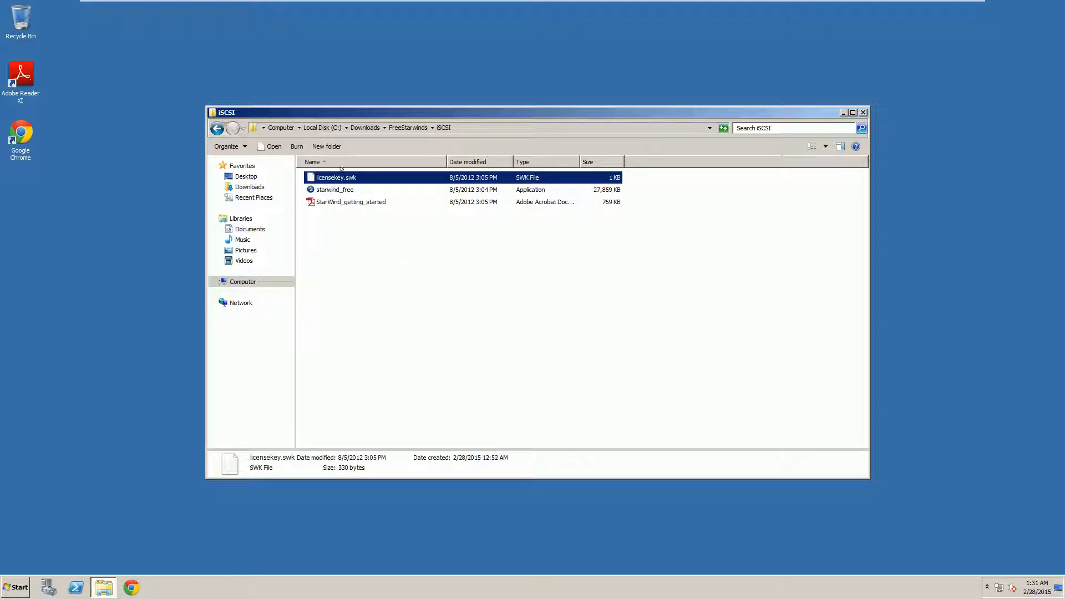
left_click(321, 198)
left_click(317, 189)
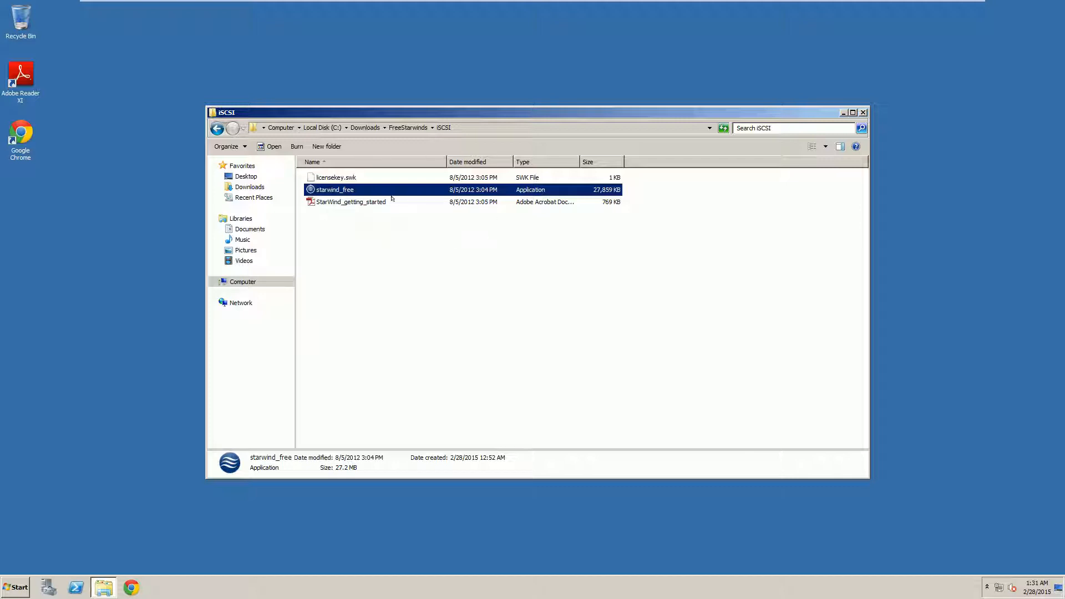
left_click(397, 246)
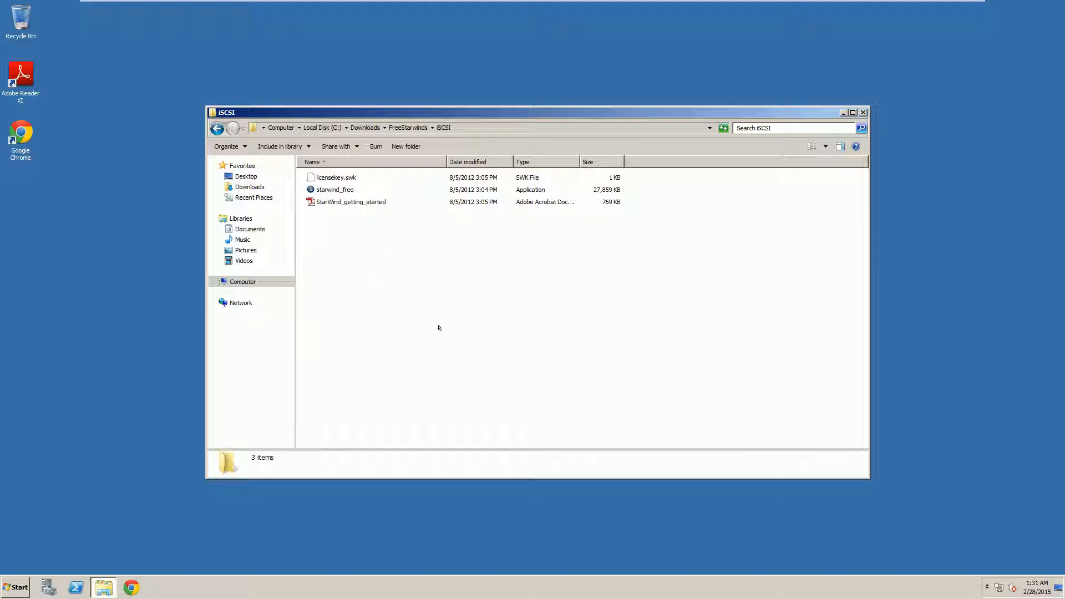
left_click(15, 587)
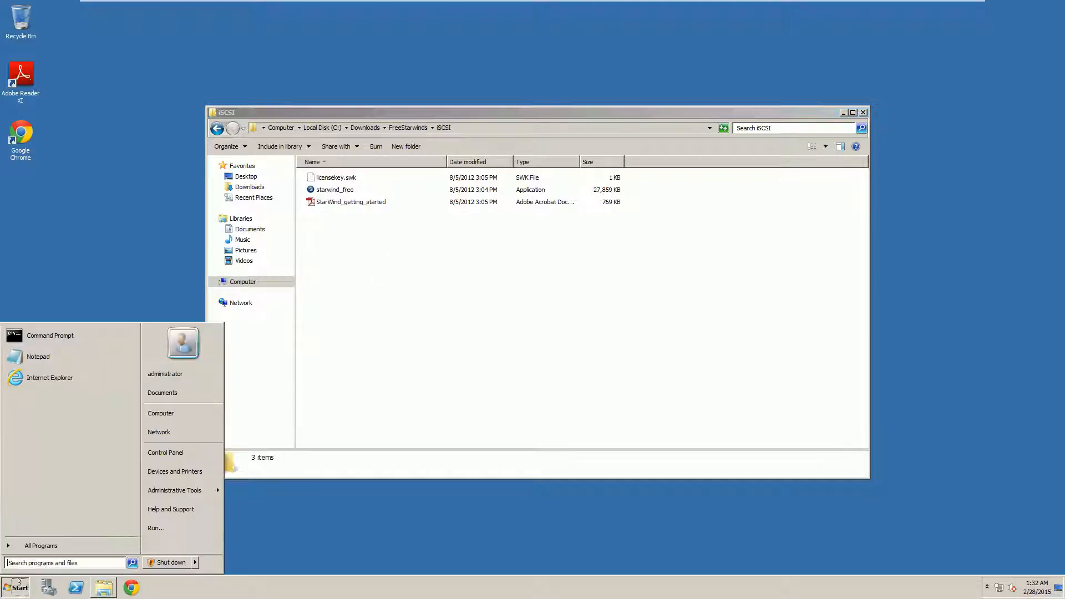
Open Disk Management via Computer > Manage and initialize Disk 1 and Disk 2 as MBR
right_click(175, 415)
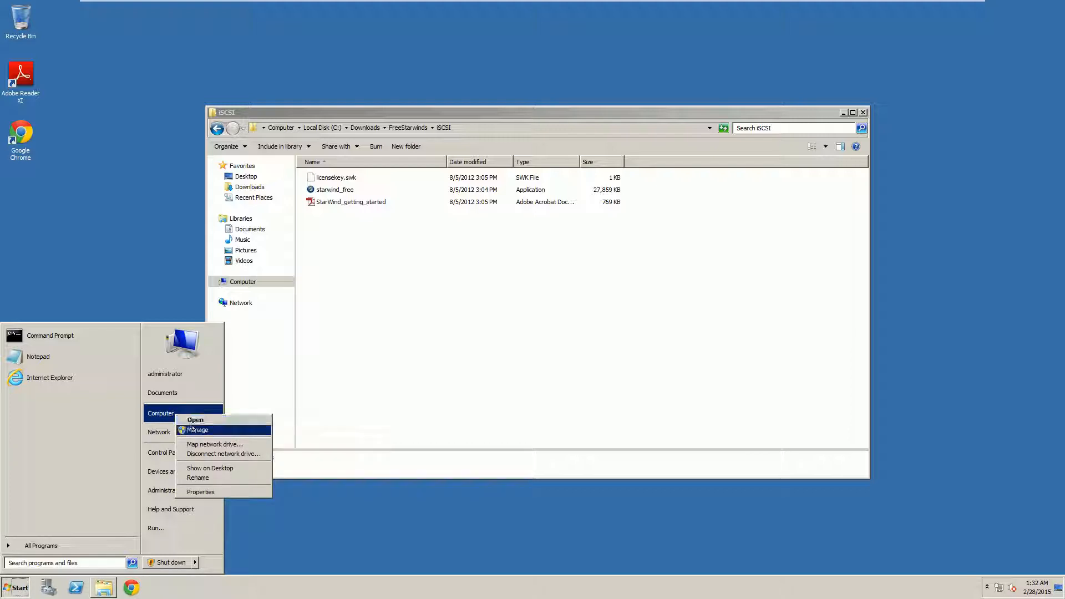
left_click(193, 429)
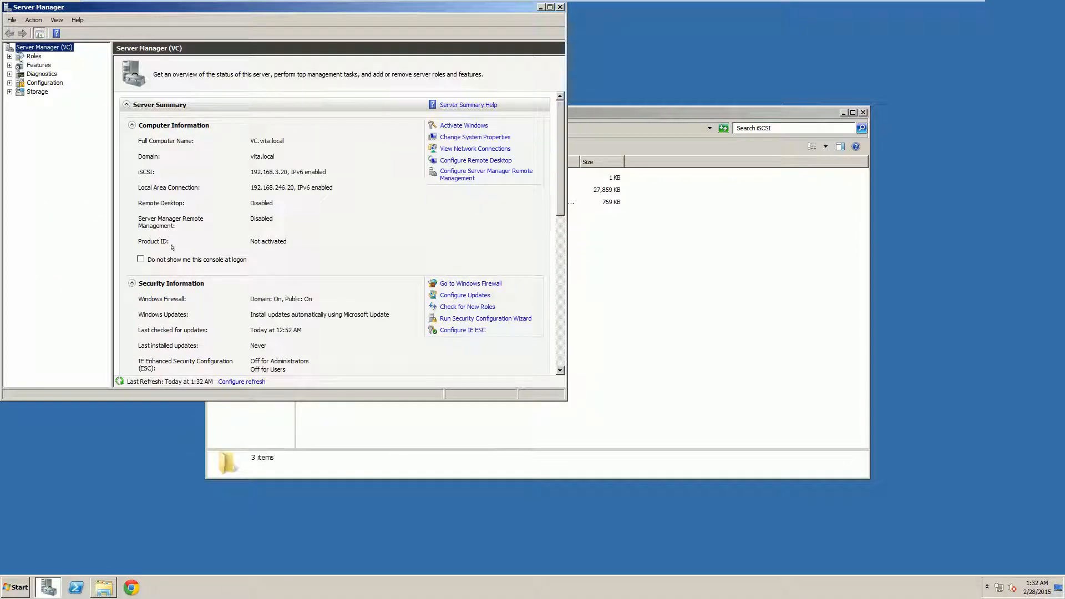
left_click(9, 92)
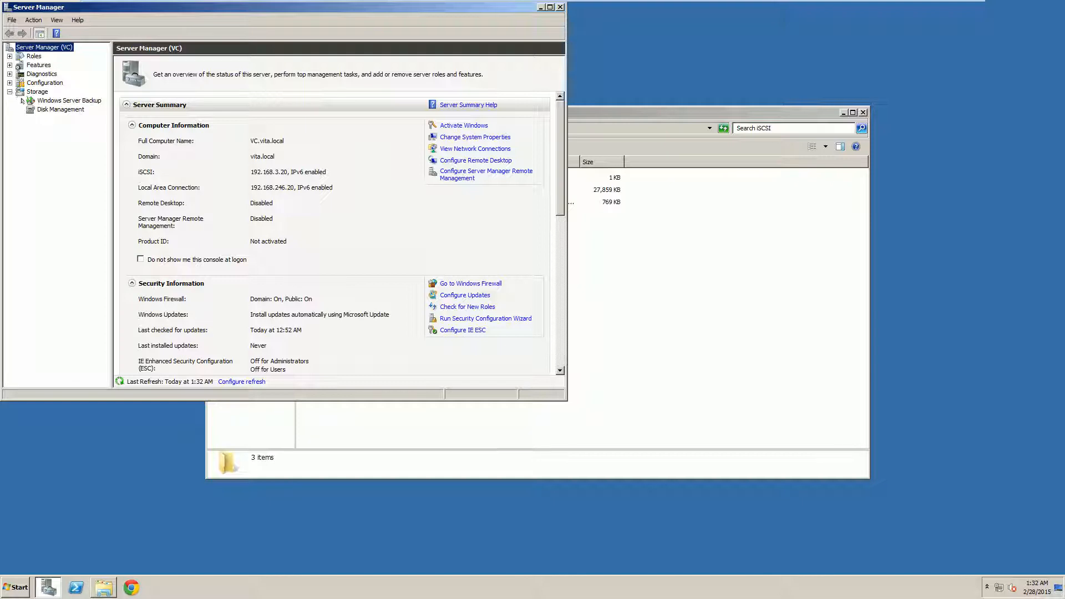
left_click(60, 109)
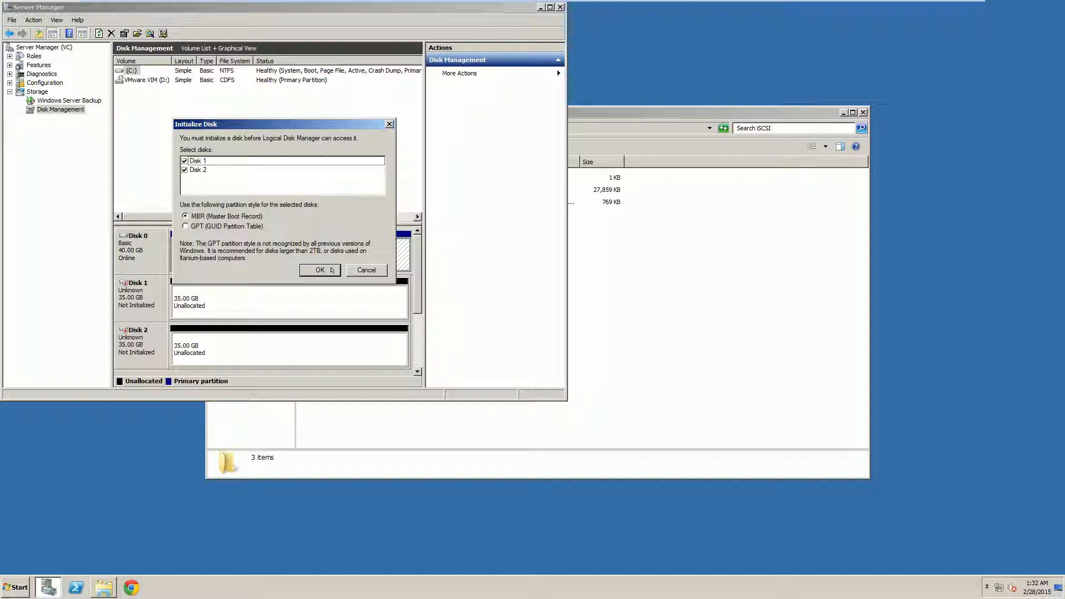
left_click(332, 270)
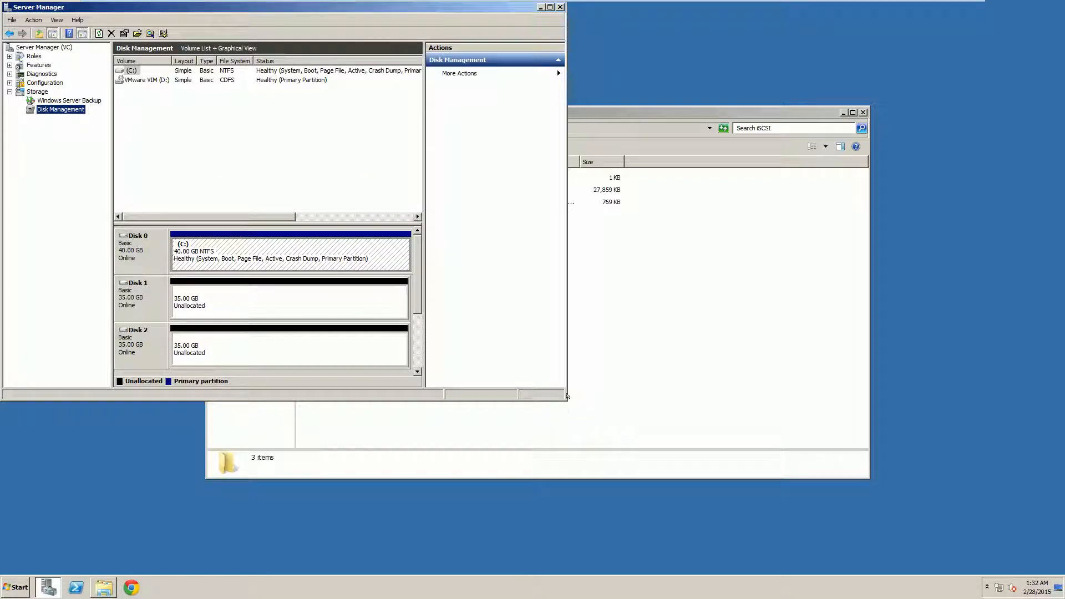
Enlarge Server Manager and start a New Simple Volume on Disk 1's unallocated space
left_click_drag(565, 399, 788, 519)
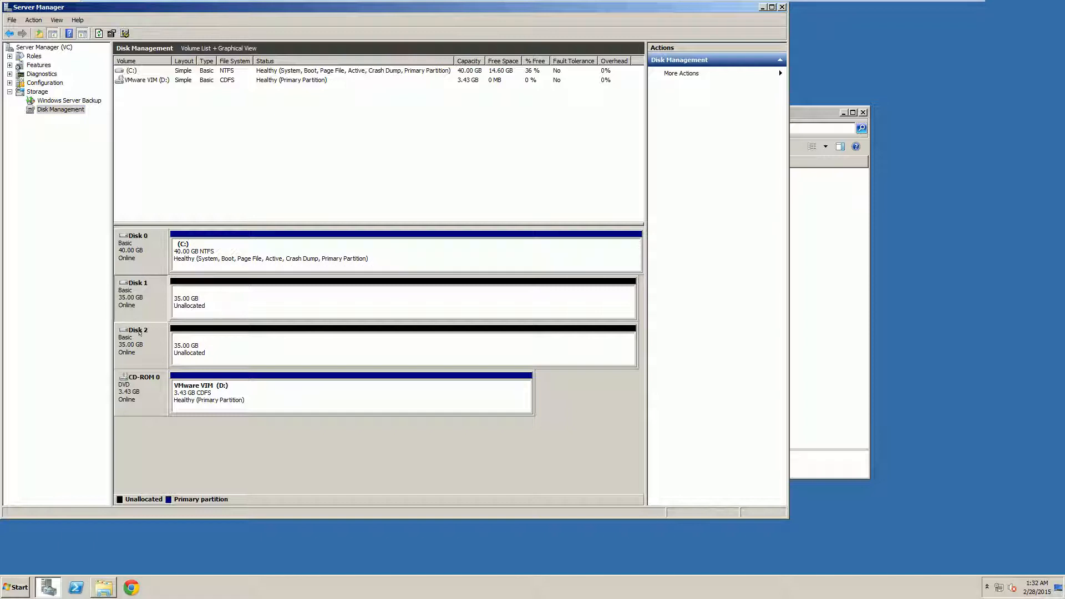
left_click(201, 296)
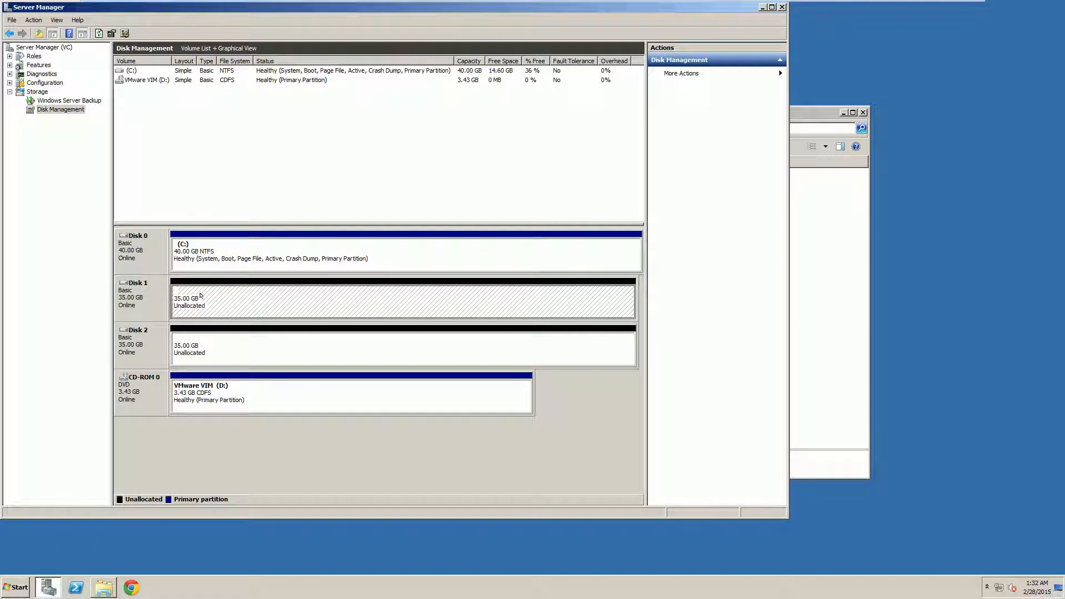
right_click(201, 295)
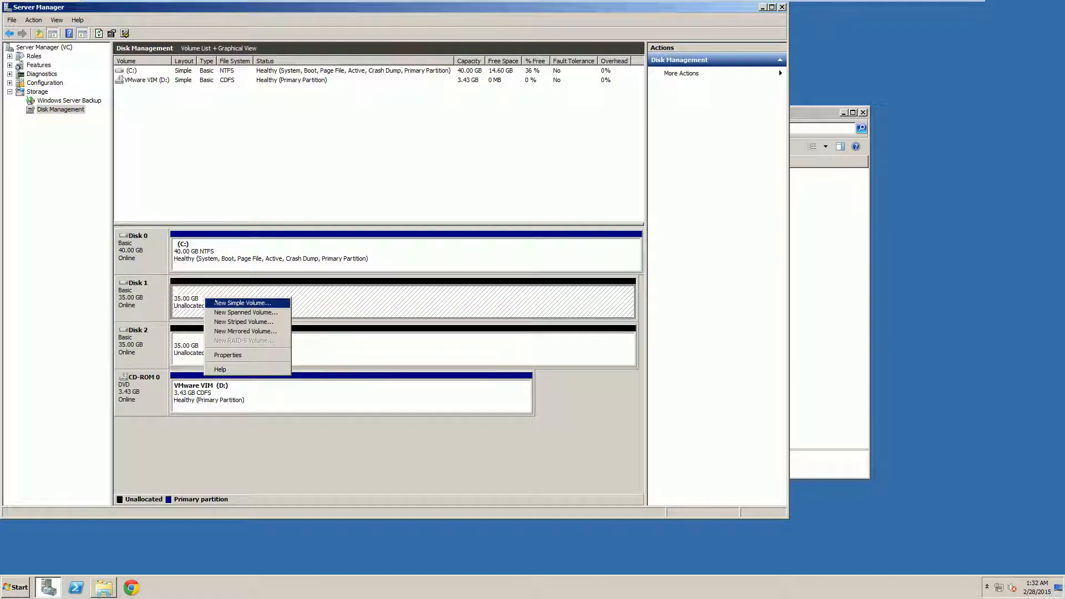
left_click(212, 300)
left_click(280, 347)
left_click(292, 303)
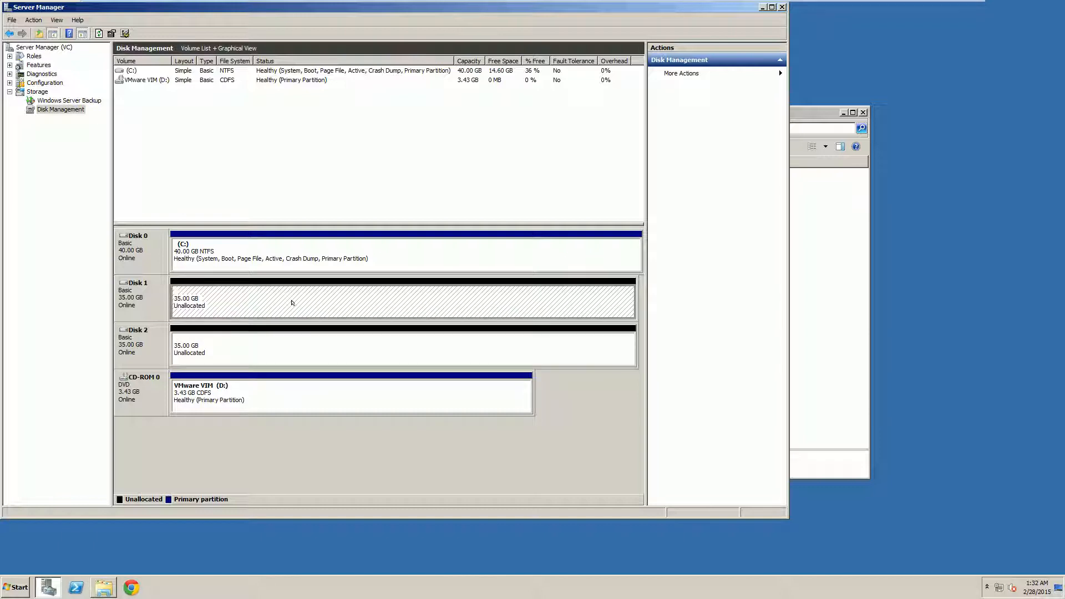
right_click(317, 299)
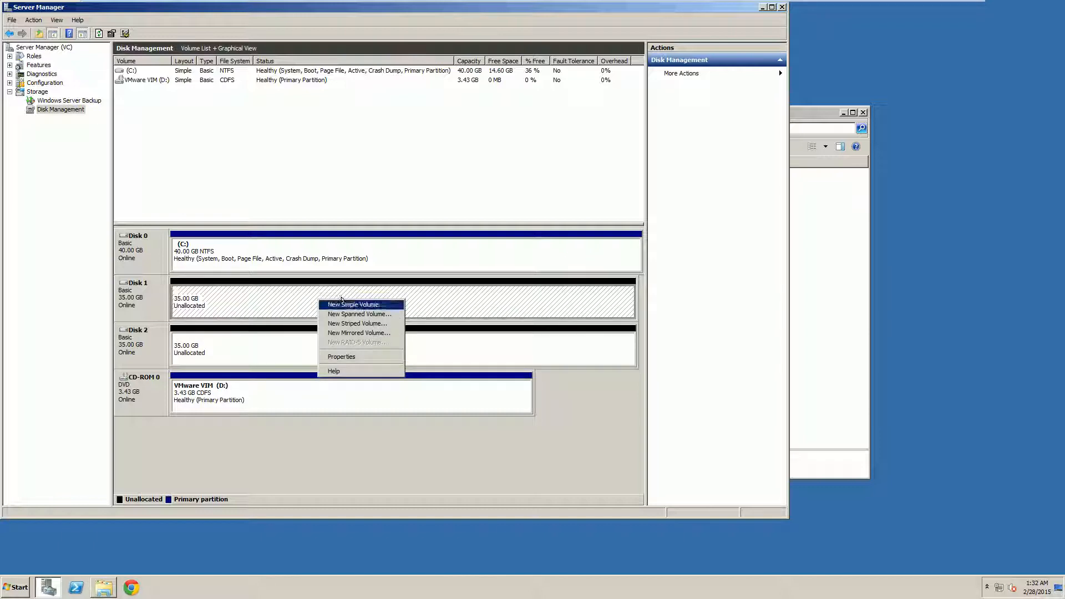
left_click(342, 302)
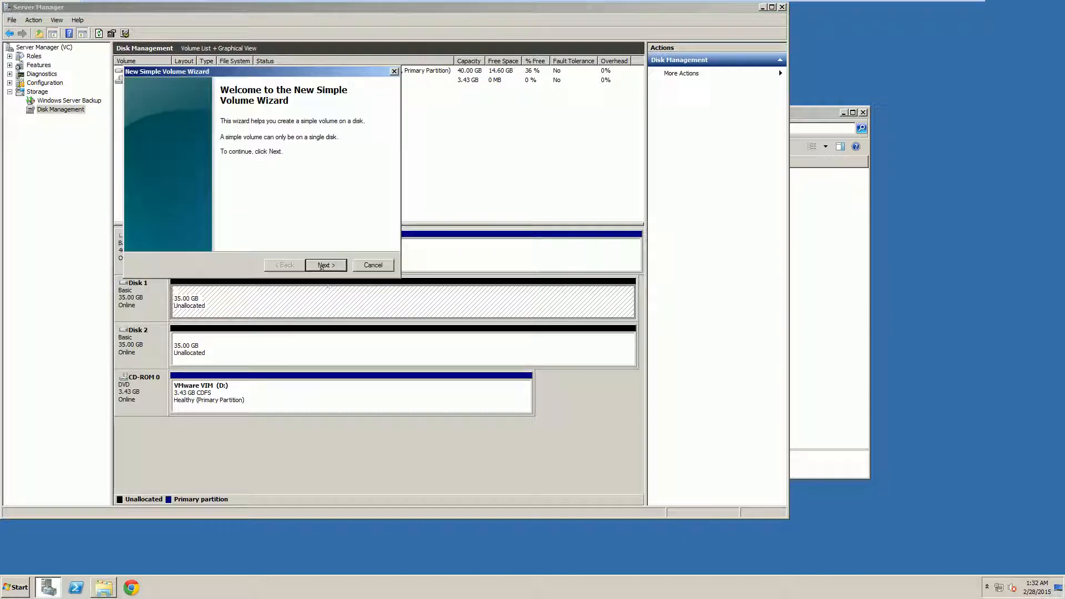
Create the full 35837 MB volume with drive letter S and label iSCSI1
left_click(325, 265)
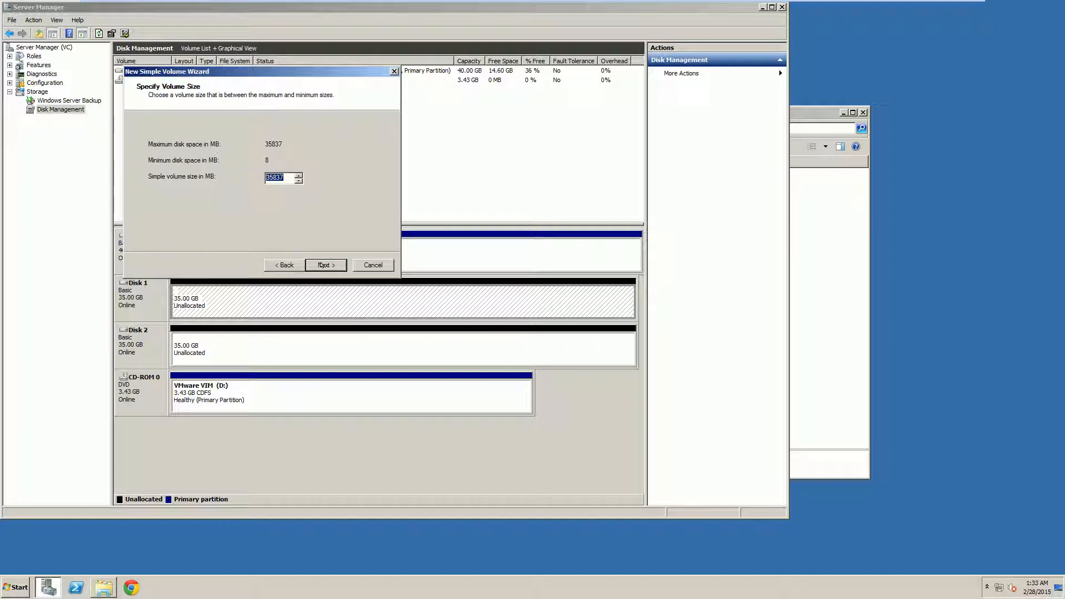
left_click(321, 265)
left_click(320, 265)
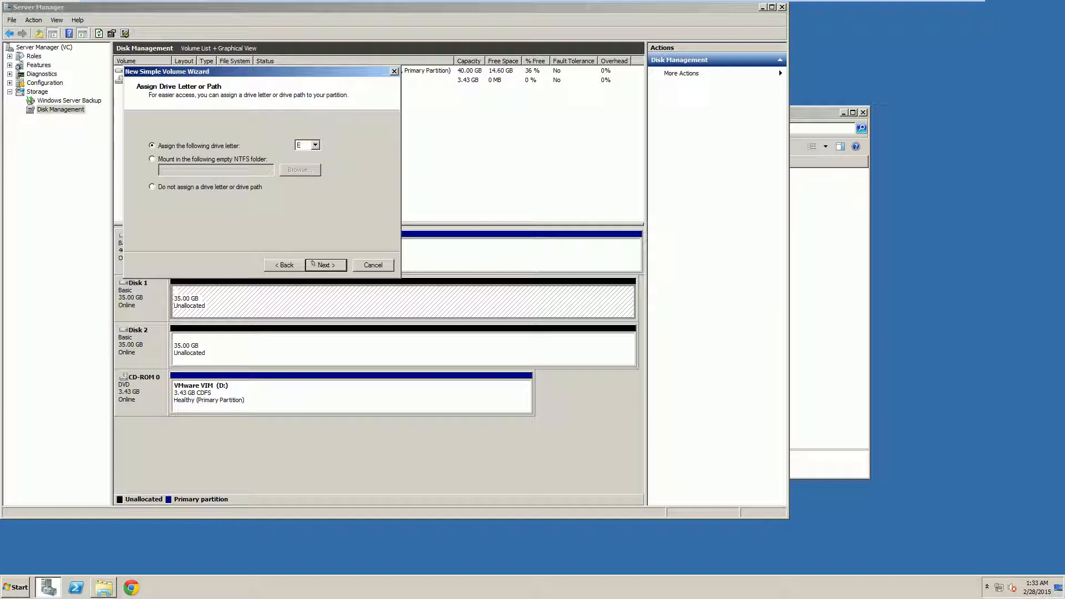
left_click(300, 145)
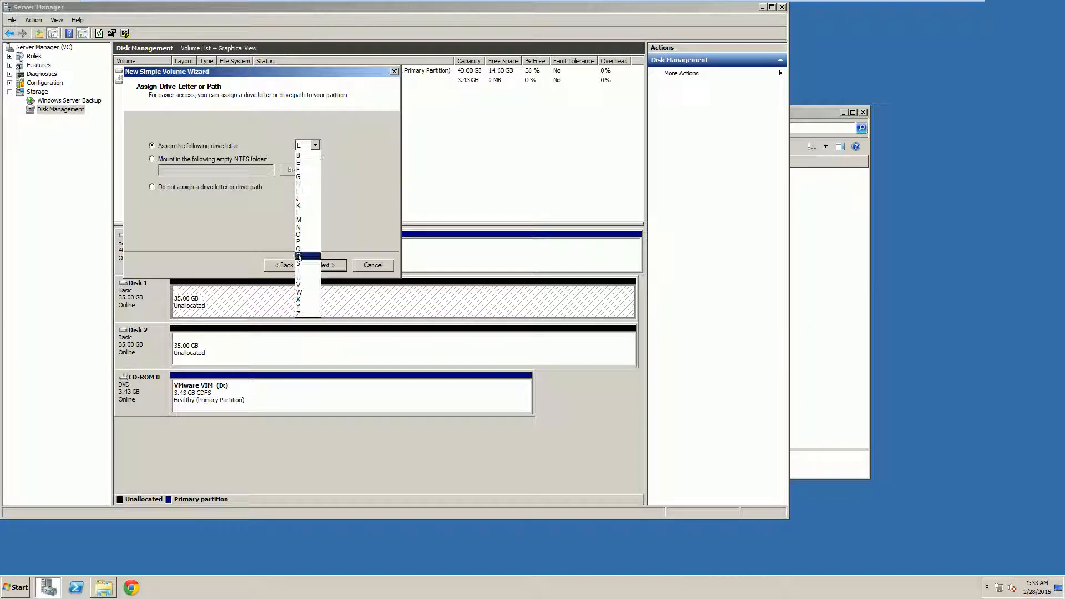
left_click(310, 262)
left_click(312, 262)
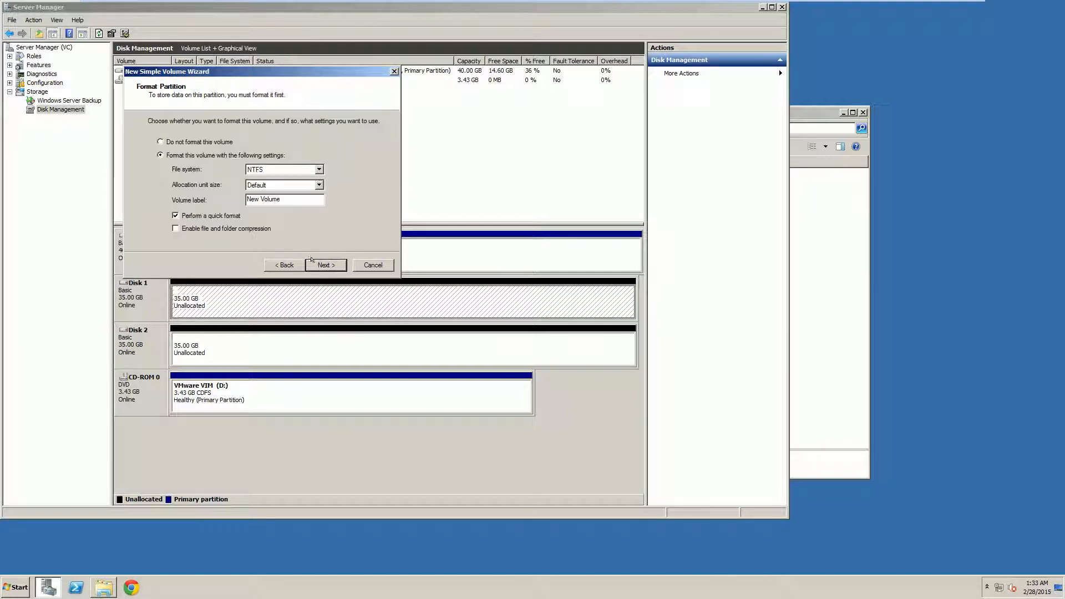
triple_click(262, 198)
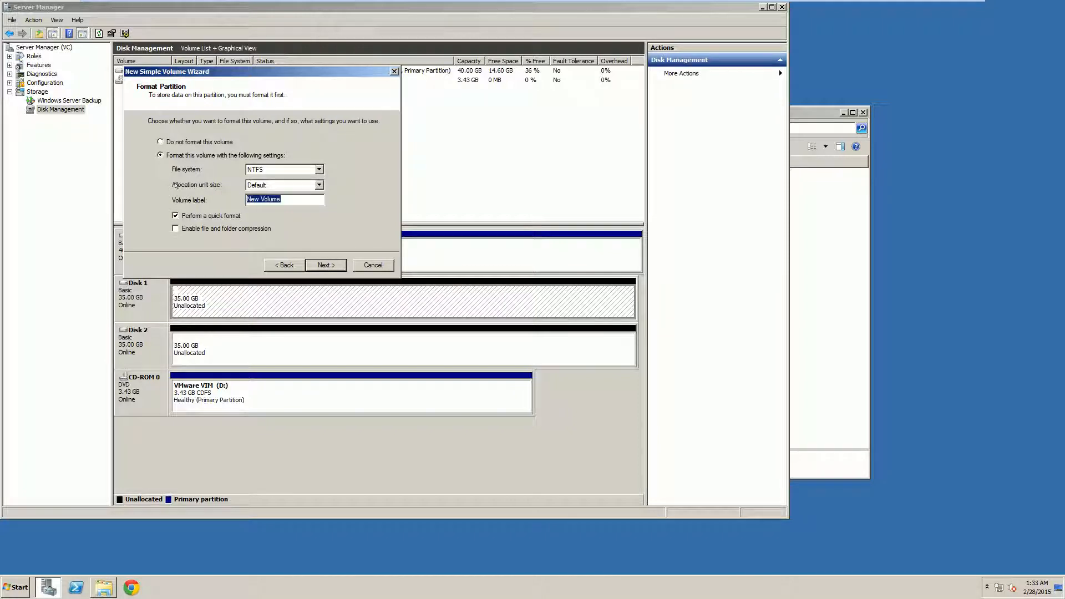
type("iSCSI1")
left_click(326, 264)
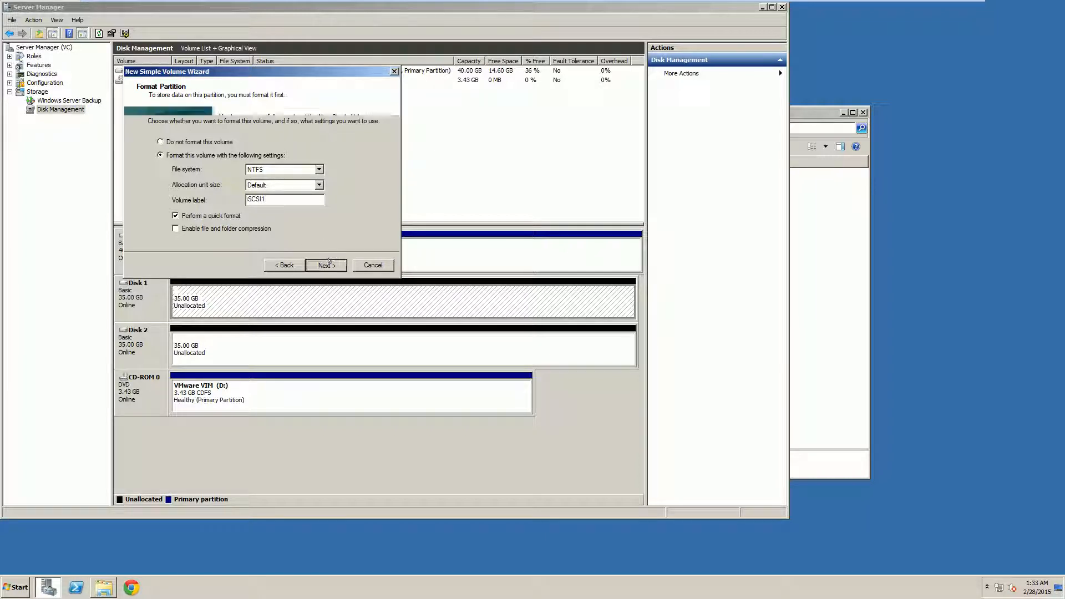
left_click(327, 264)
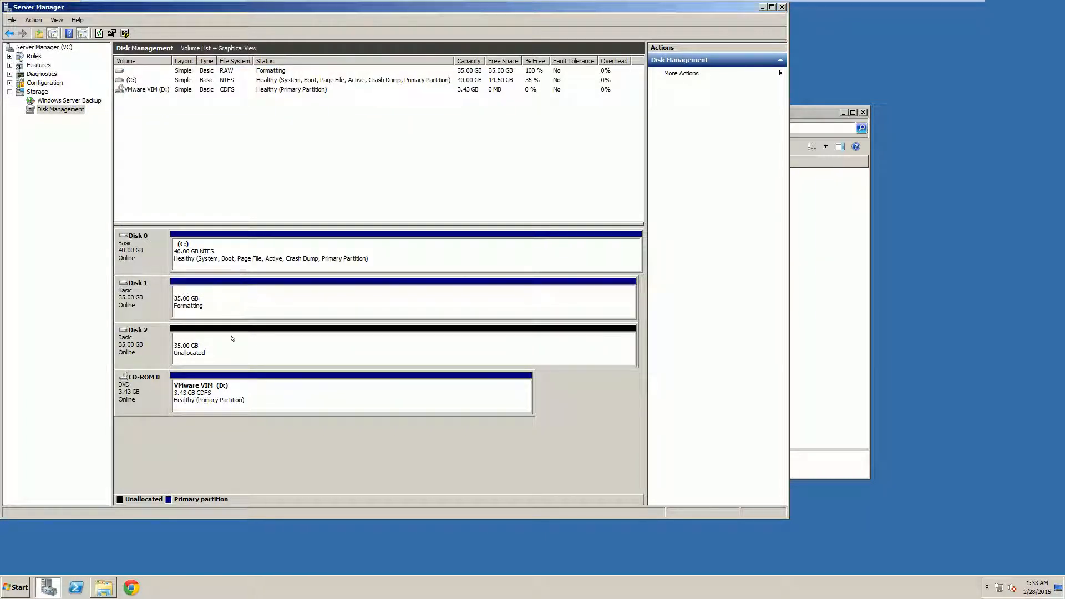
Attempt Disk 2's volume as T: labelled iSCSI2, then dismiss the not-enough-space error
left_click(235, 340)
right_click(239, 340)
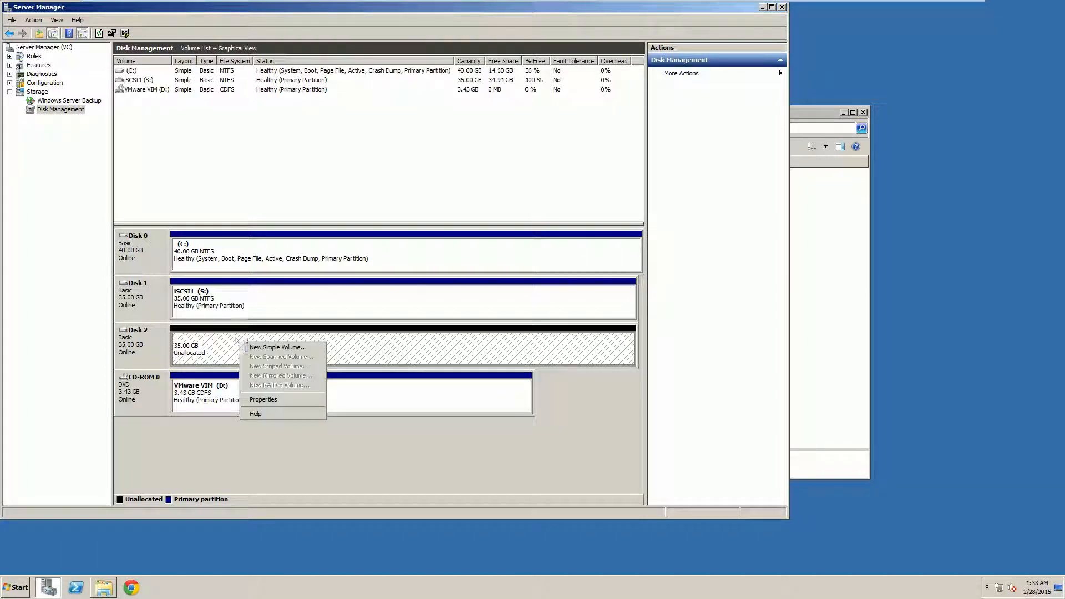
left_click(271, 347)
left_click(317, 263)
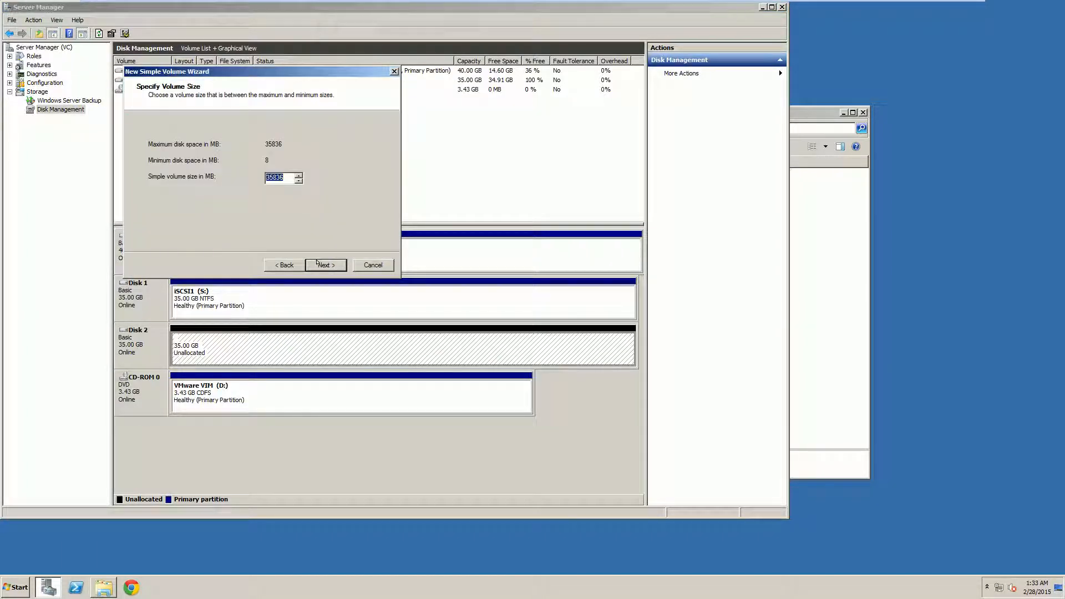
left_click(317, 263)
left_click(308, 145)
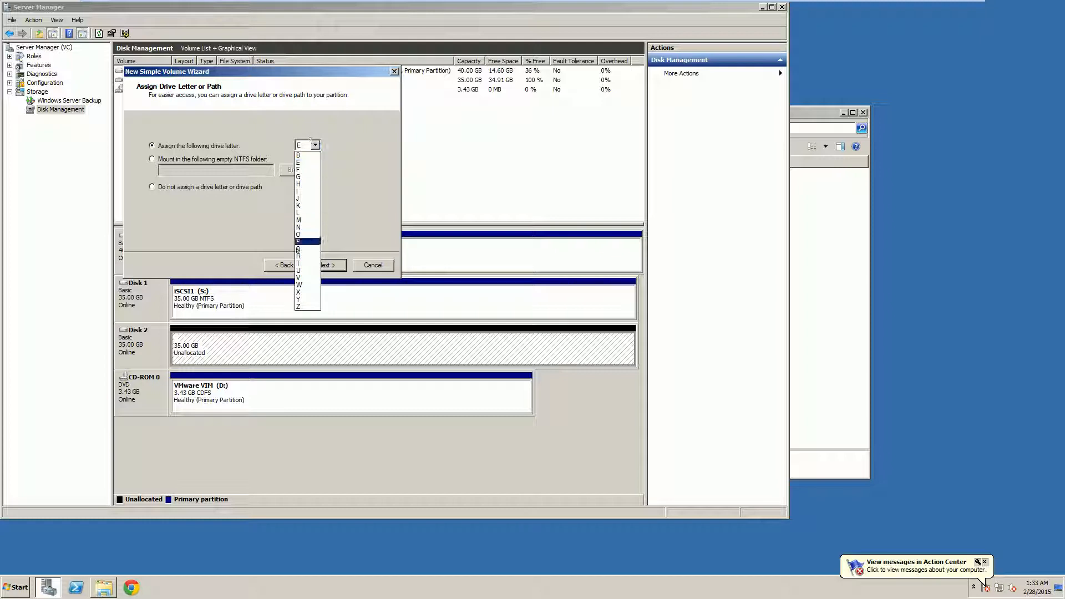
left_click(304, 263)
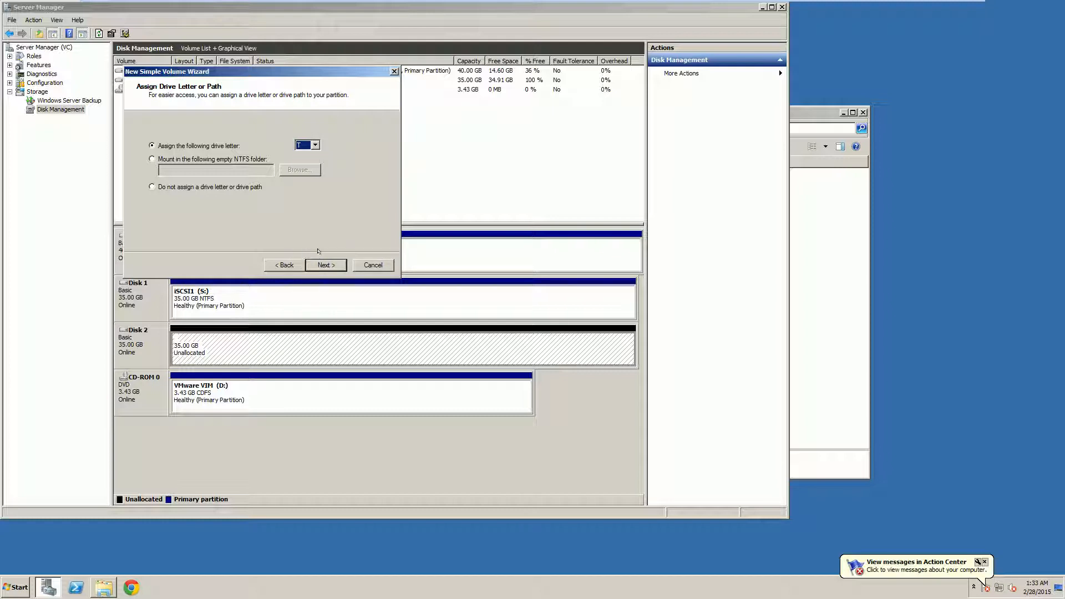
left_click(325, 265)
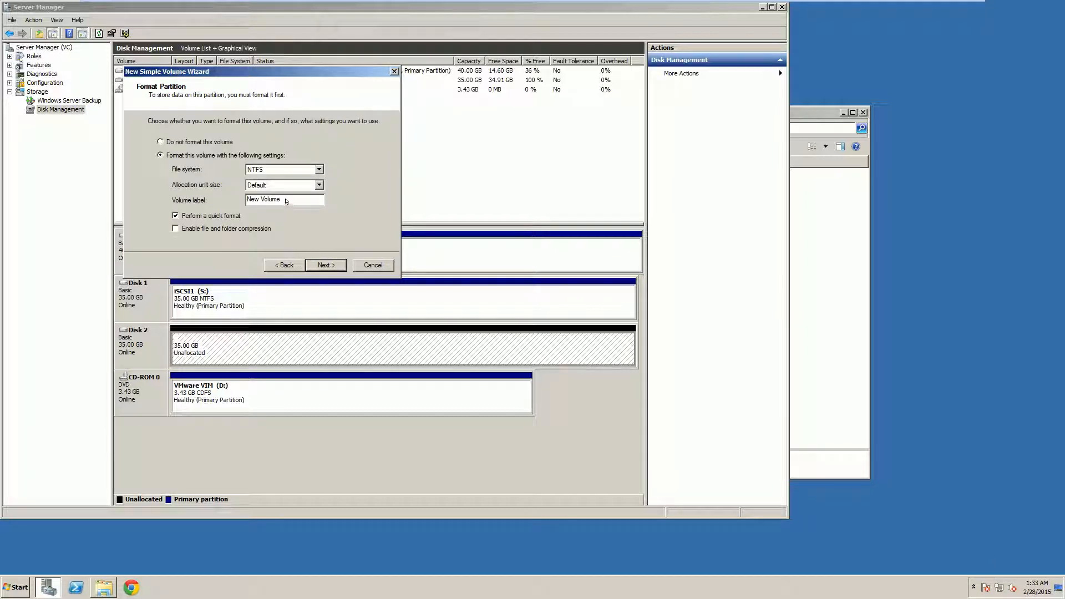
left_click_drag(286, 201, 244, 199)
type("iSCSI2")
left_click(320, 263)
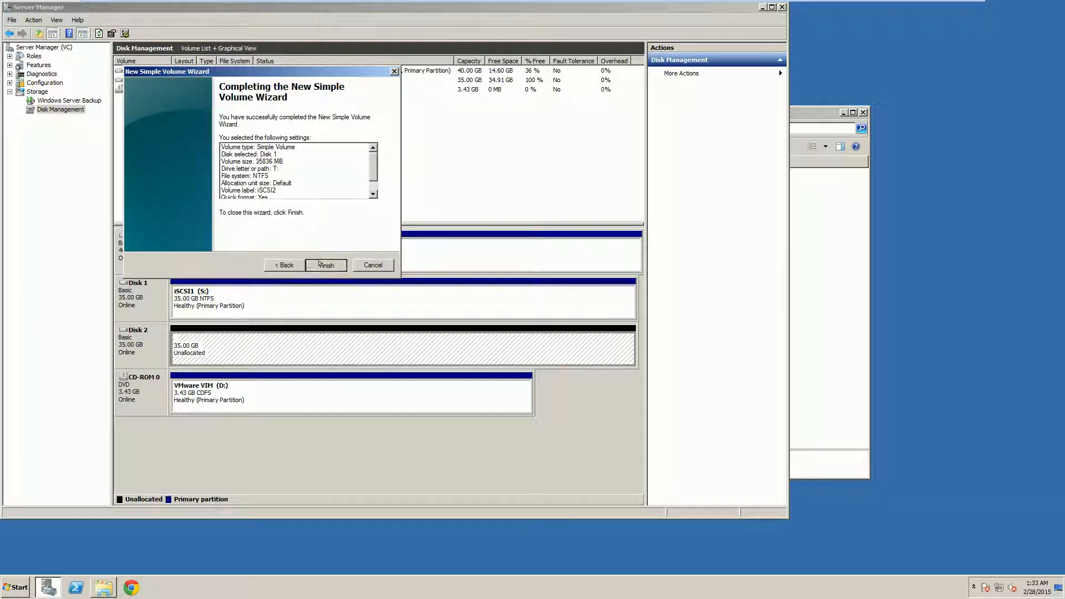
left_click(325, 265)
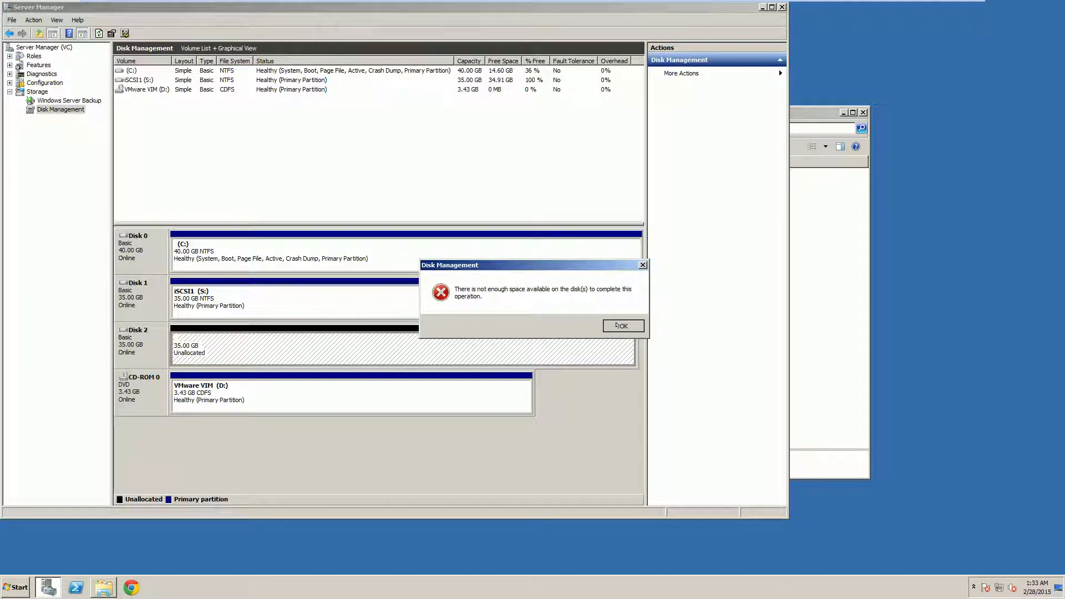
left_click(618, 326)
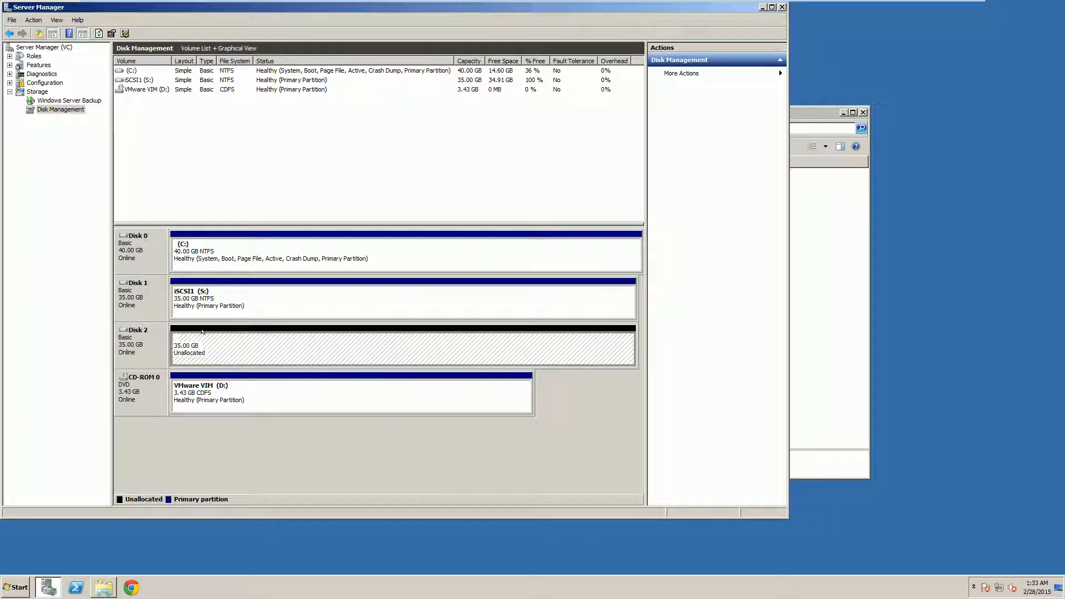
Restart the New Simple Volume wizard on Disk 2, then cancel it at the drive-letter page
right_click(254, 339)
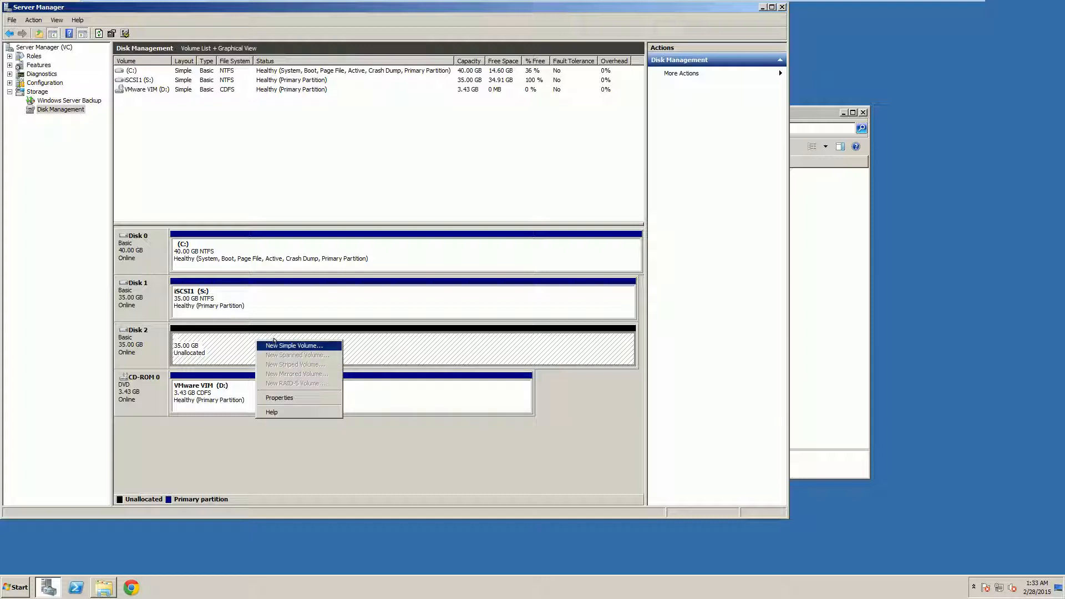
left_click(275, 341)
left_click(327, 264)
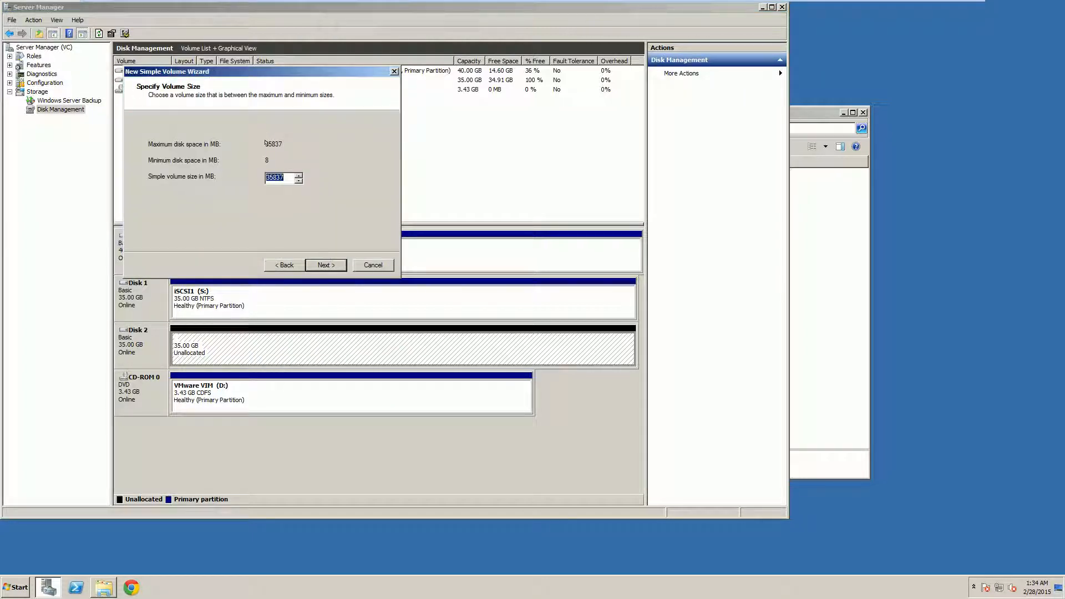
left_click(326, 266)
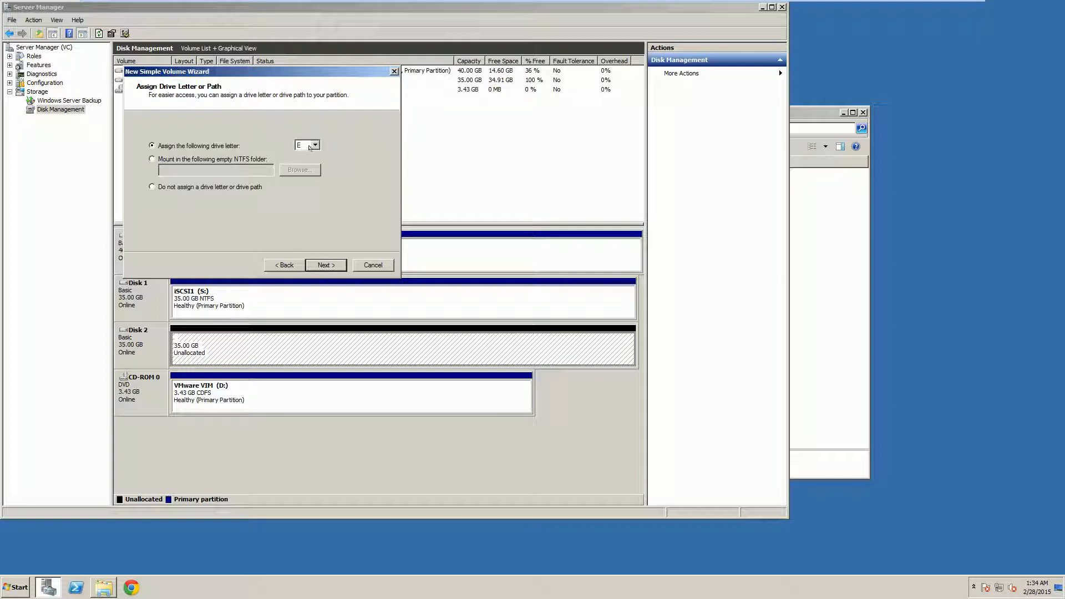
left_click(310, 146)
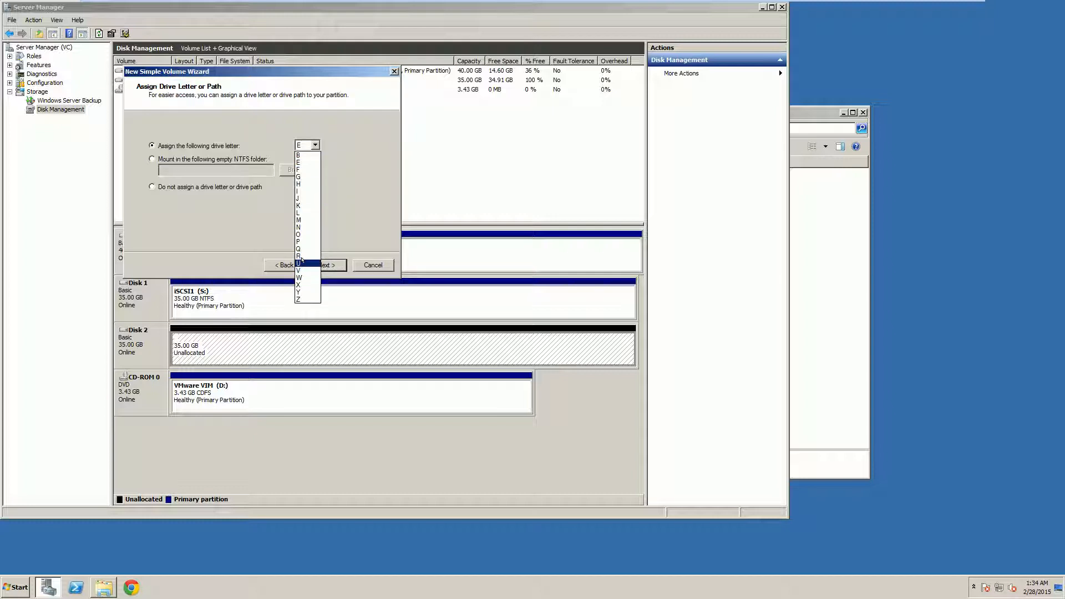
left_click(353, 231)
left_click(373, 265)
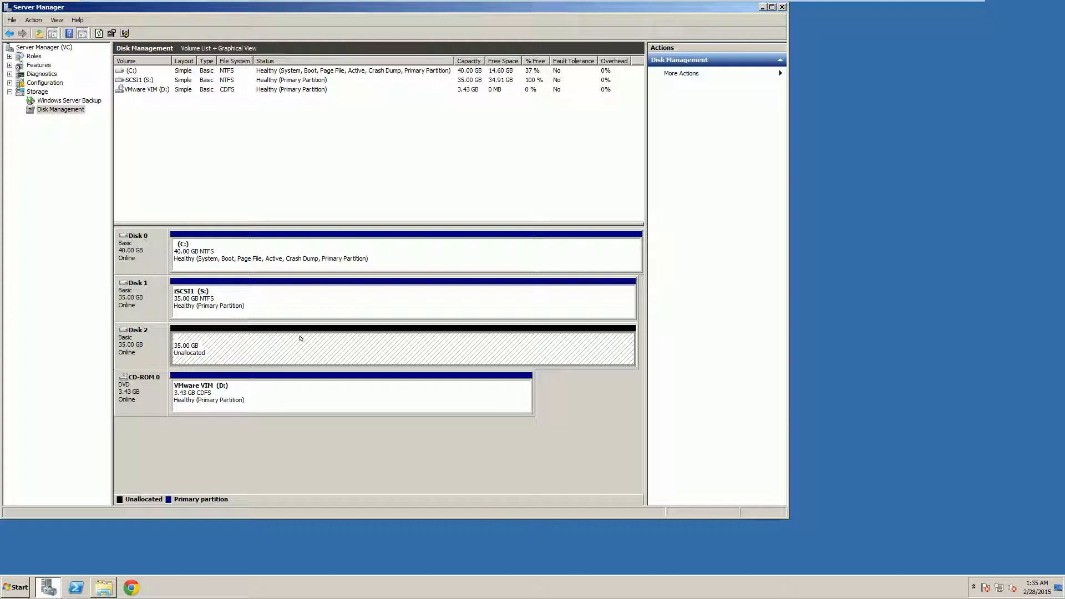
Create Disk 2's full 35837 MB volume with drive letter T and label iSCSI2
right_click(303, 339)
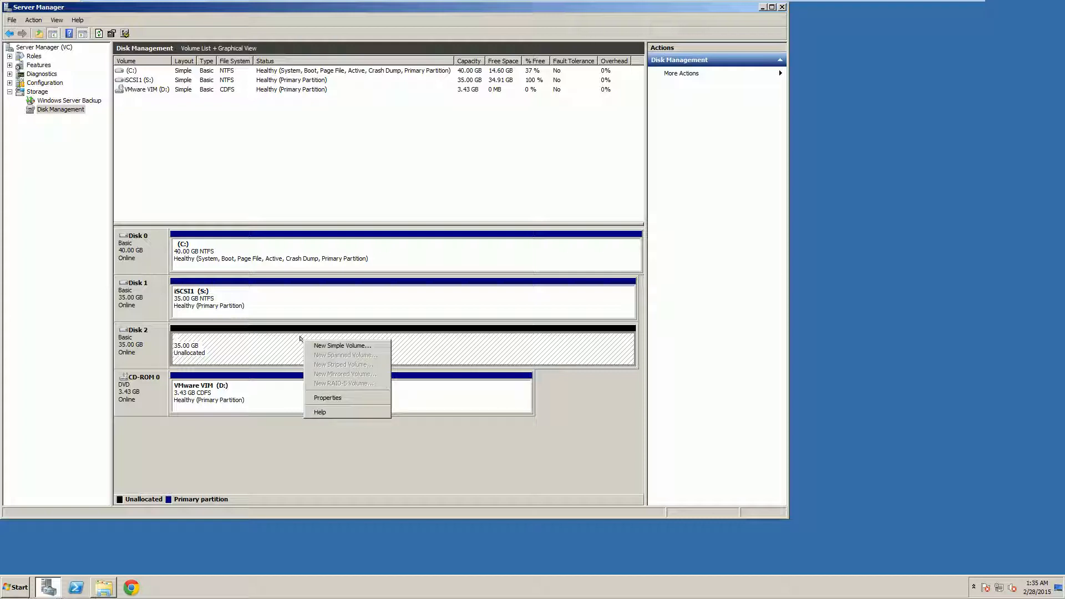
left_click(311, 346)
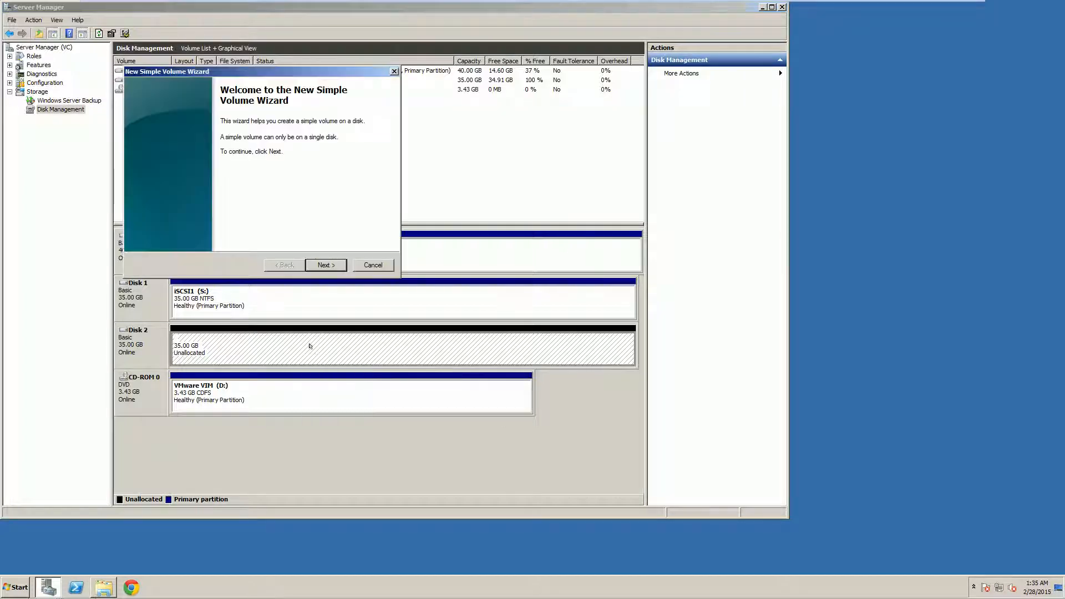
left_click(320, 263)
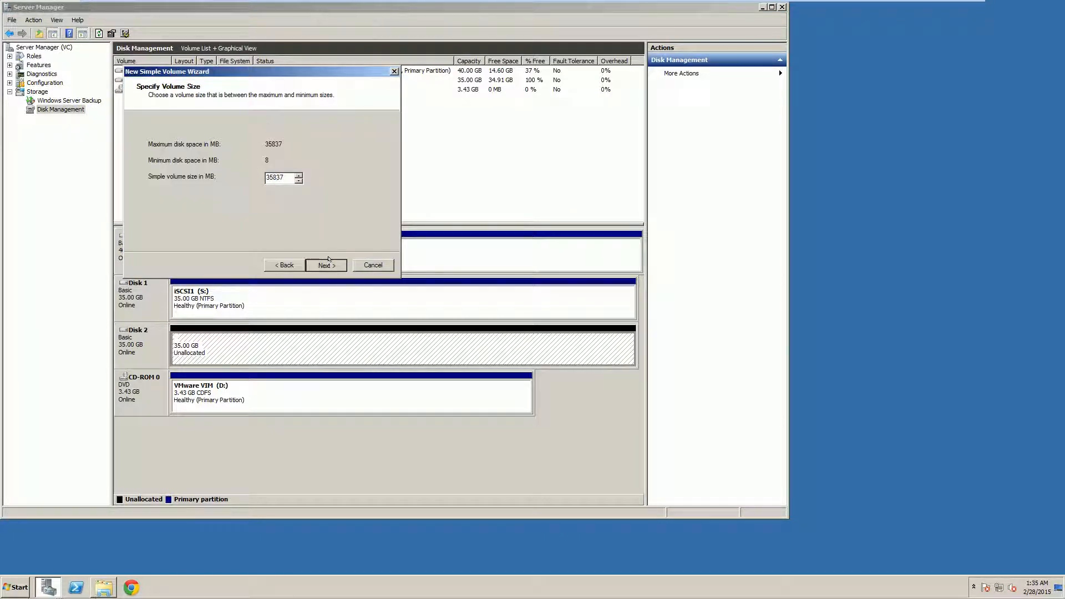
left_click(326, 264)
left_click(315, 145)
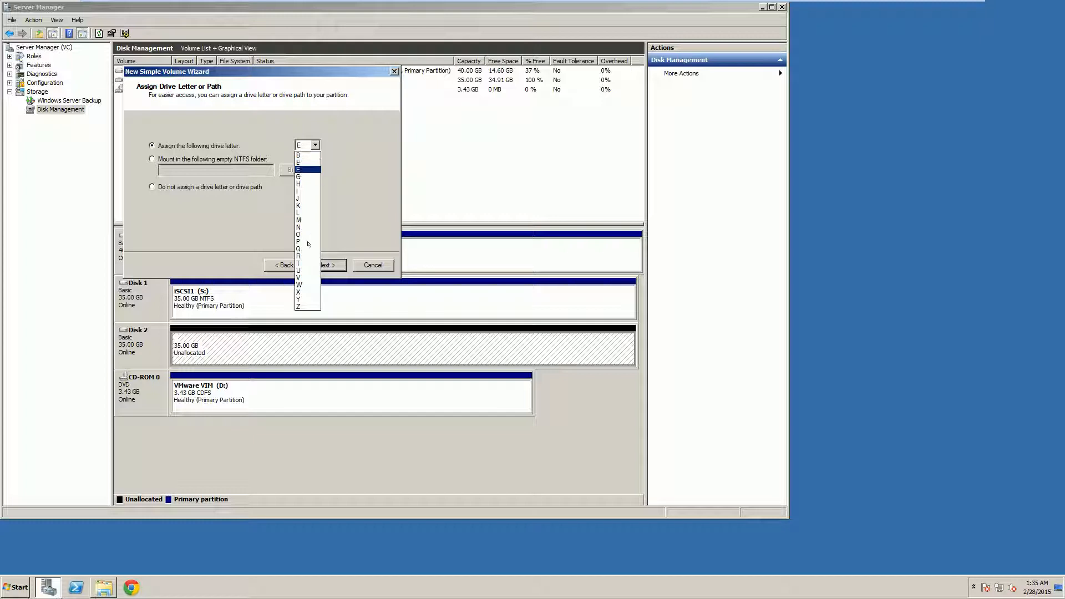
left_click(299, 262)
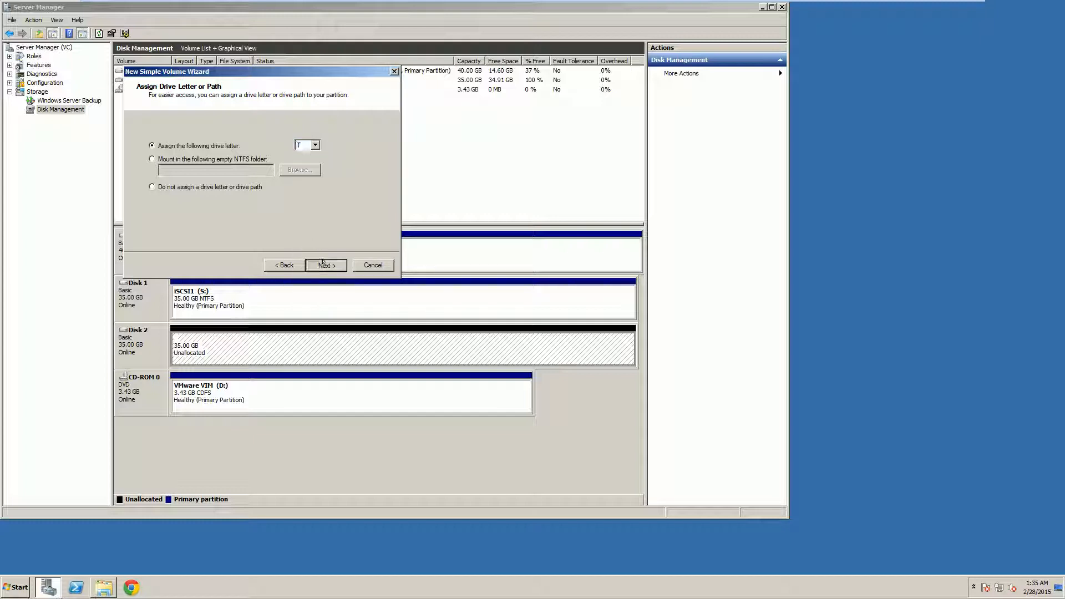
left_click(325, 264)
left_click_drag(279, 199, 150, 195)
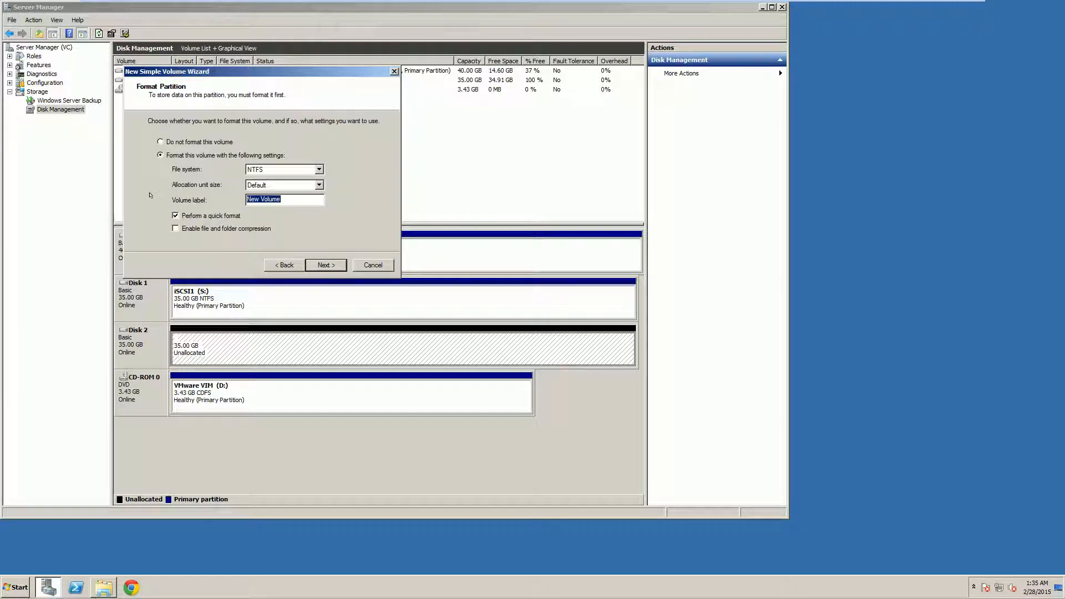
type("iSCSI2")
left_click(314, 262)
left_click(314, 262)
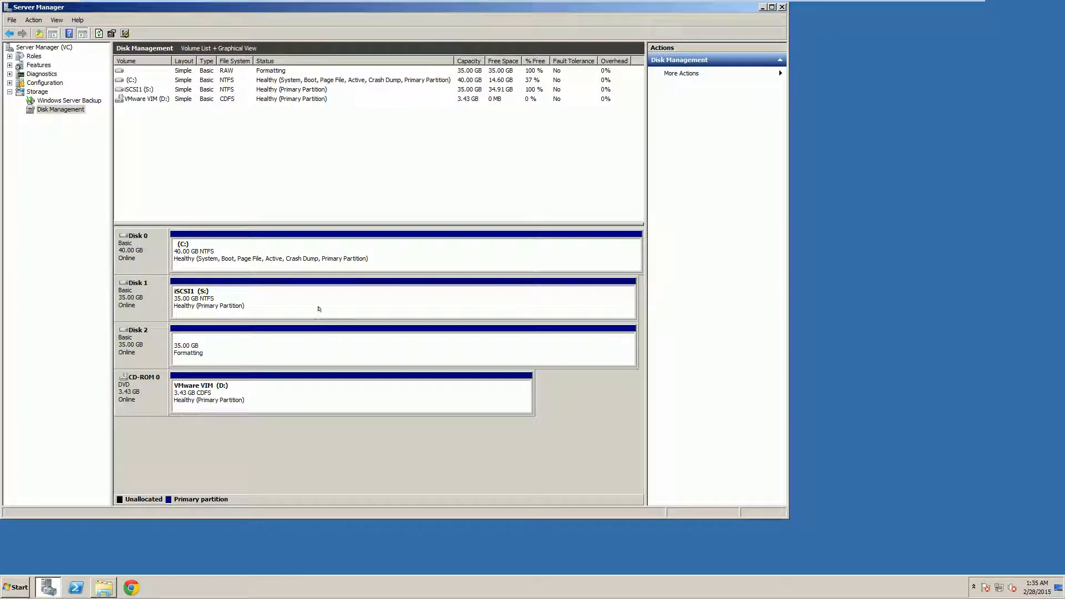
Check the iSCSI1 (S:) and iSCSI2 (T:) volumes, close Server Manager, and restore the iSCSI folder
left_click(134, 81)
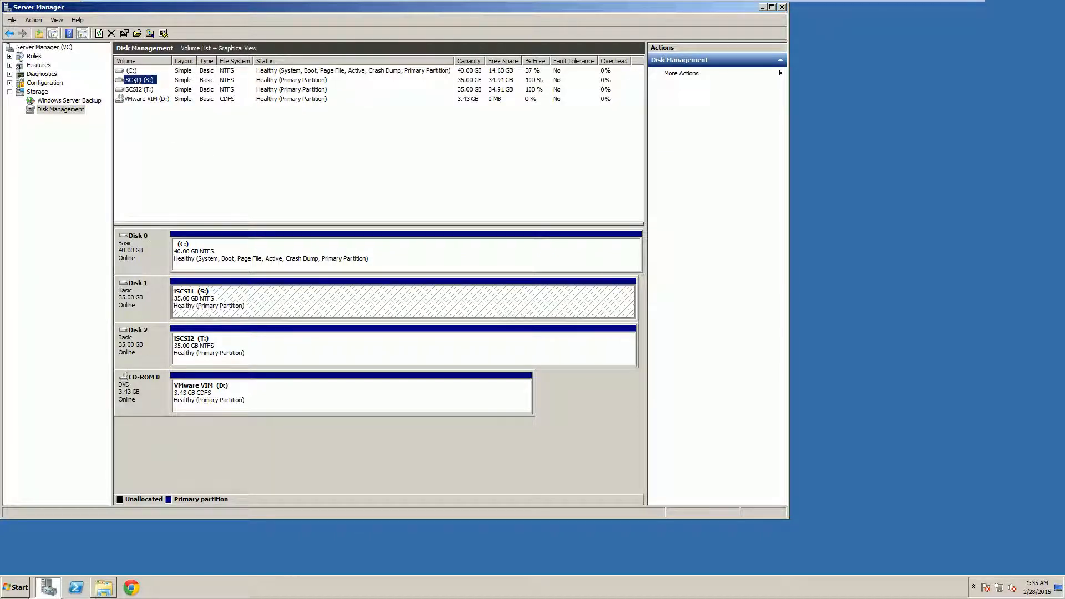
left_click(137, 89)
left_click(138, 79)
left_click(138, 88)
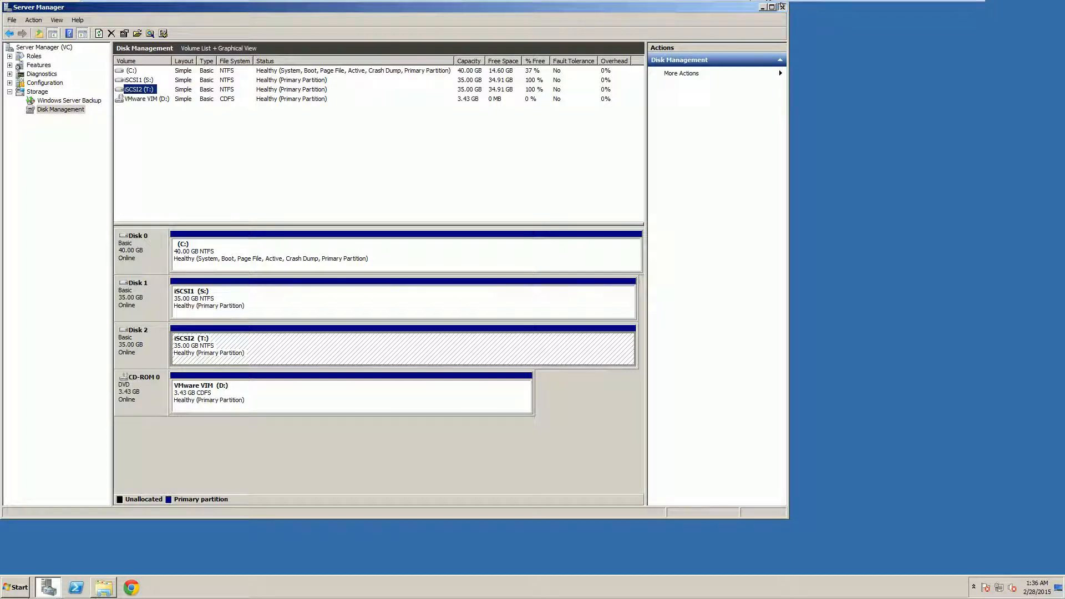
left_click(782, 7)
left_click(104, 588)
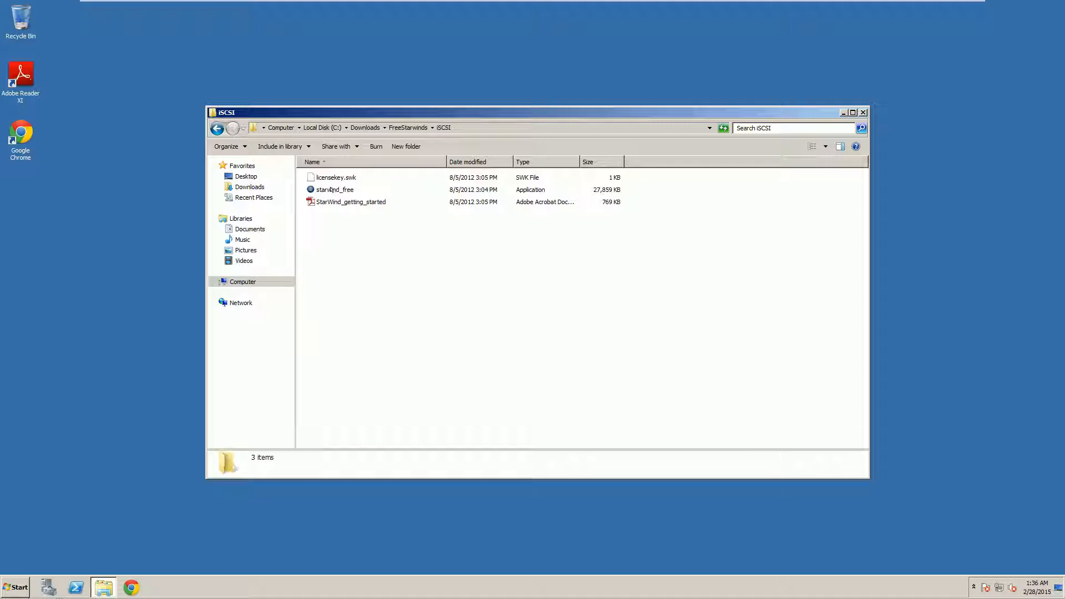
Launch the starwind_free installer, accept the licence agreement, and read the release information
mouse_move(331, 190)
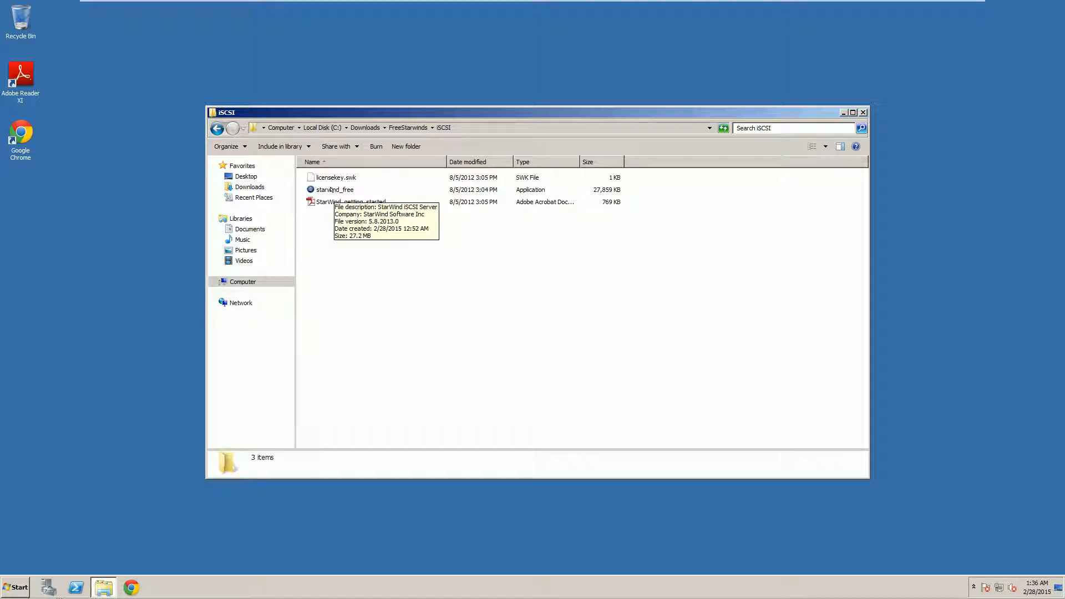
double_click(331, 190)
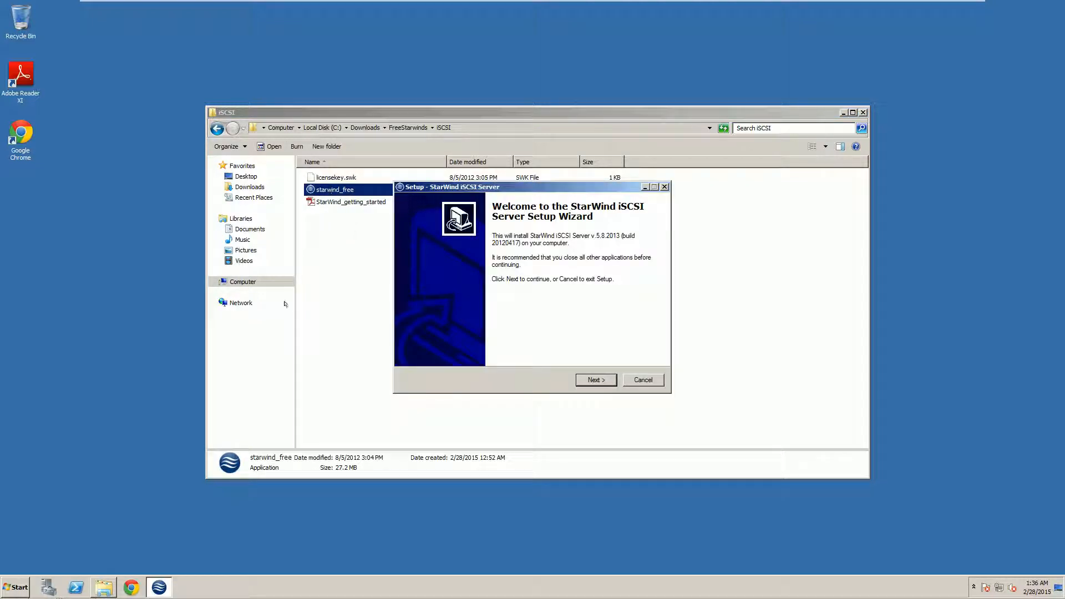
left_click(596, 380)
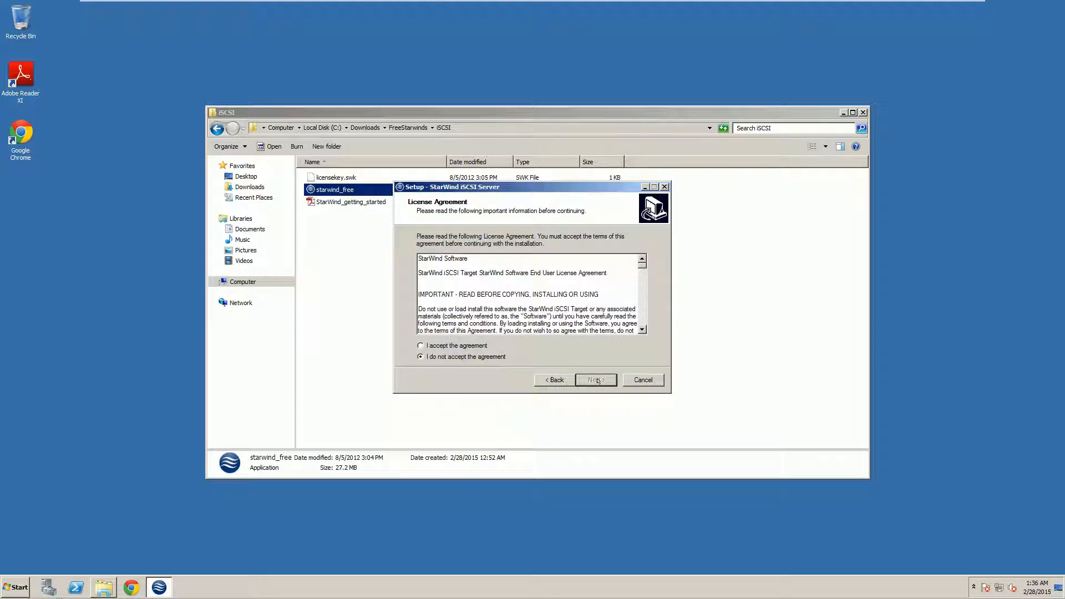
left_click(456, 345)
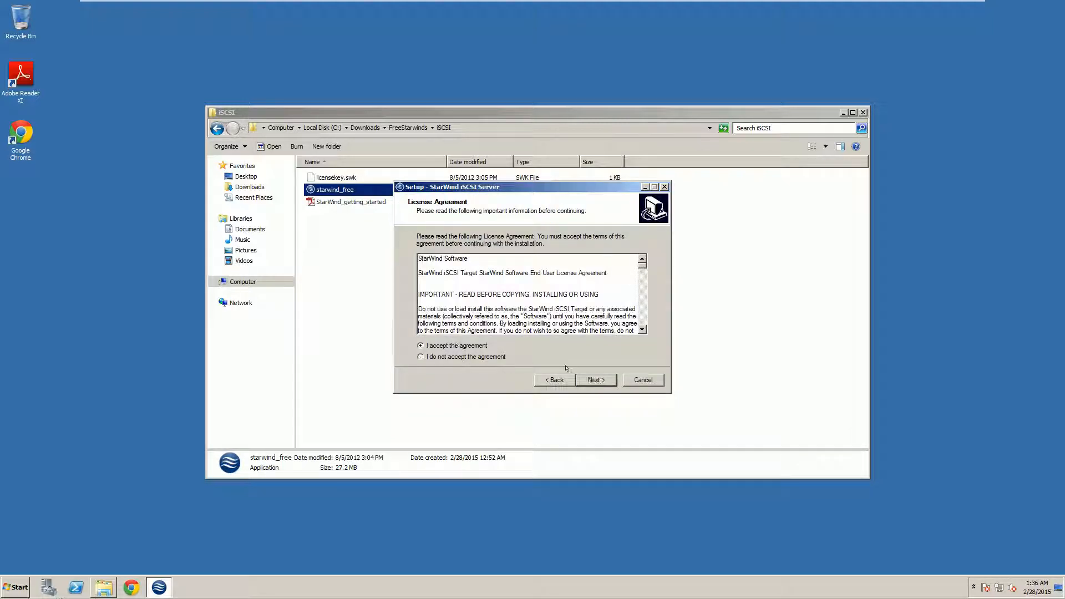
left_click(595, 379)
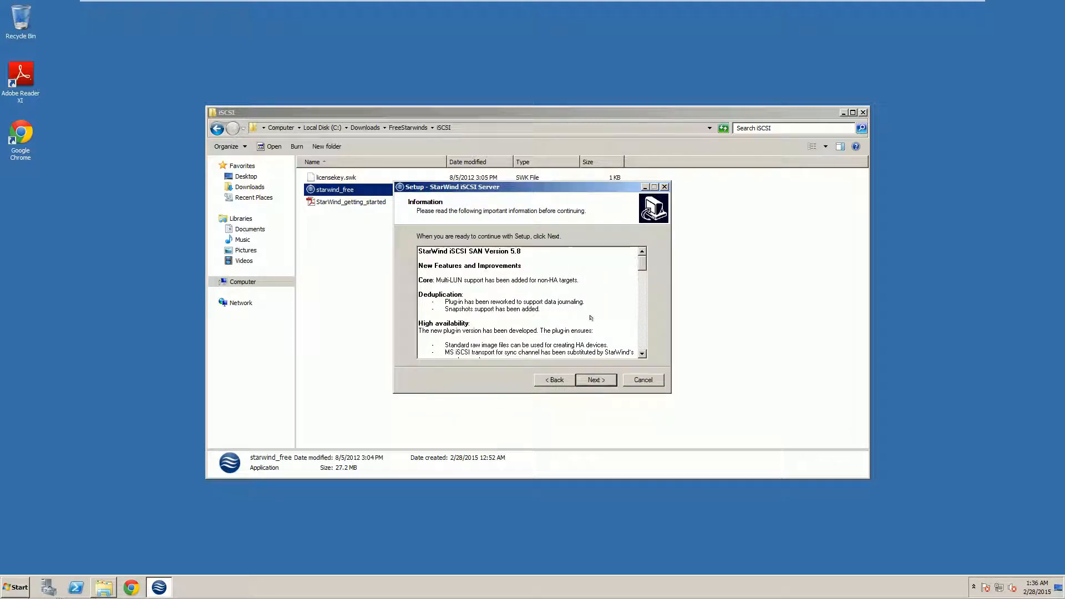
scroll(591, 318, "down", 2)
scroll(591, 318, "down", 10)
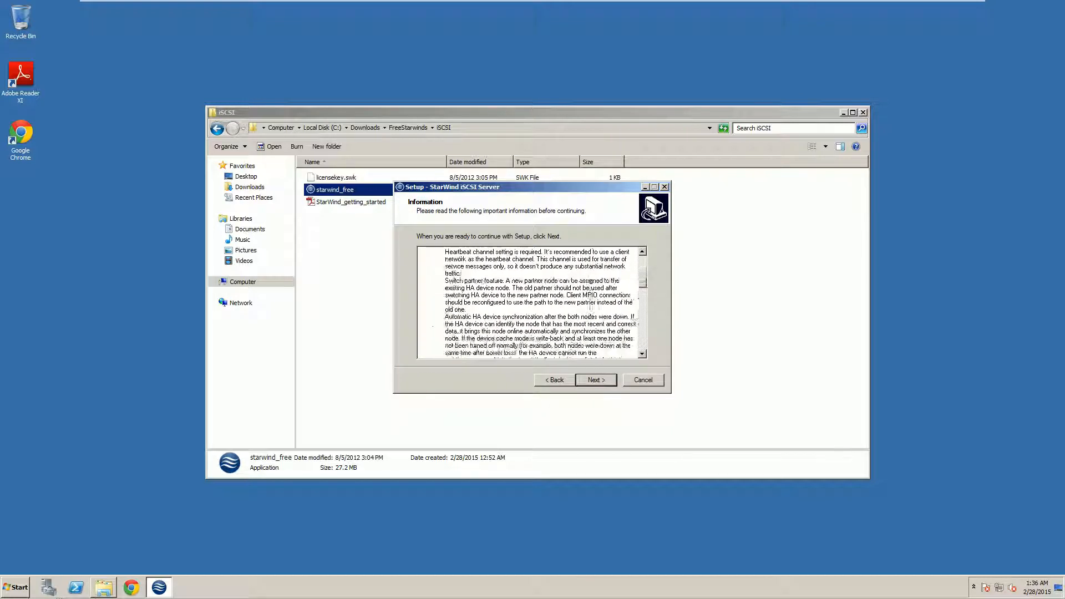
left_click(589, 379)
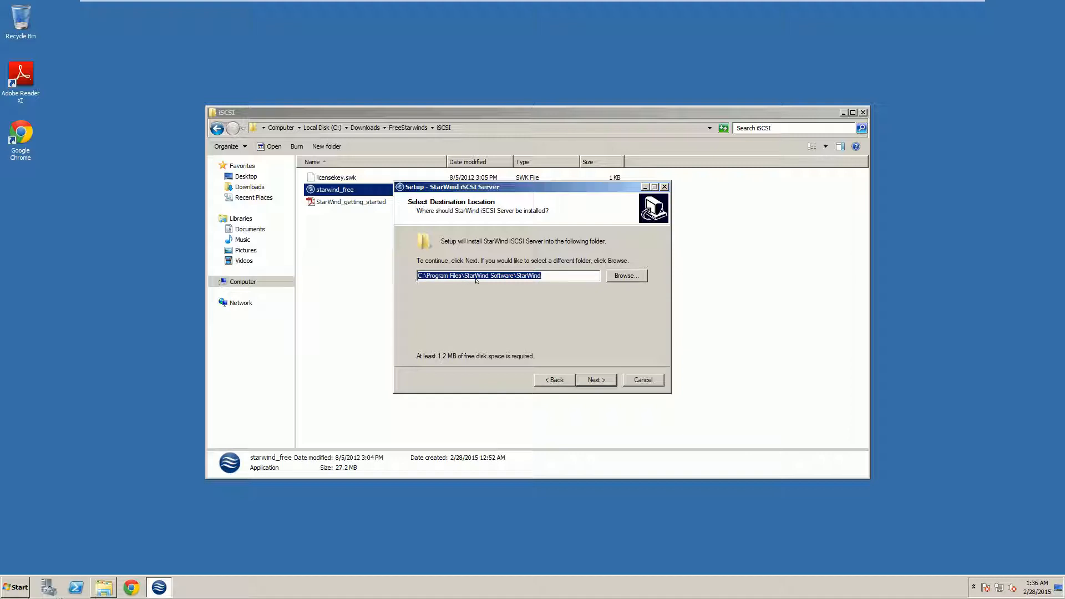
Keep the existing default install folder, full components, Start Menu folder and desktop icon
left_click(589, 378)
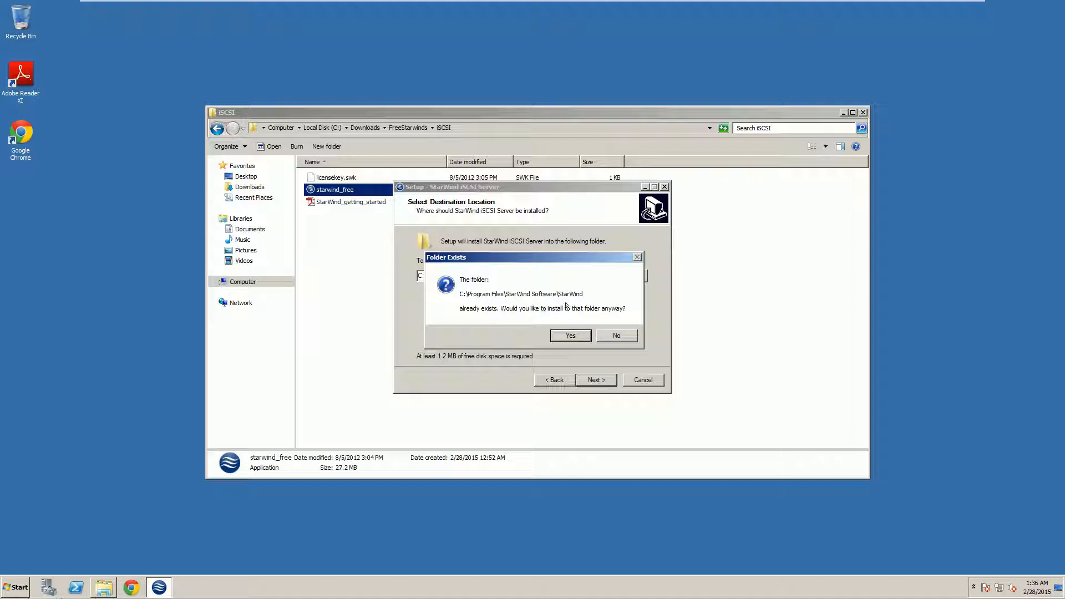
left_click(562, 338)
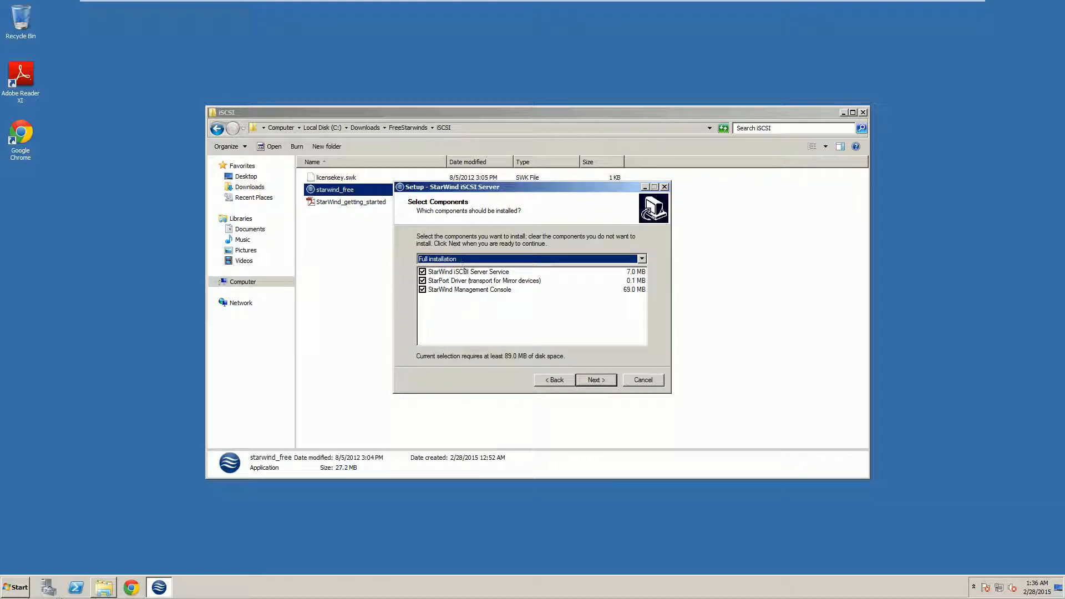
left_click(593, 380)
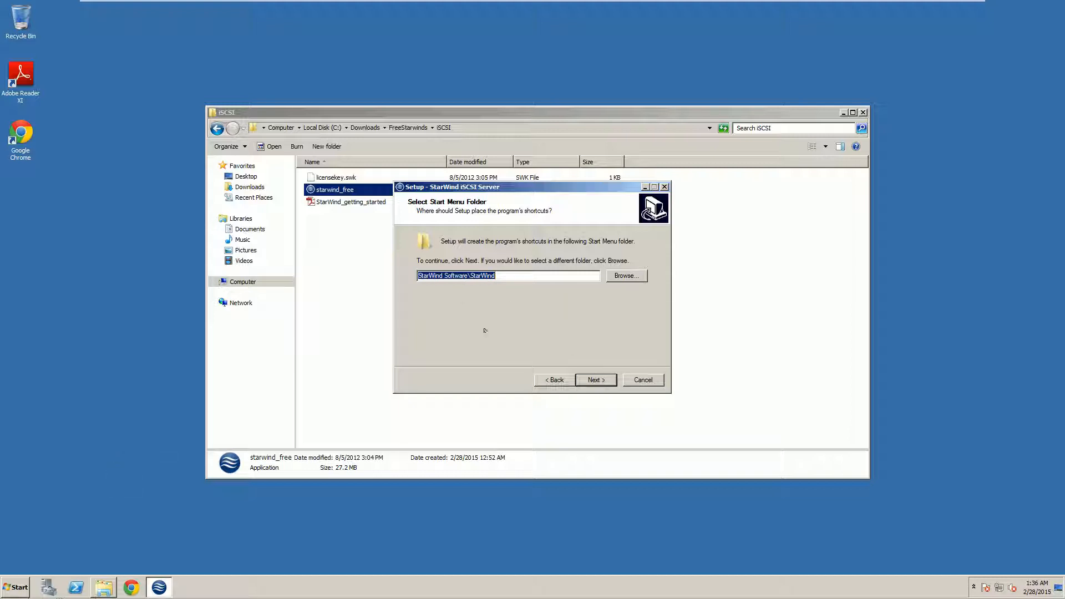
left_click(600, 380)
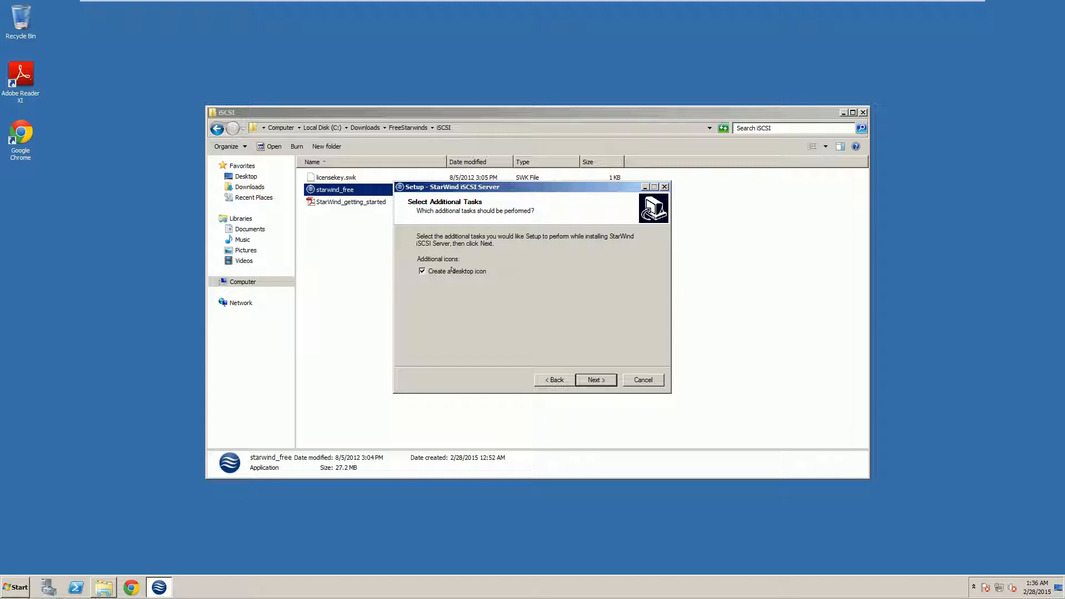
left_click(604, 375)
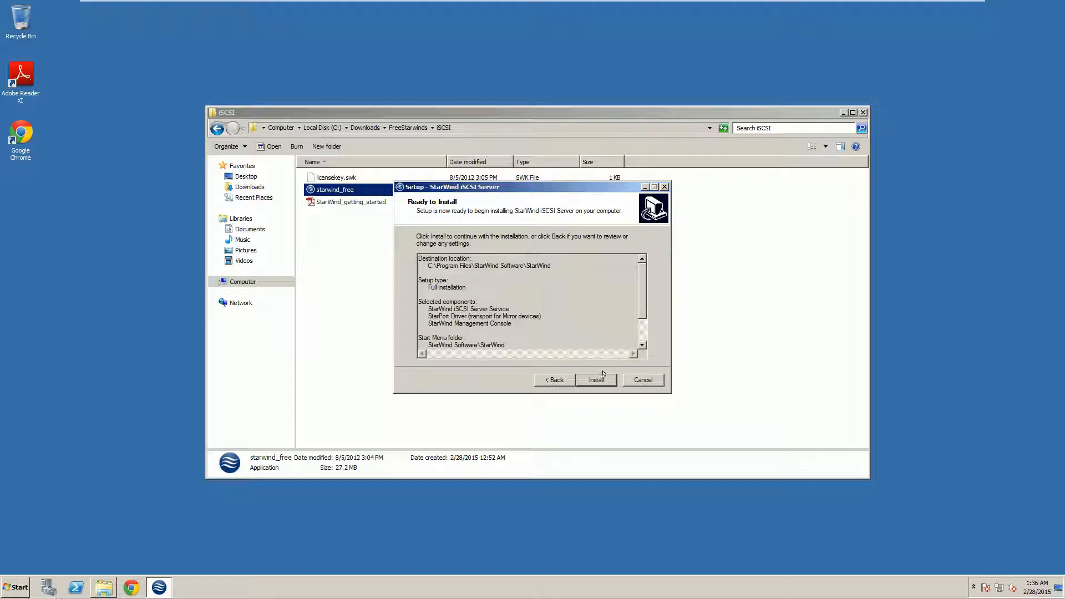
scroll(648, 309, "down", 2)
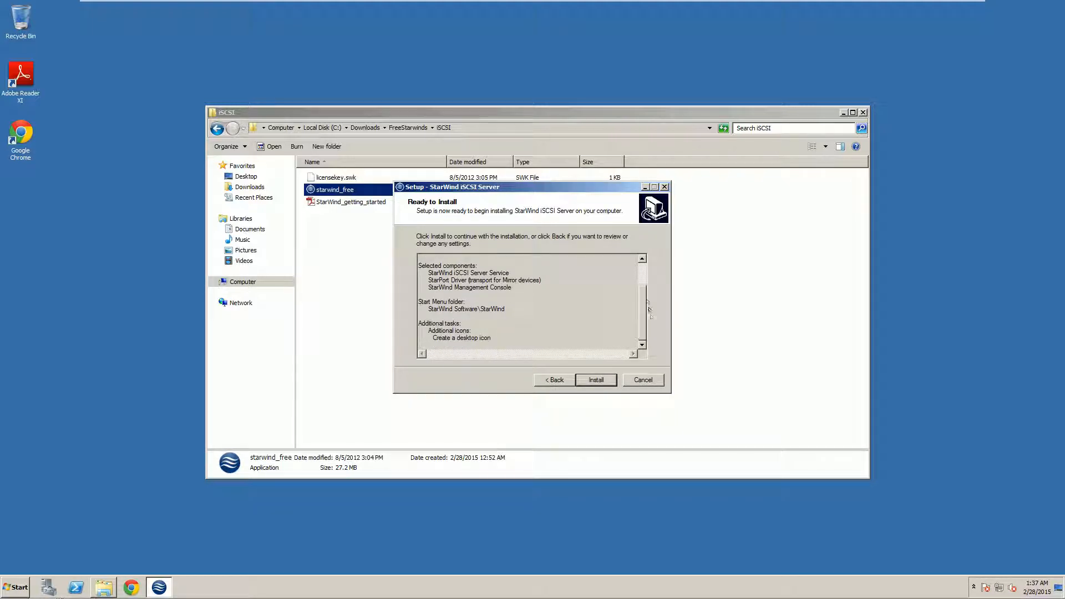
left_click_drag(649, 312, 652, 266)
Install StarWind, choose 'Thank you, I do have a key already', and finish launching the Management Console
left_click(598, 375)
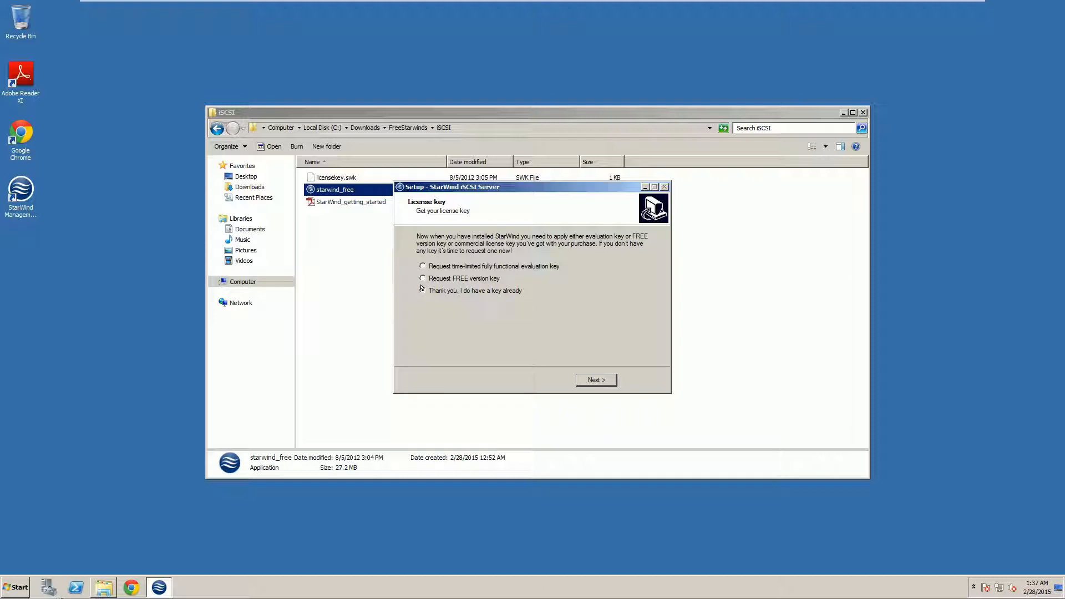
left_click(422, 289)
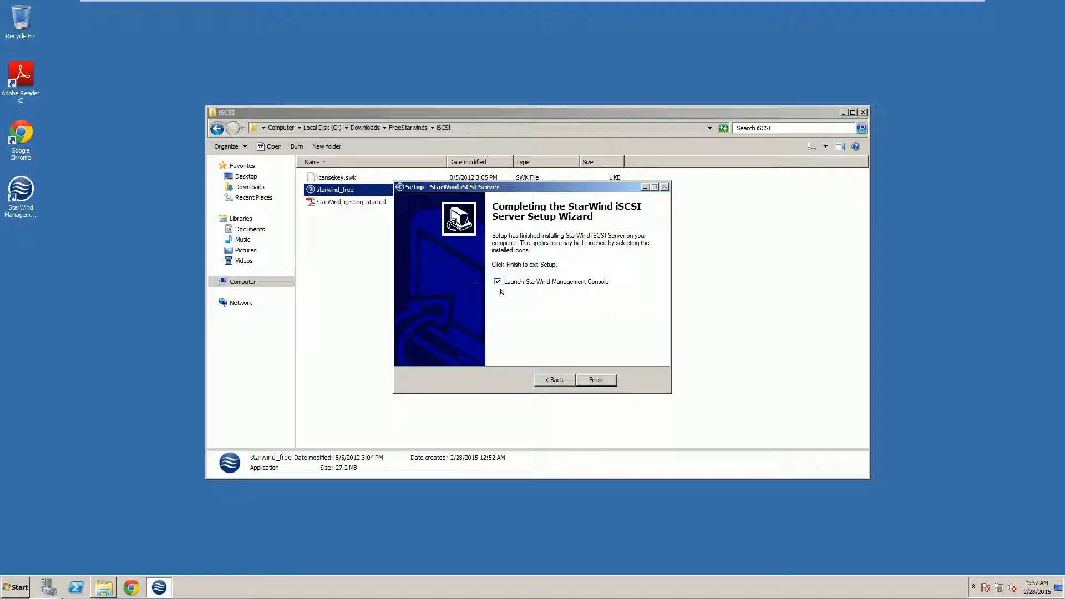
left_click(595, 379)
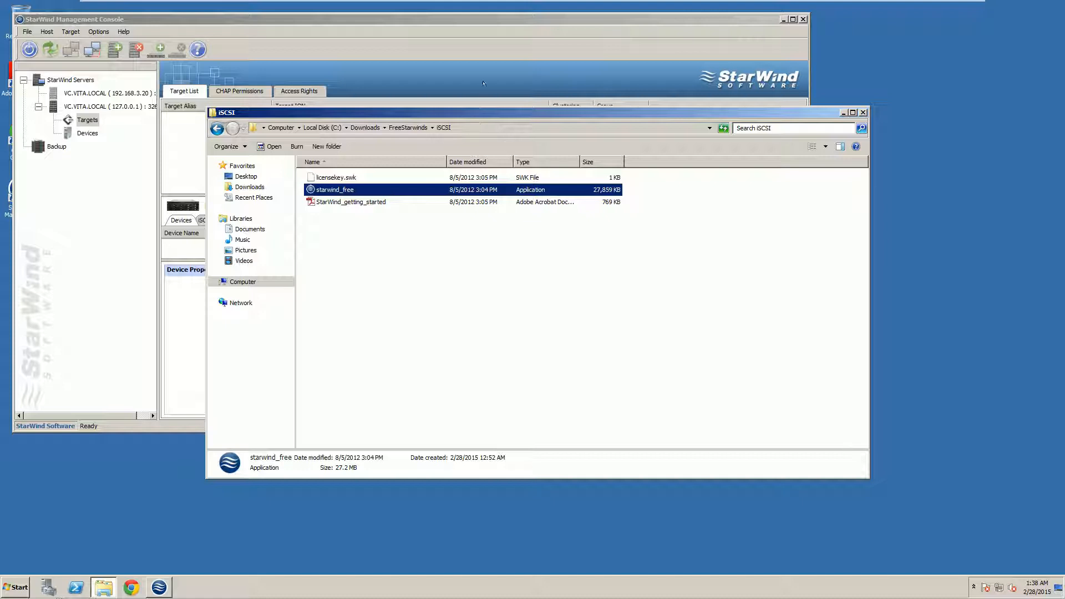
Widen the server tree, then disconnect and remove the 127.0.0.1 host
left_click(440, 15)
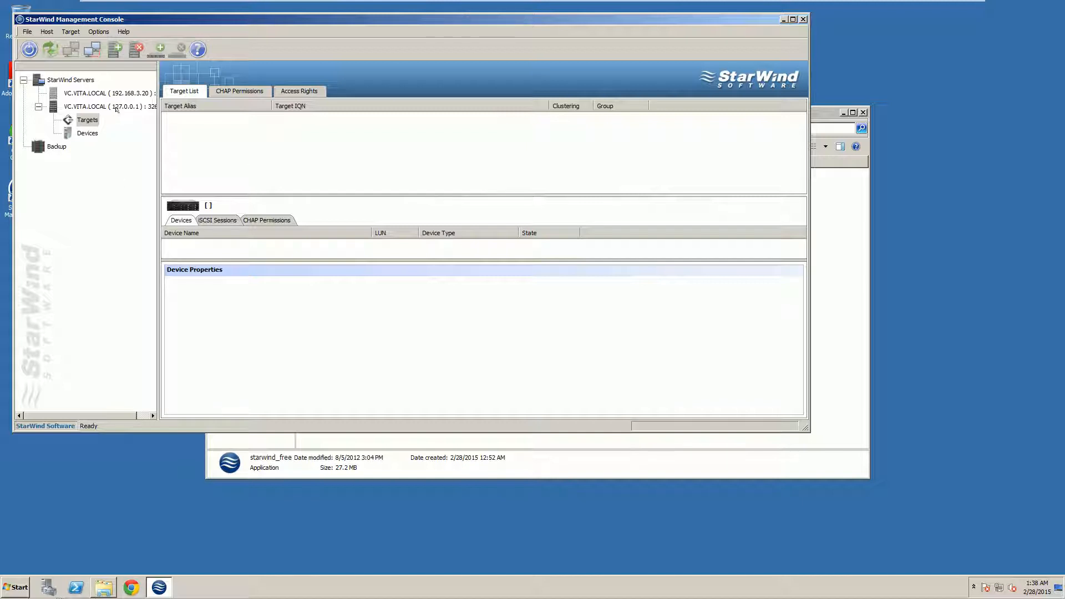
left_click_drag(155, 126, 222, 138)
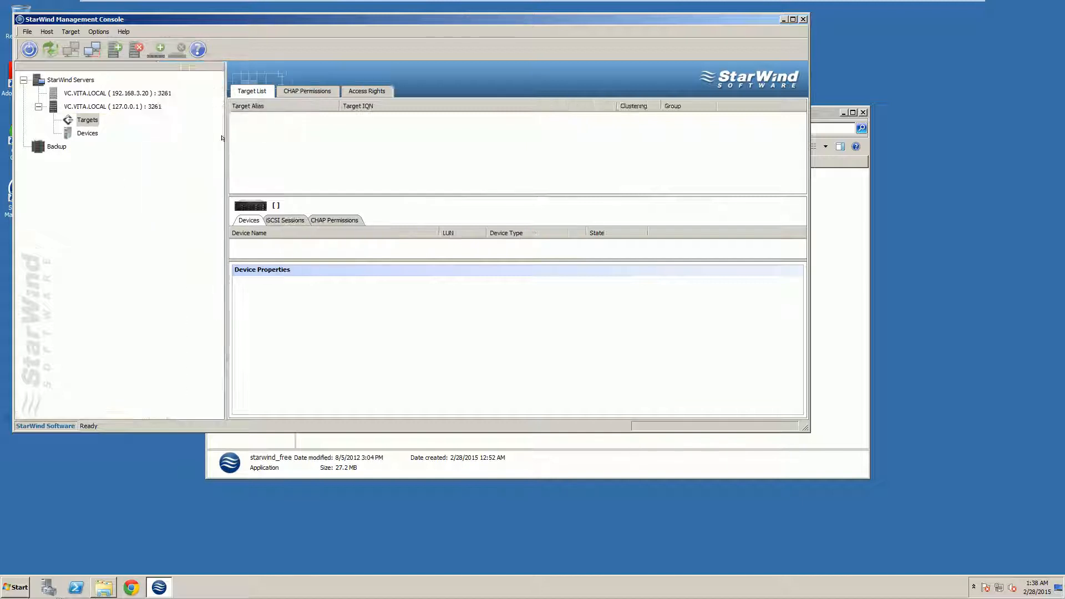
left_click(118, 105)
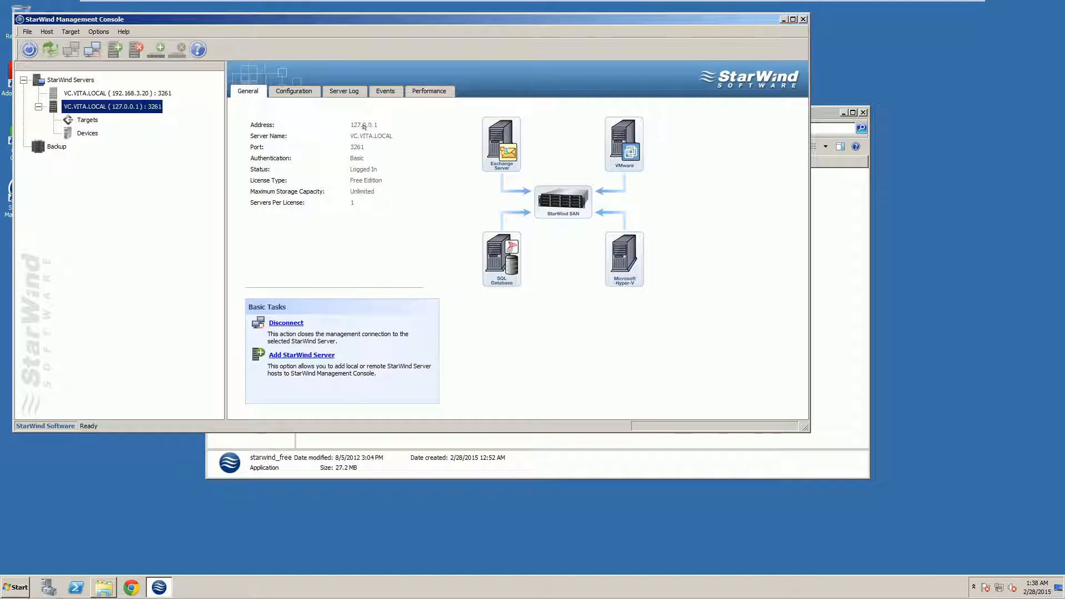
left_click(101, 105)
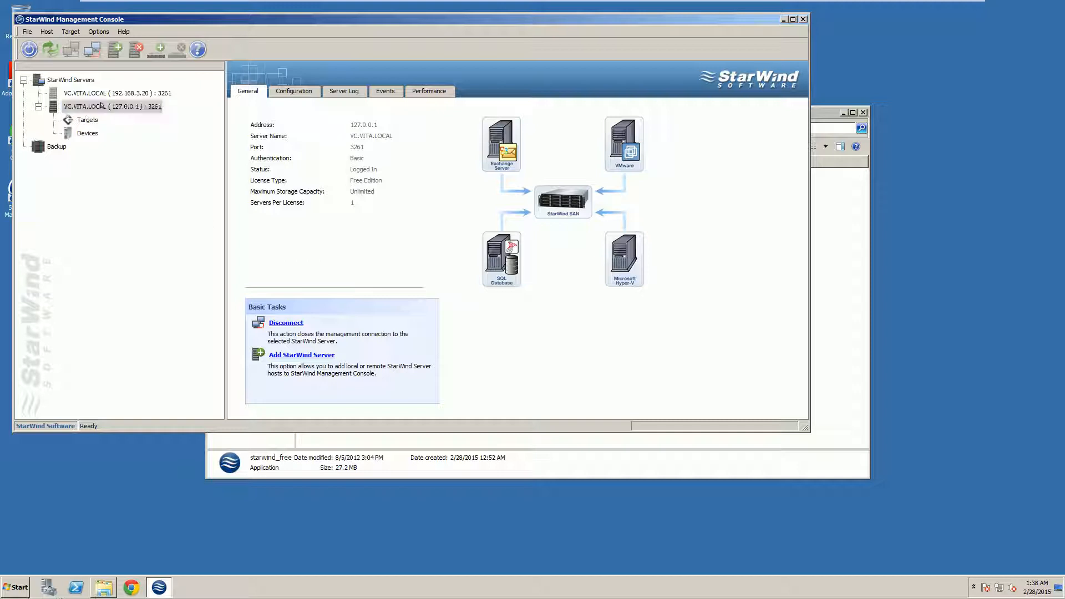
left_click(283, 322)
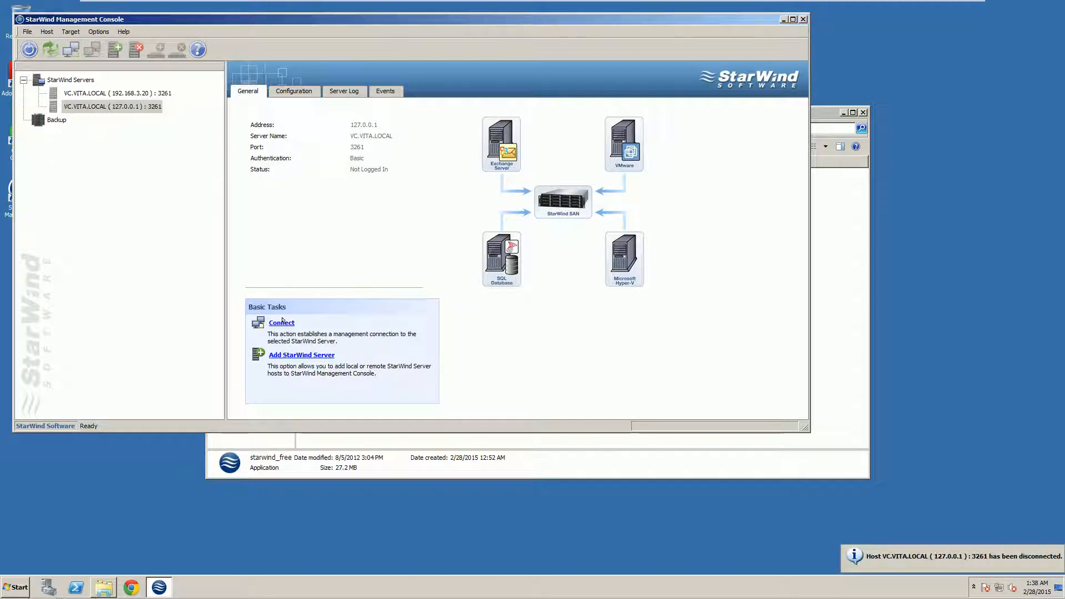
right_click(95, 109)
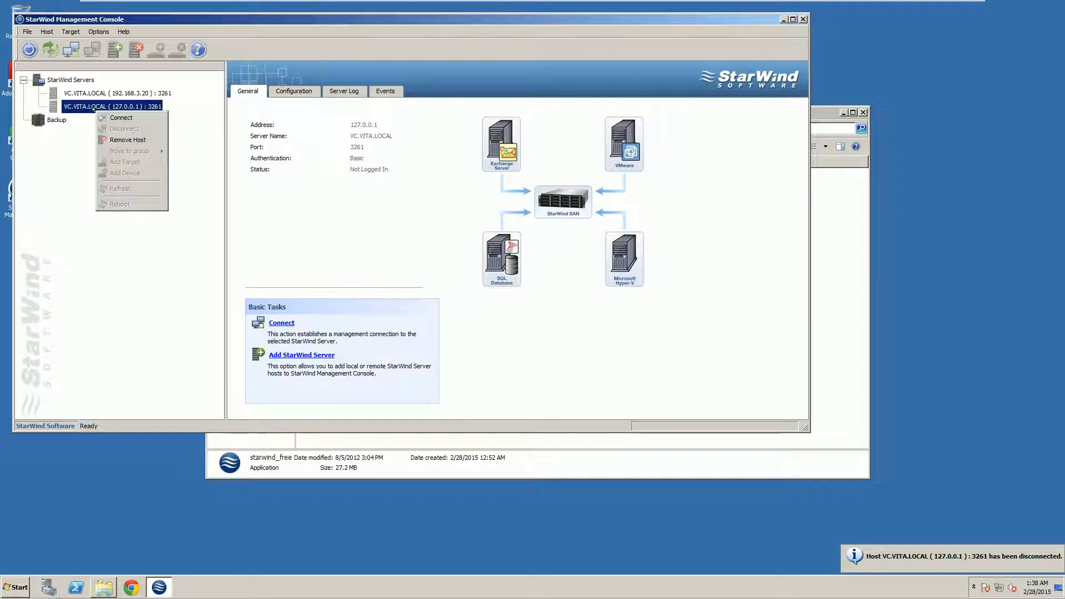
left_click(121, 138)
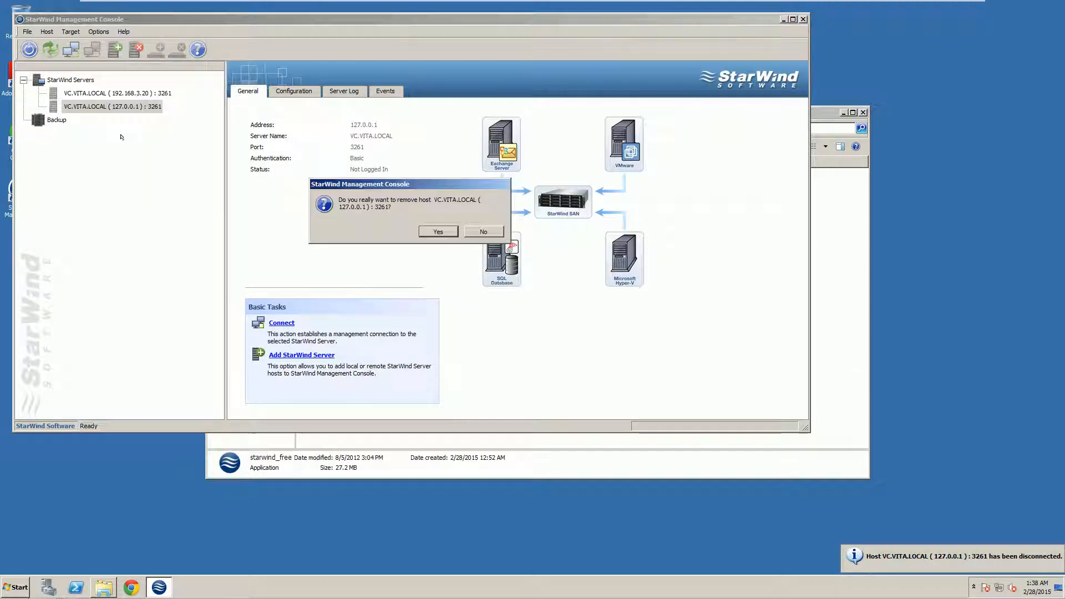
left_click(443, 229)
Remove the 192.168.3.20 host from the server list as well
left_click(101, 93)
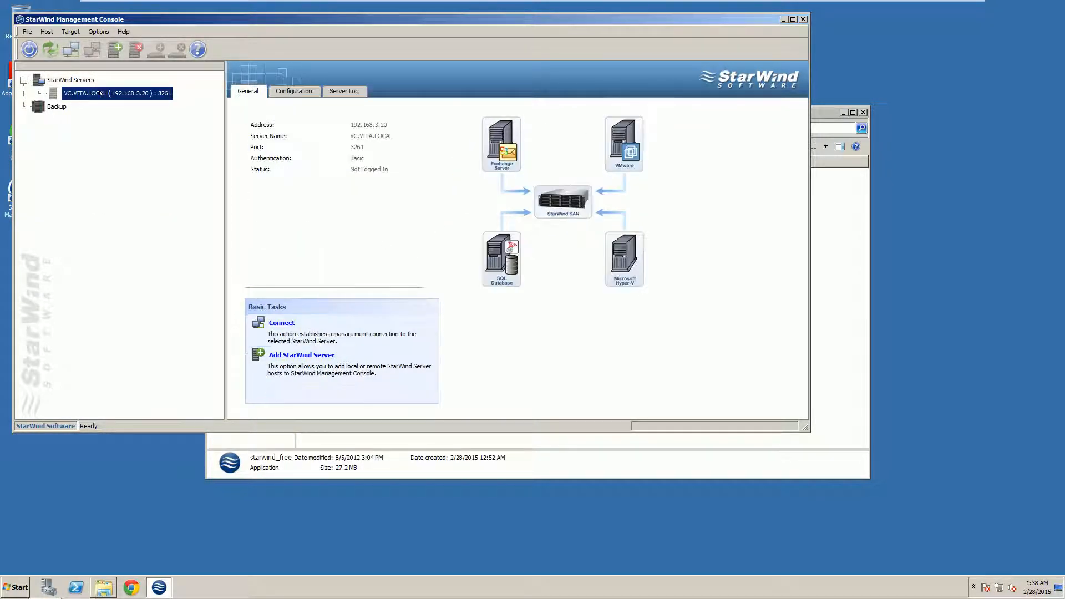
right_click(106, 95)
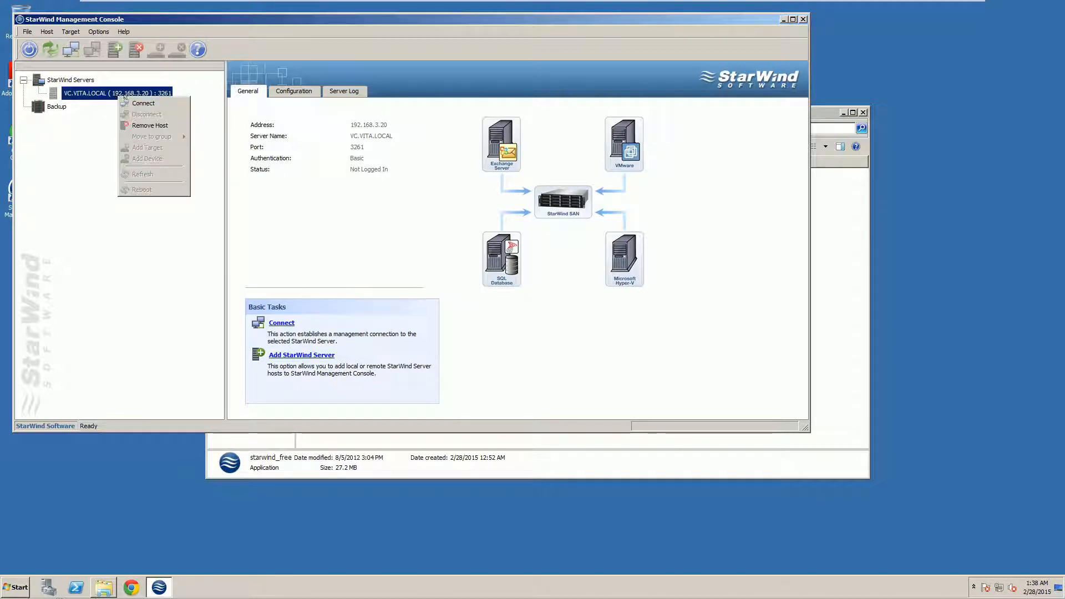
left_click(139, 121)
left_click(438, 232)
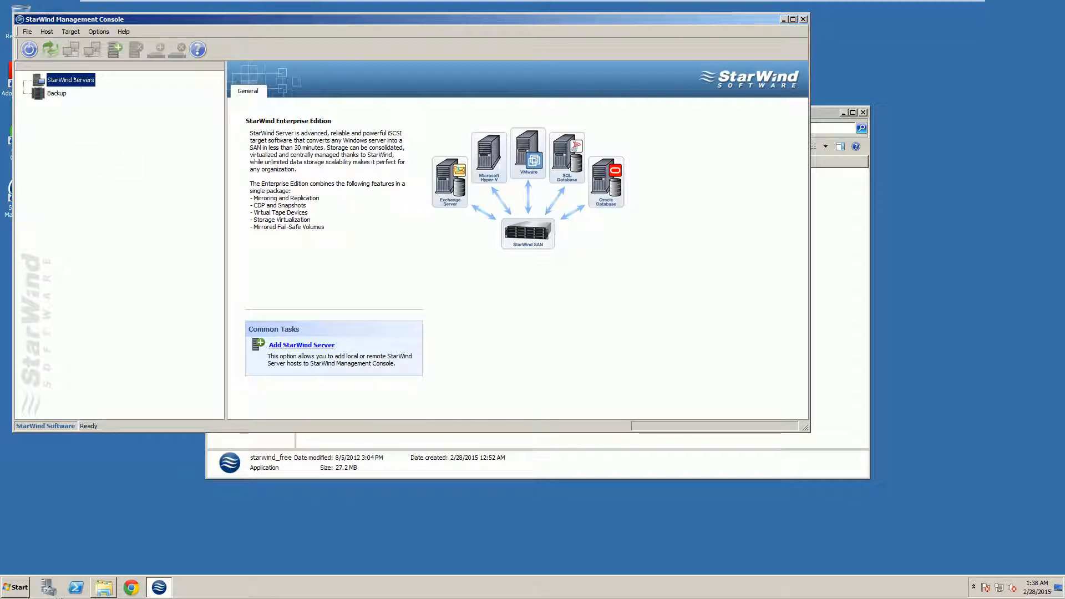
Add a StarWind server with host 192.168.3.20 on port 3261
left_click(306, 345)
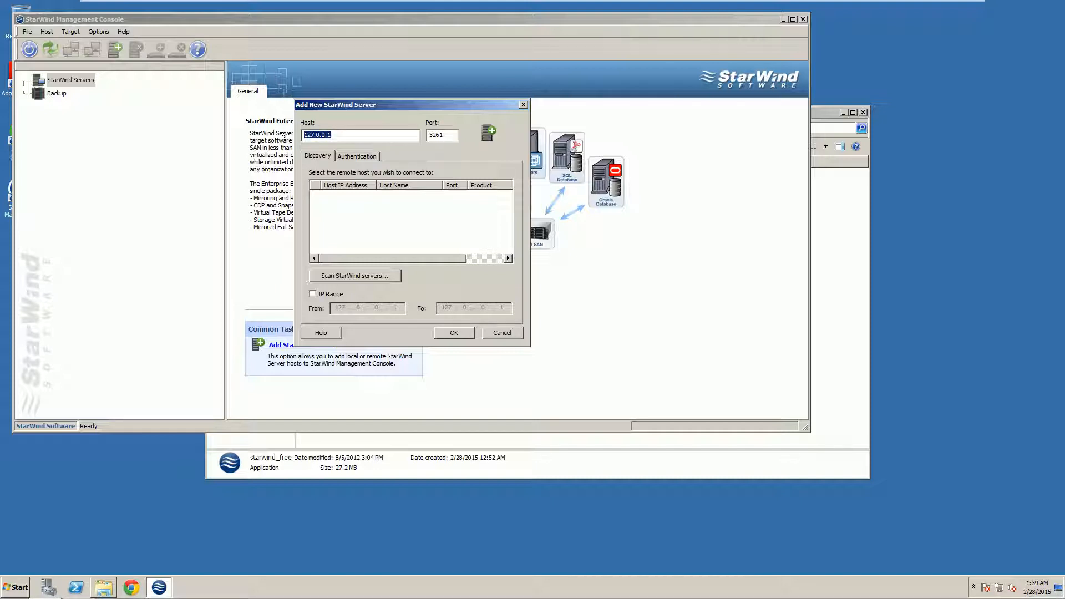
type("192.168.3.20")
left_click(452, 333)
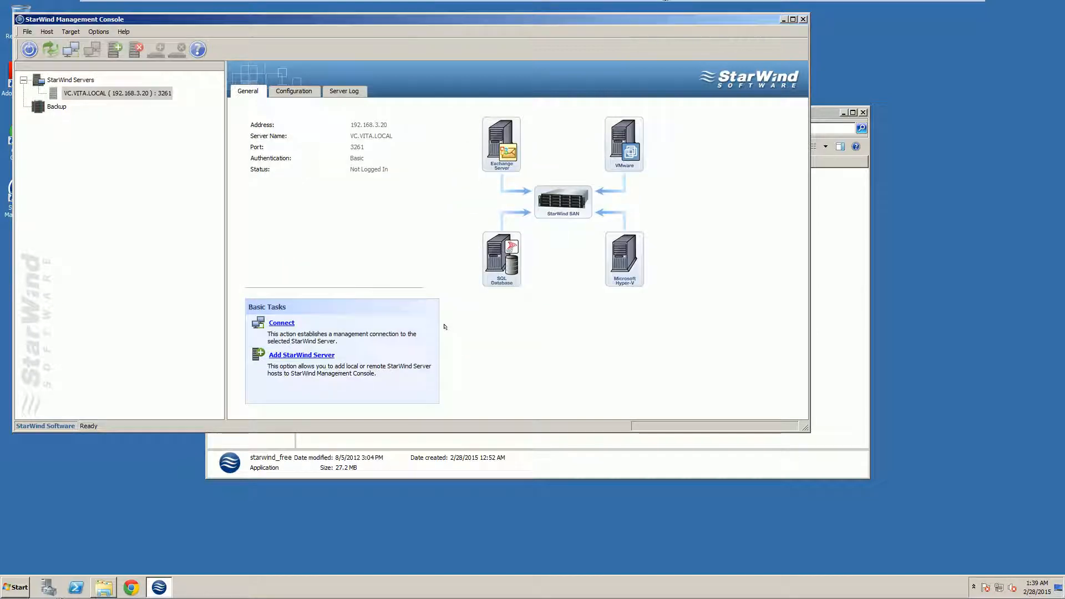
left_click(120, 199)
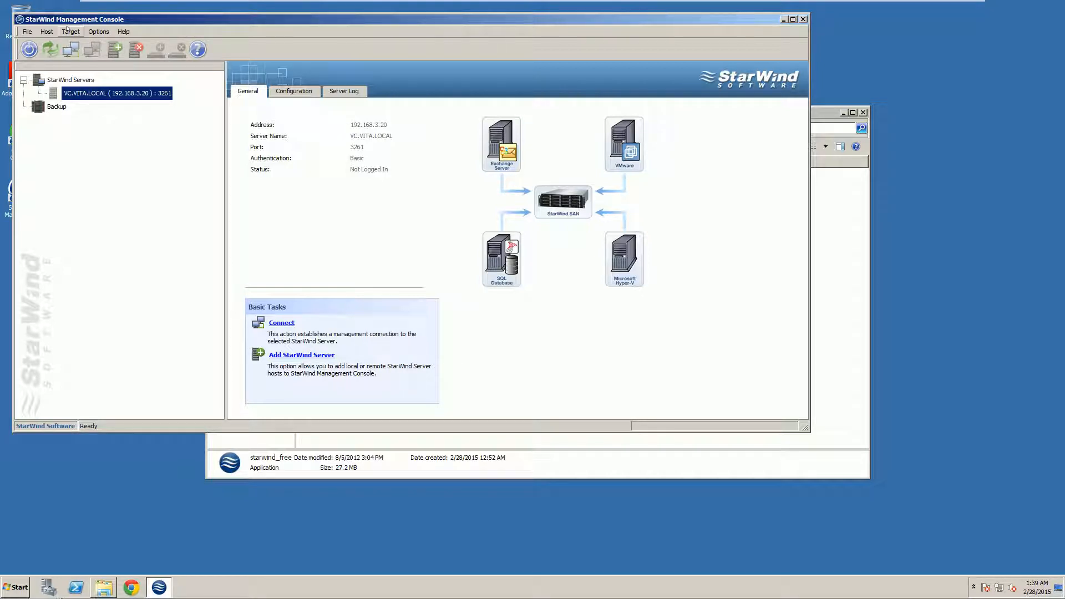
Log in to VC.VITA.LOCAL with the server password, choosing to save the password locally
left_click(67, 29)
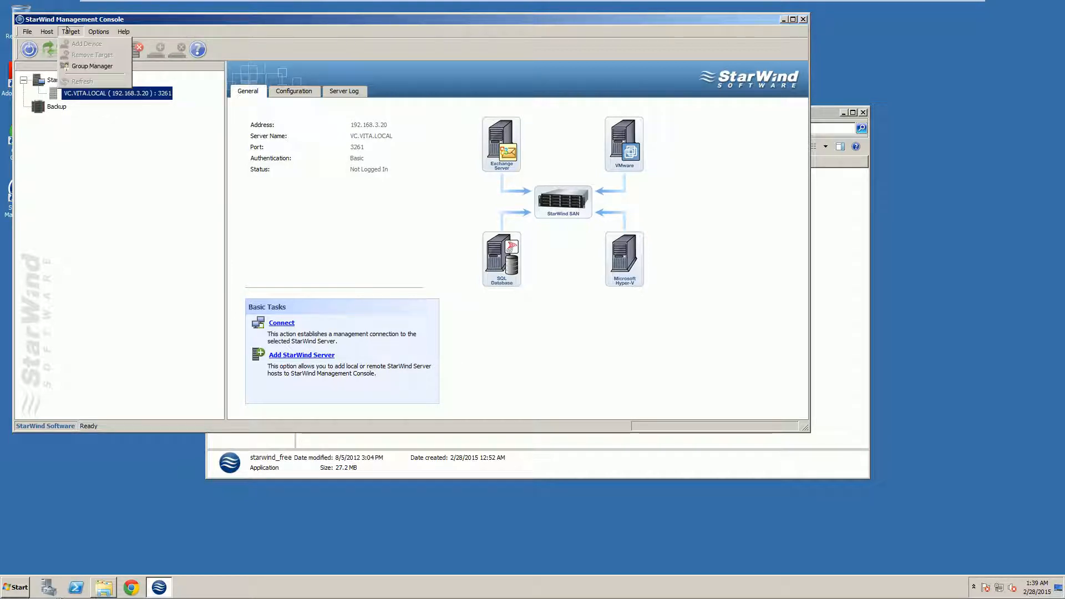
left_click(78, 128)
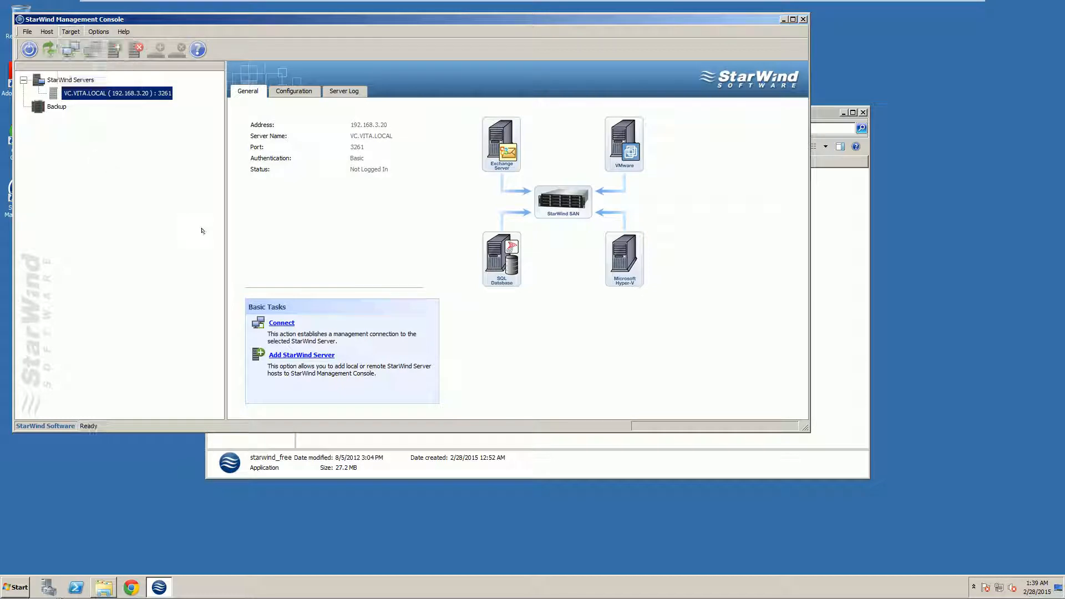
left_click(277, 321)
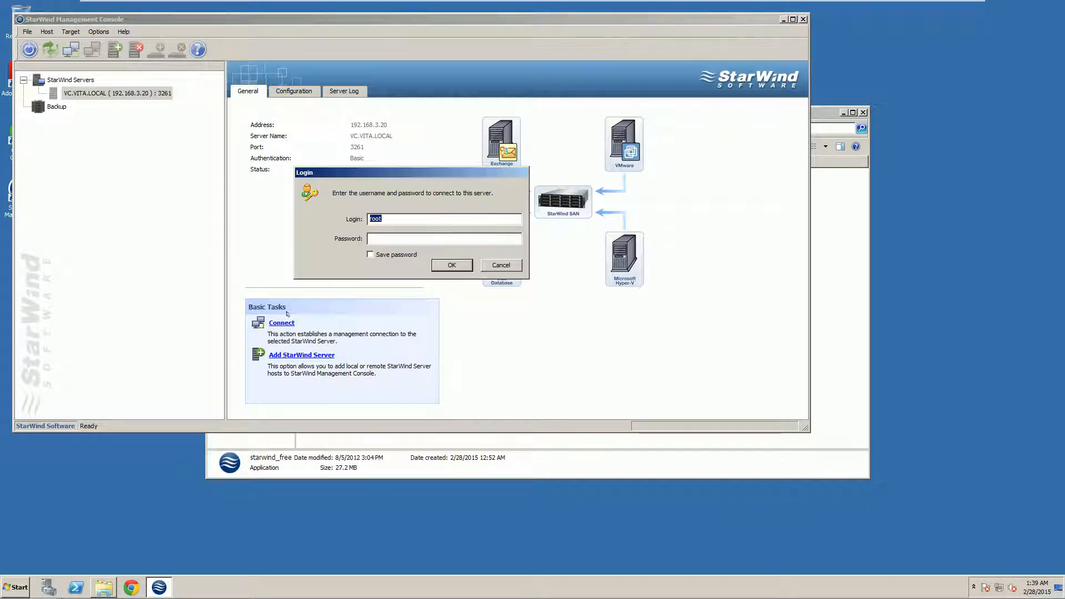
left_click(380, 239)
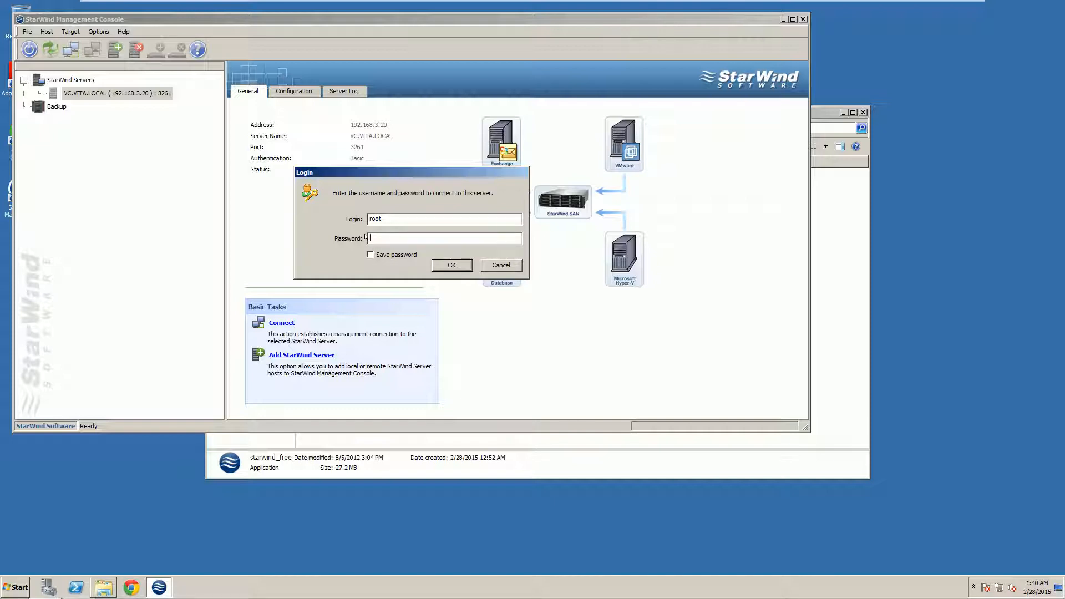
type("starwind")
left_click(370, 254)
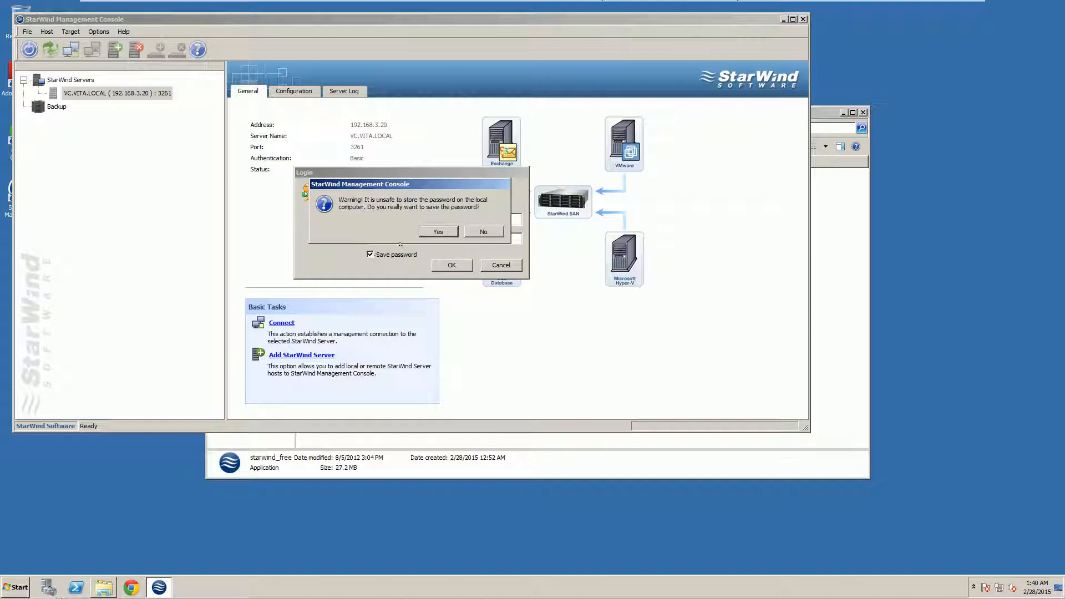
left_click(438, 230)
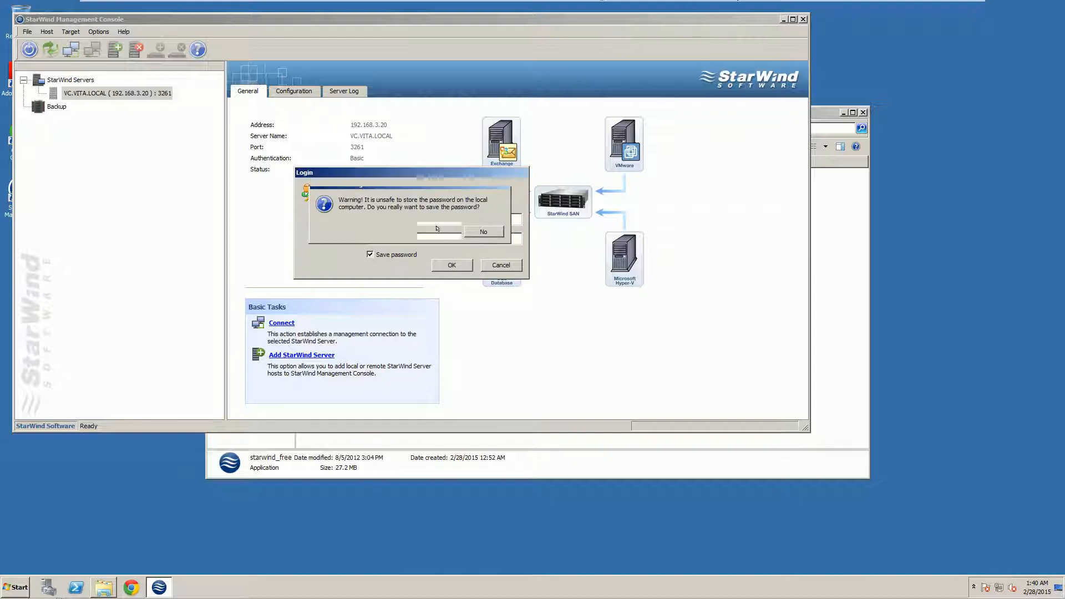
left_click(450, 265)
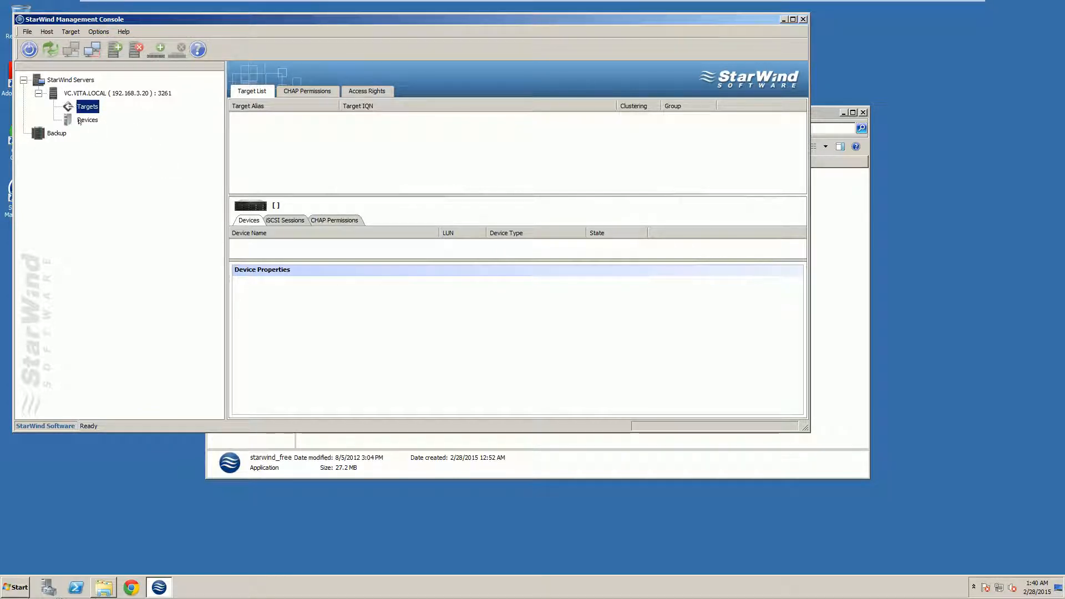
Select VC.VITA.LOCAL to show its General details, then choose Target > Add Device
left_click(118, 93)
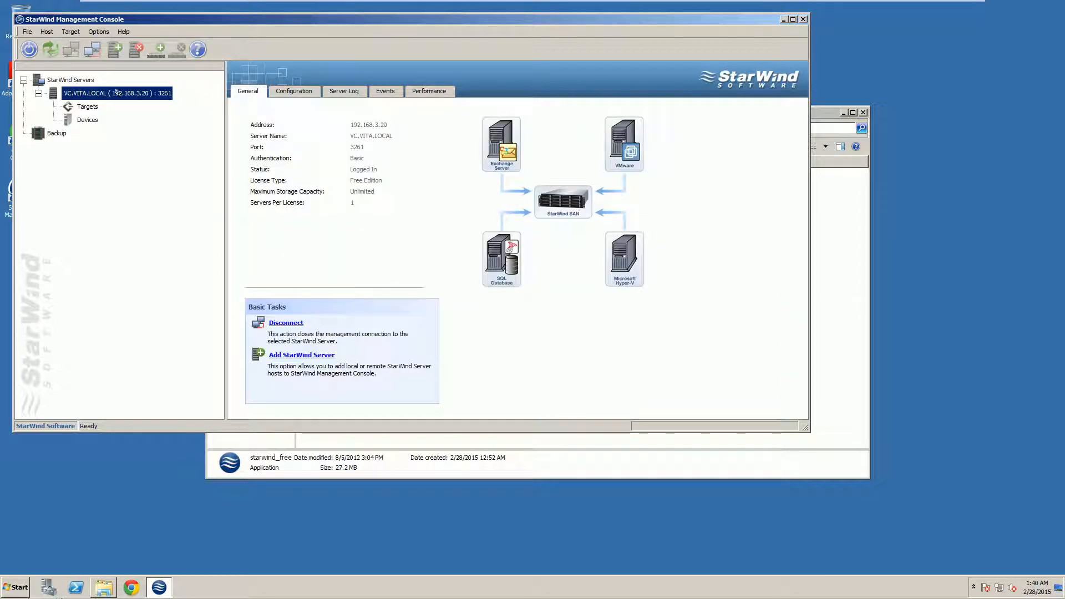
left_click(108, 160)
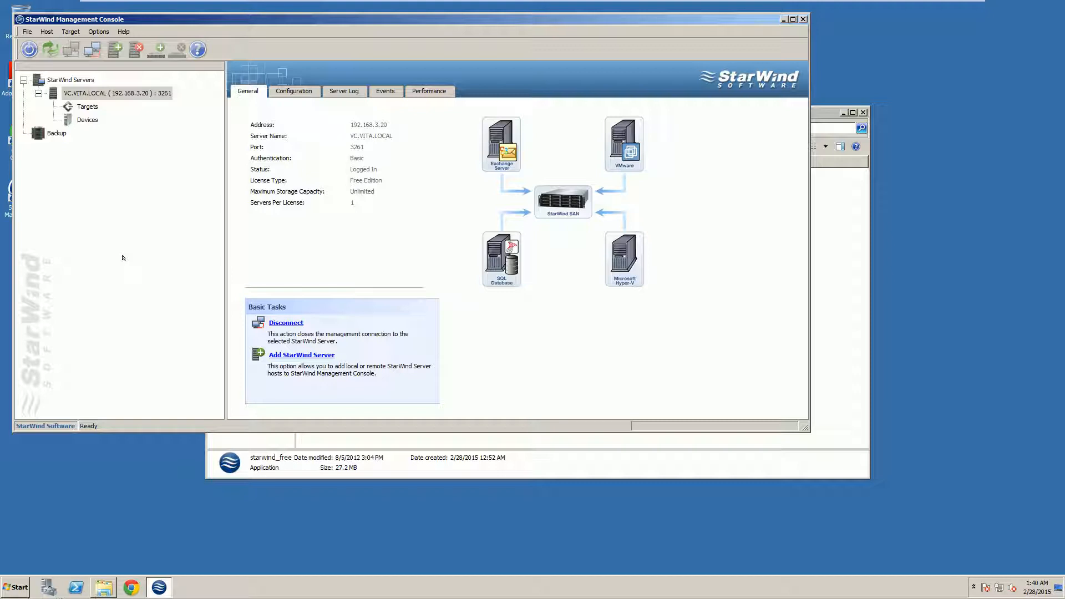
left_click(123, 258)
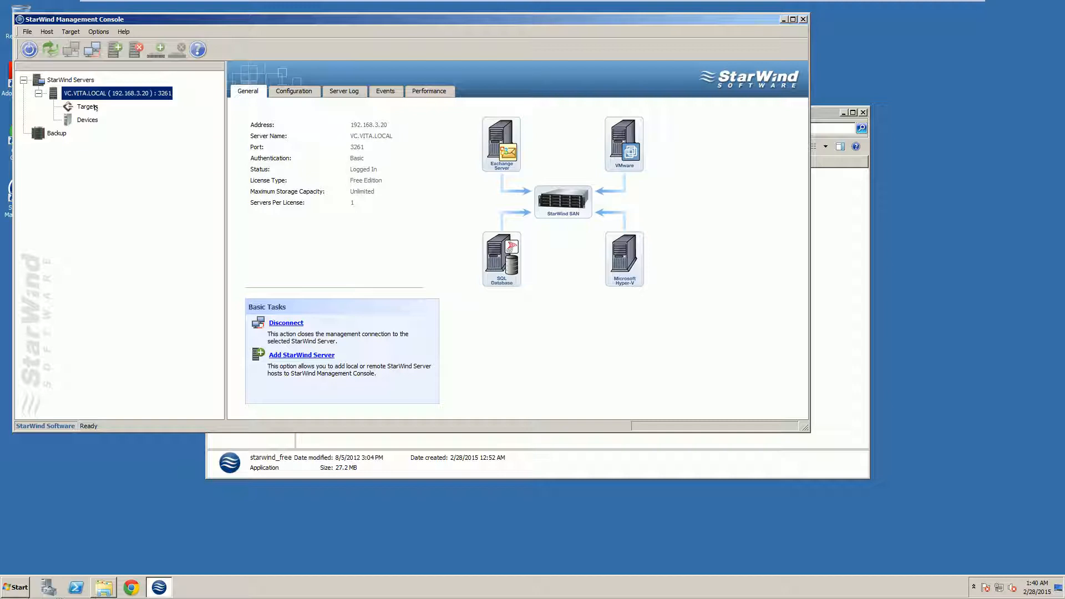
left_click(65, 32)
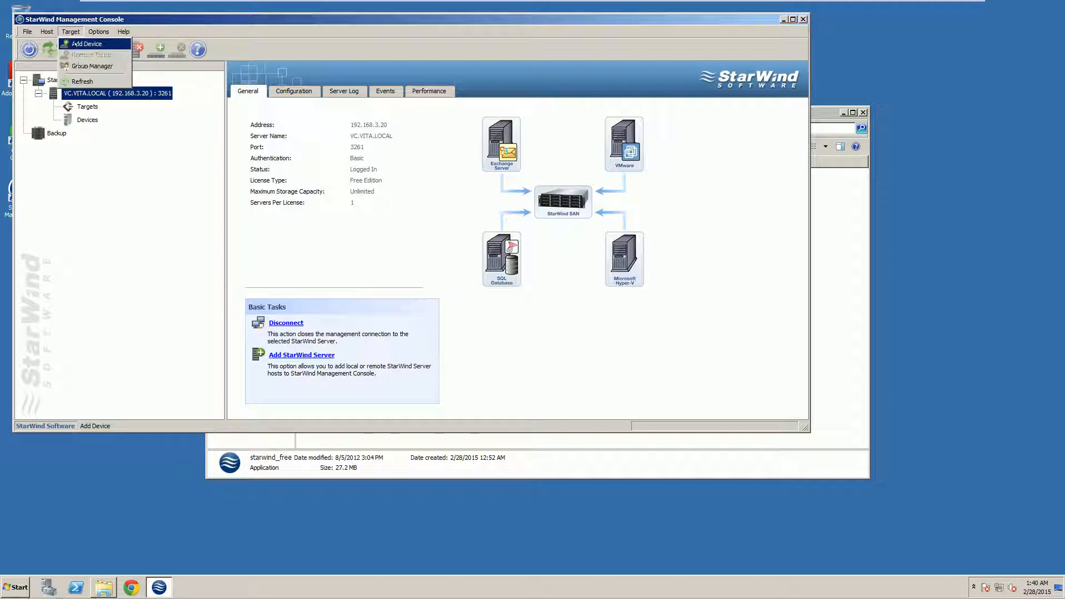
left_click(75, 43)
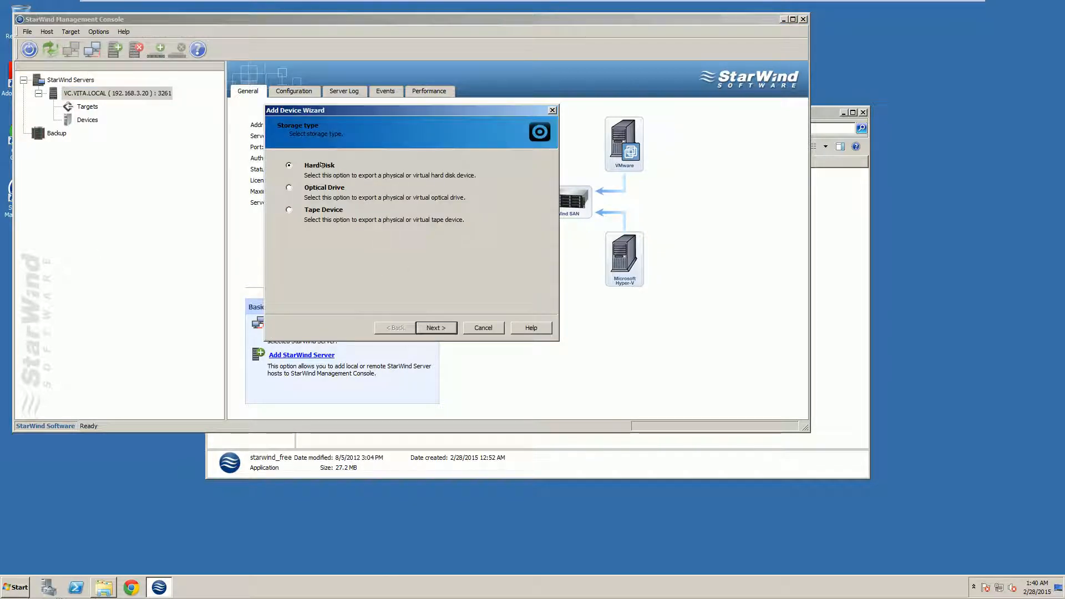
In the Add Device Wizard choose Hard Disk, Basic Virtual, Image File device, and Create new virtual disk
left_click(429, 323)
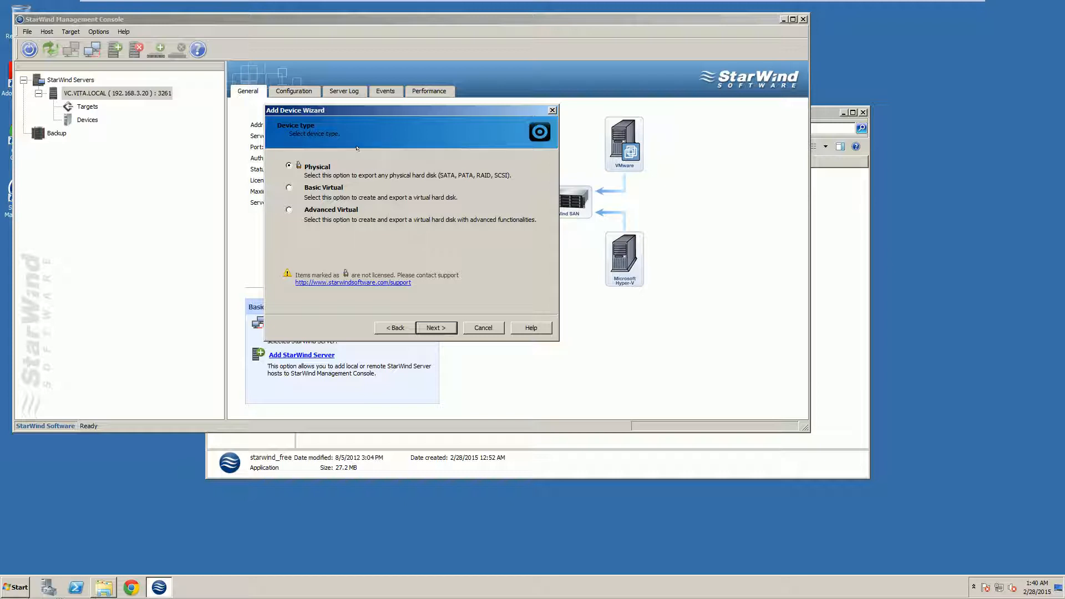
left_click(288, 188)
left_click(428, 326)
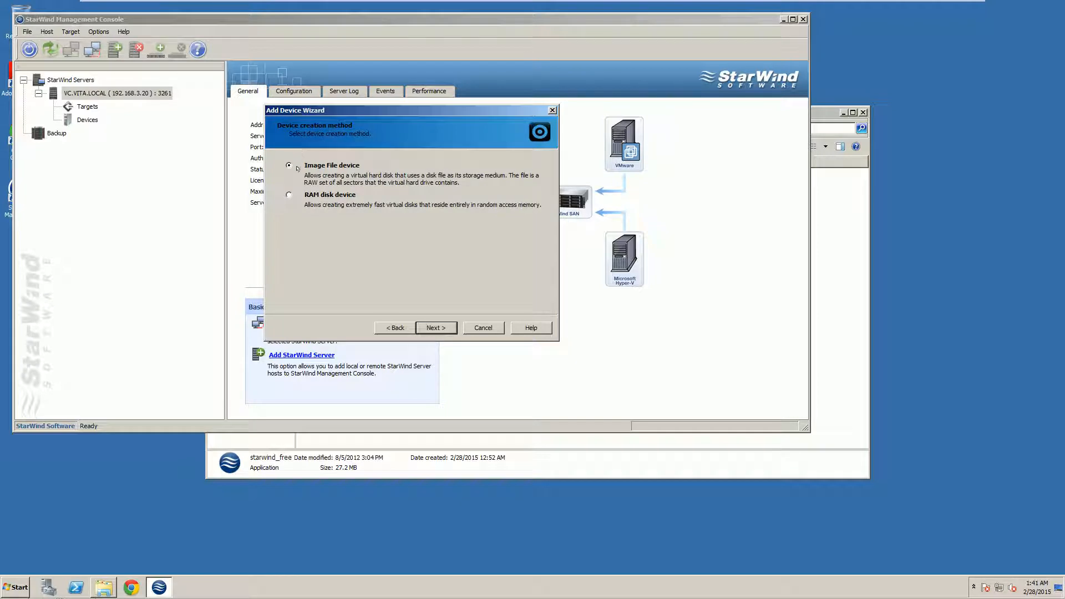
left_click(436, 326)
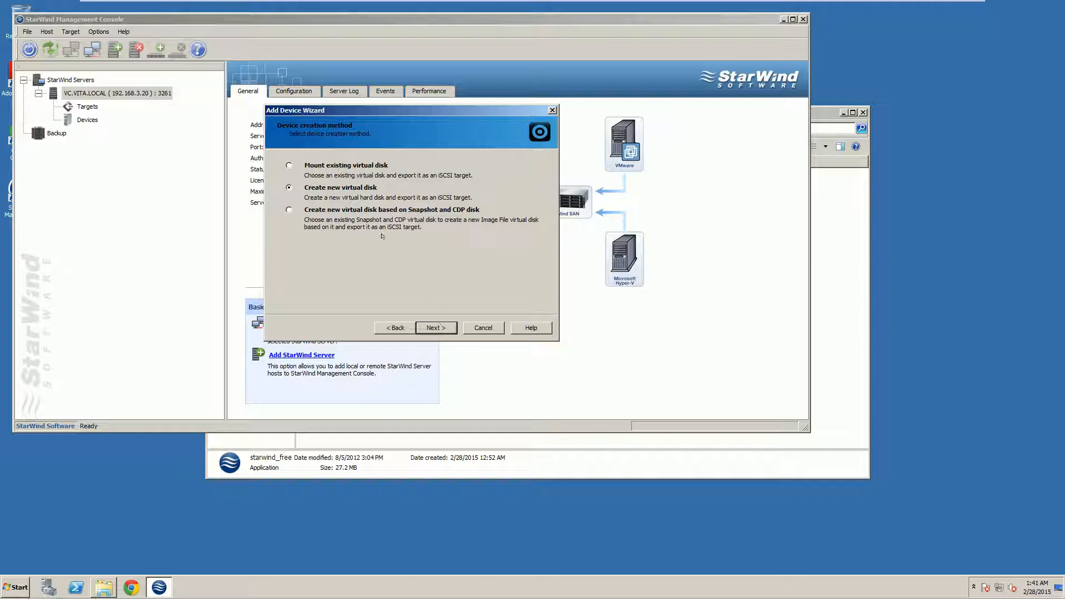
left_click(431, 327)
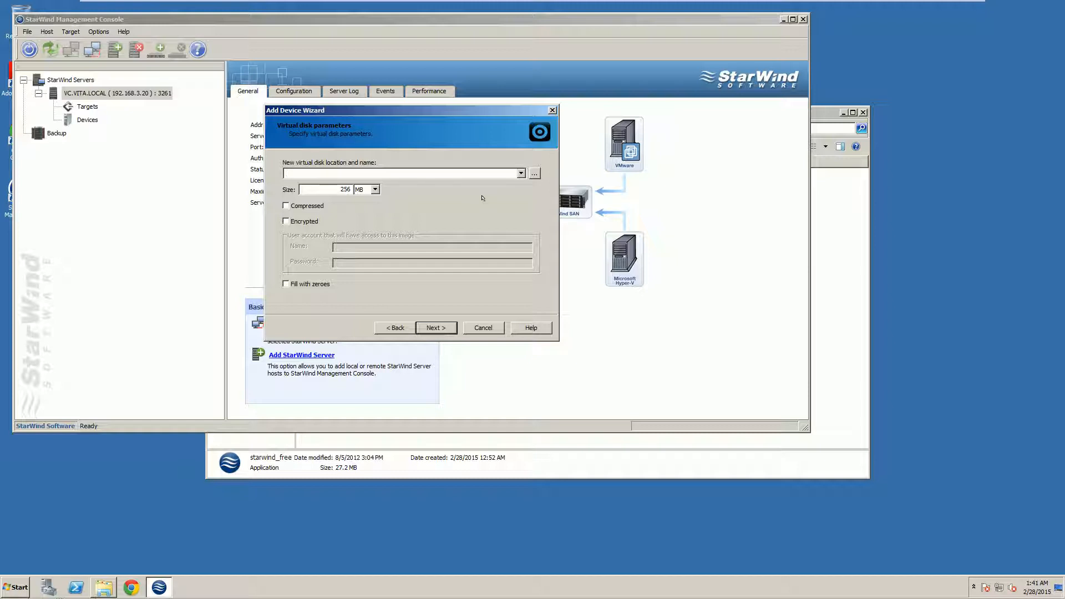
Set the new virtual disk's location to drive S with file name iScsi1.img
left_click(534, 173)
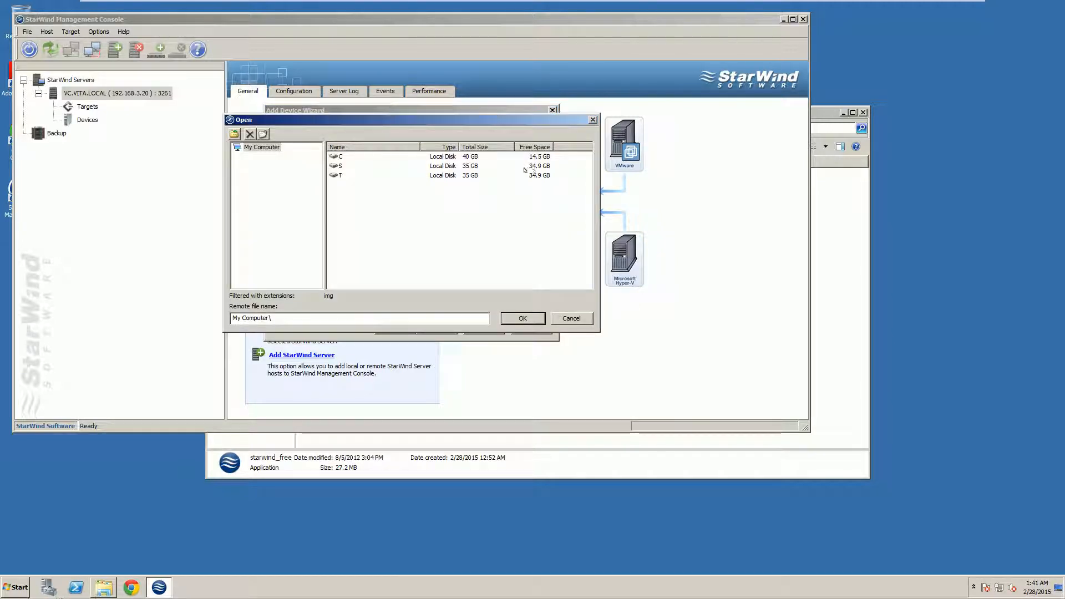
double_click(337, 165)
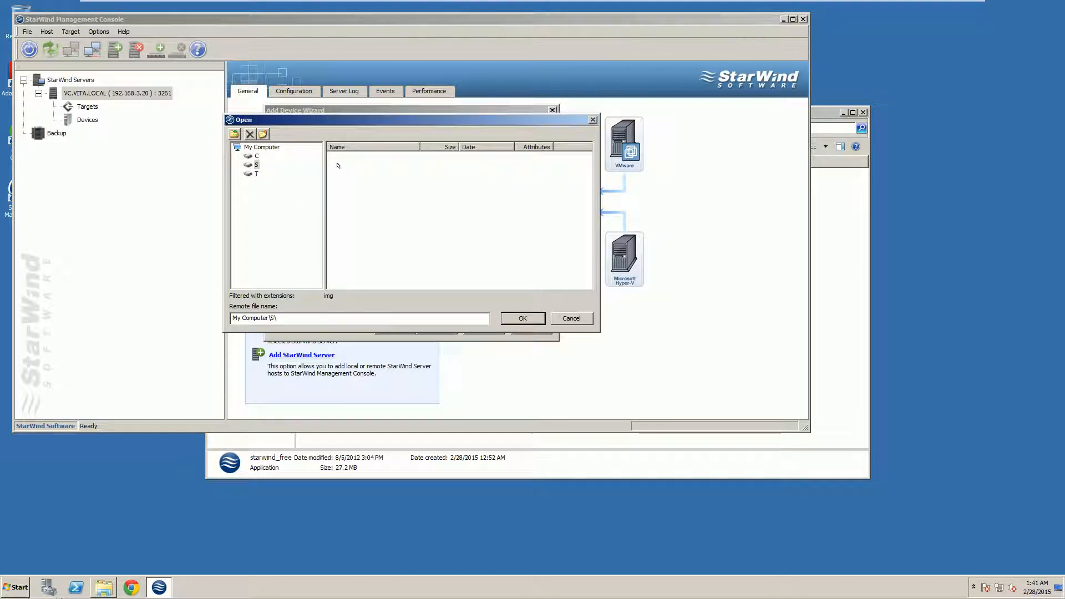
left_click(521, 318)
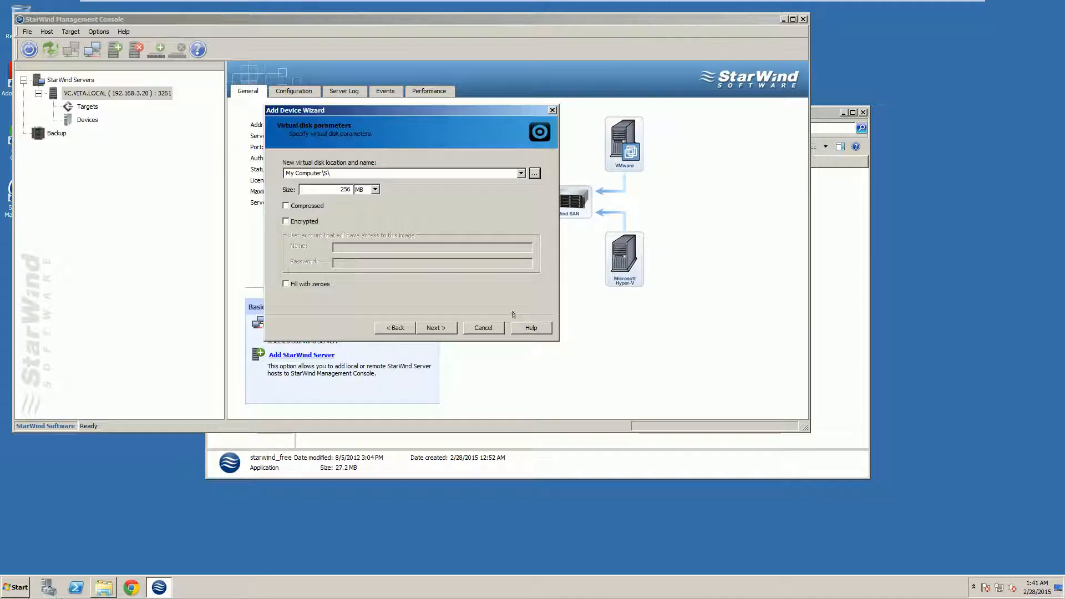
left_click(348, 173)
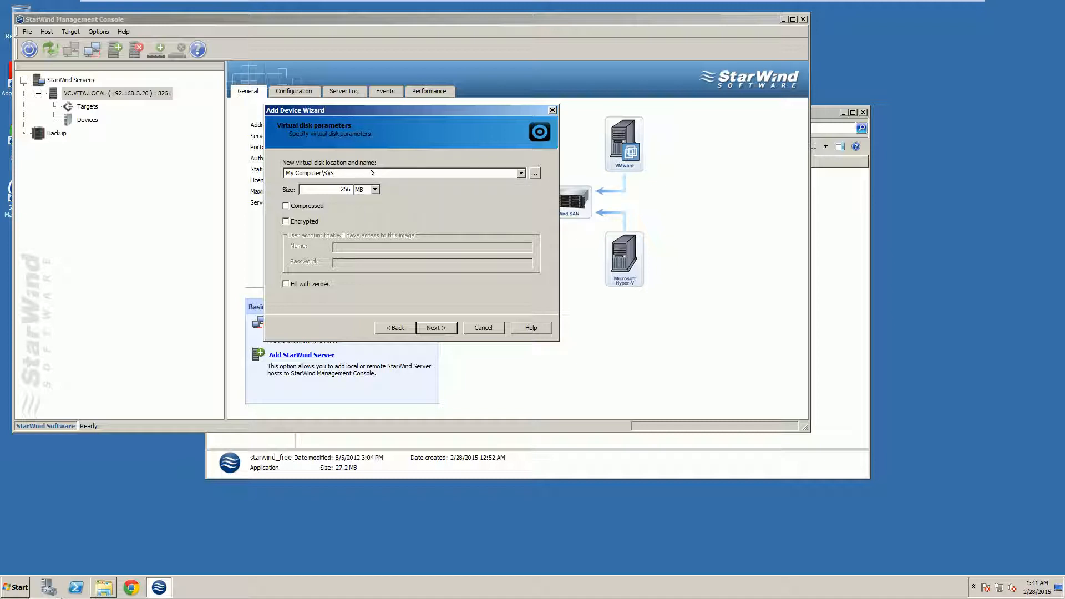
type("csi1.img")
Set the disk size to 33 GB, leave it uncompressed, and continue
double_click(343, 189)
type("33")
left_click(368, 189)
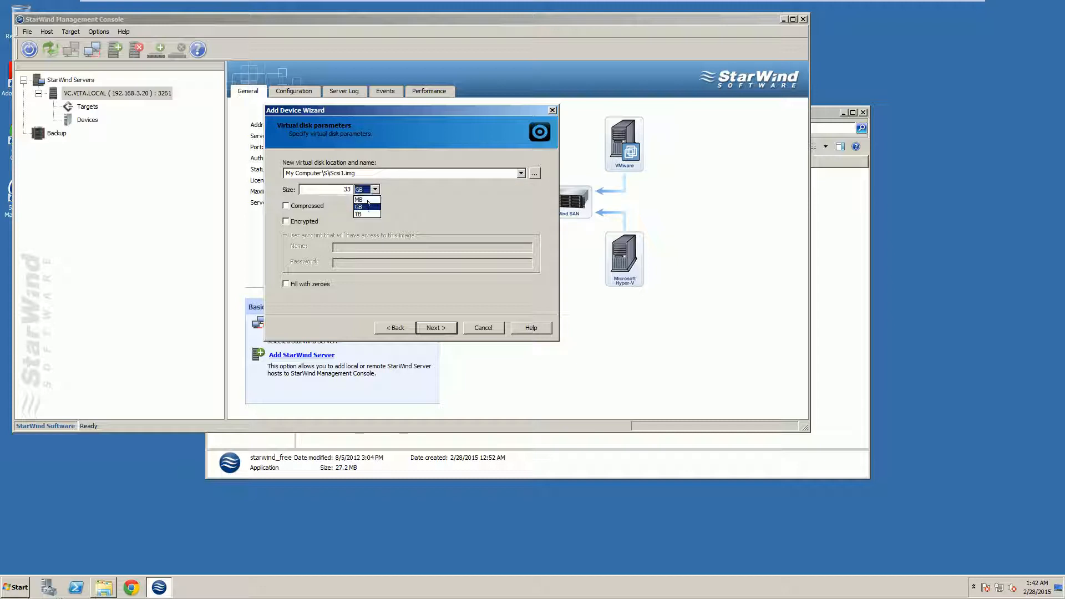
left_click(368, 204)
left_click(375, 204)
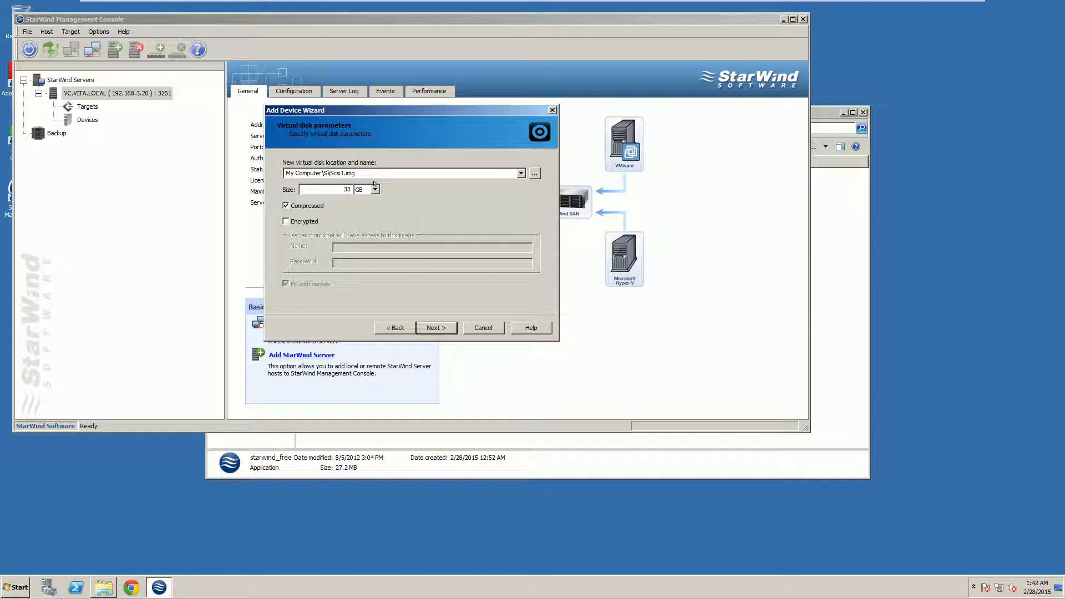
left_click(285, 204)
left_click(450, 328)
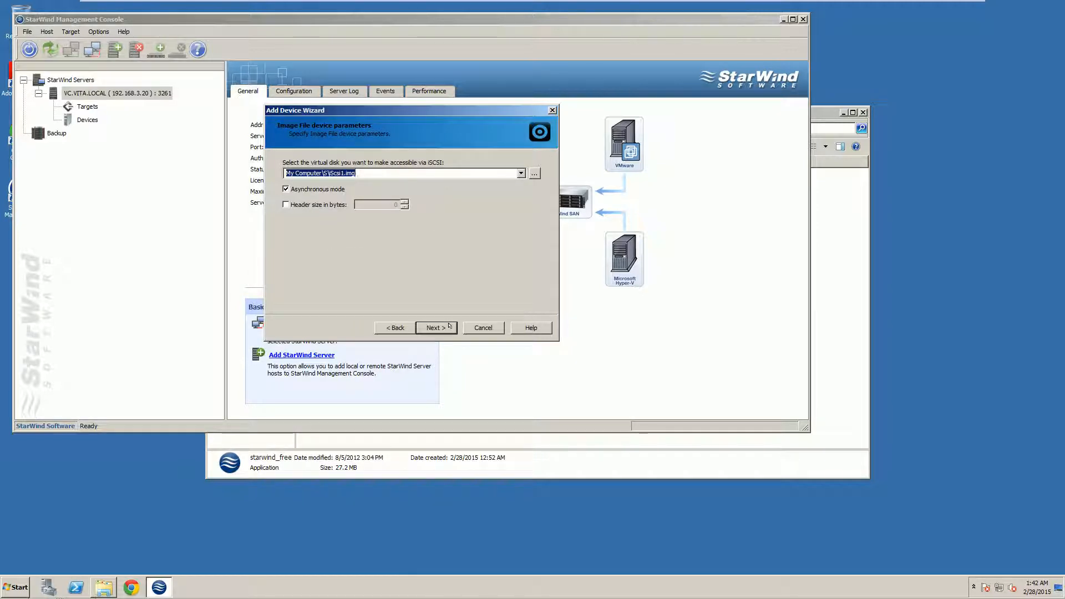
Keep asynchronous mode and normal no-caching mode for the image file device
left_click(364, 174)
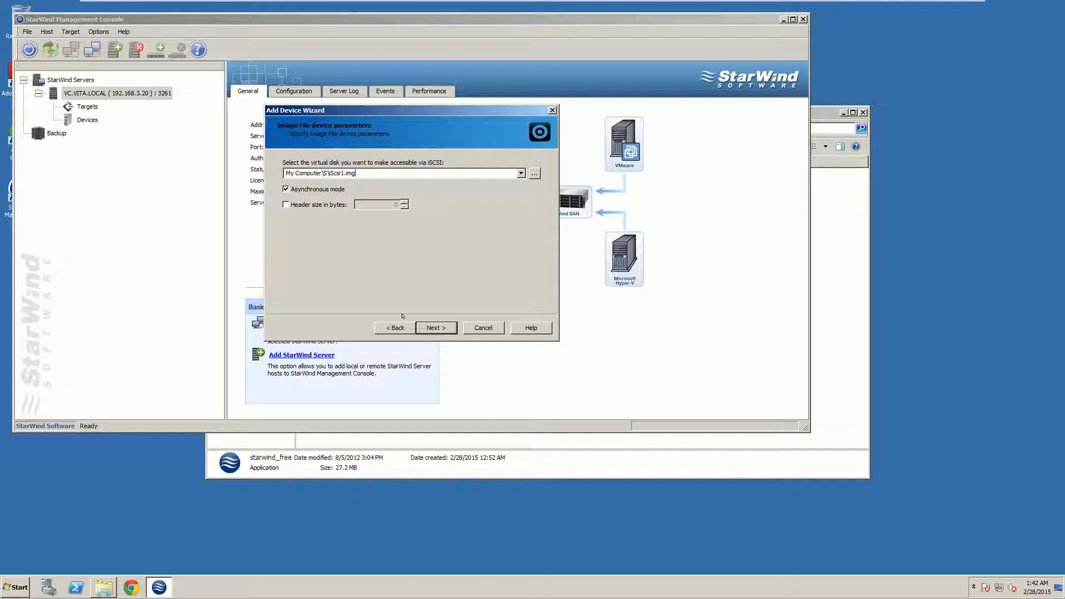
left_click(436, 328)
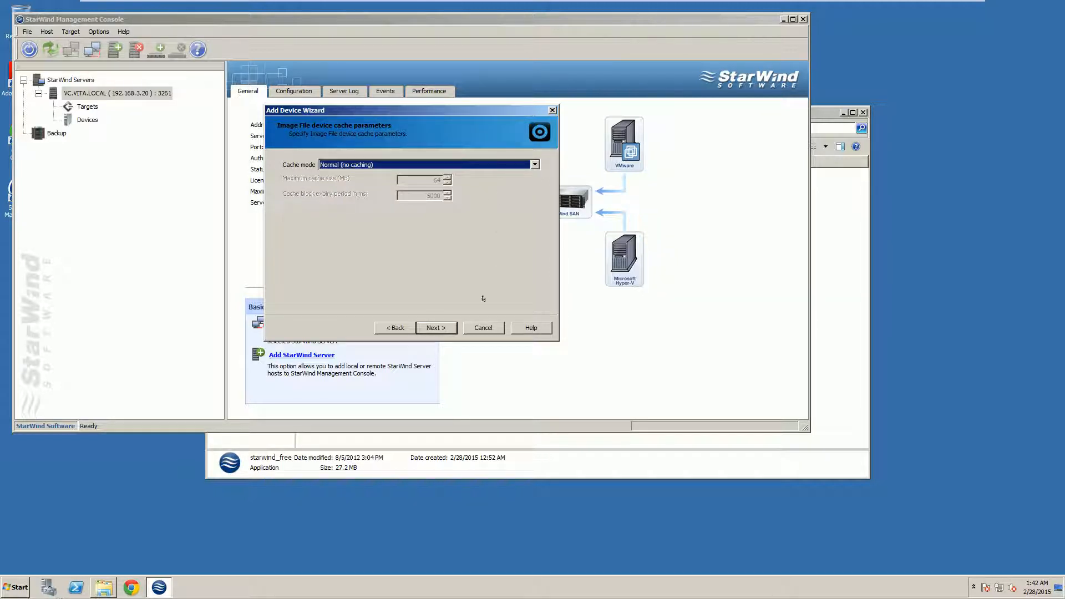
left_click(434, 324)
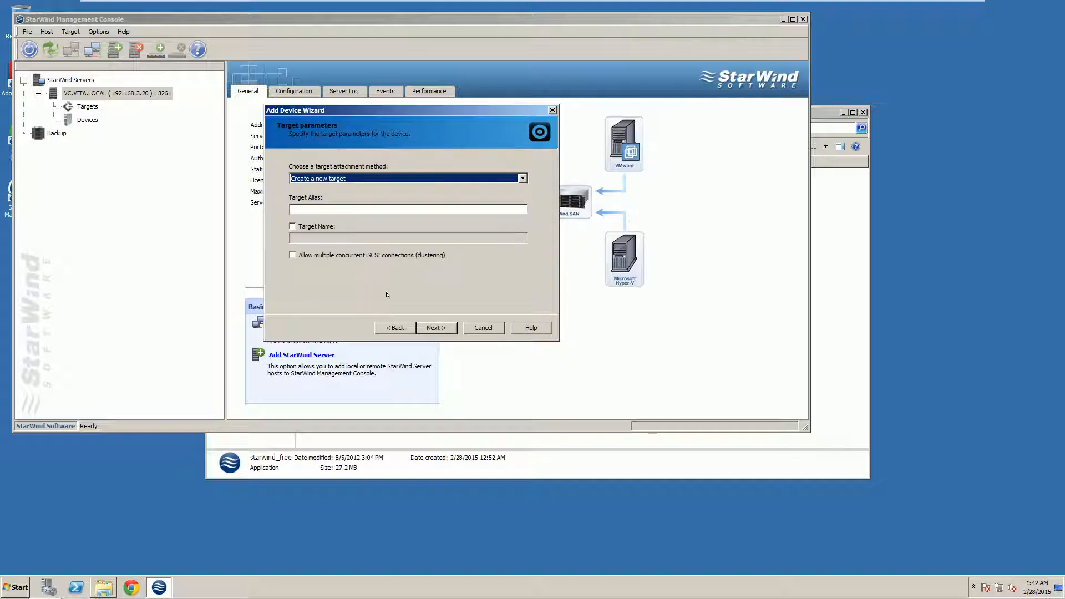
Give the new target alias iScsi1, allow multiple concurrent iSCSI connections, and create ImageFile1
left_click(390, 209)
type("i")
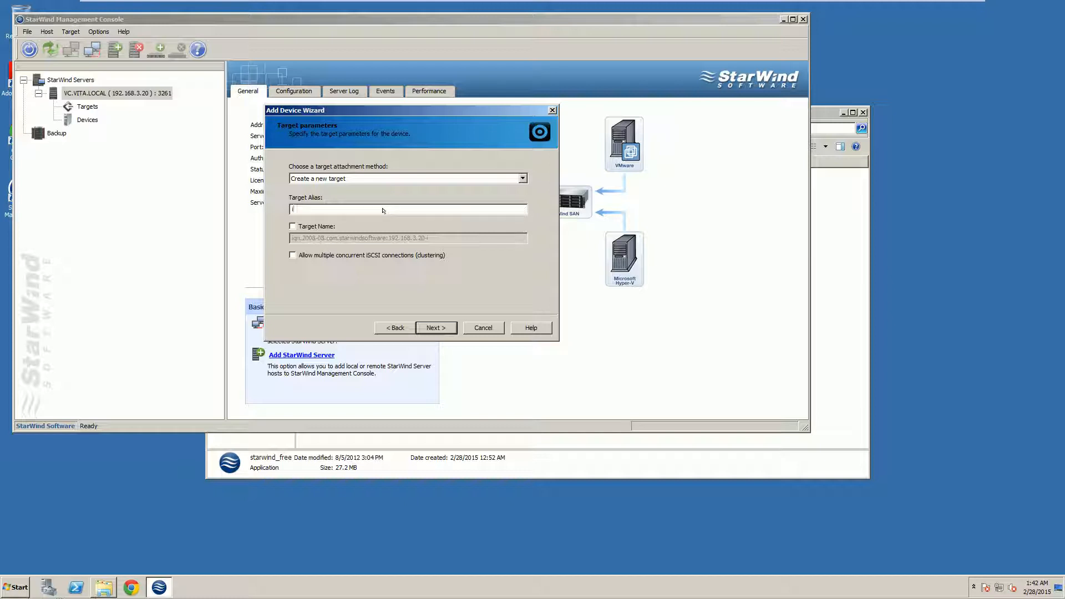
type("Scsi1")
left_click(292, 255)
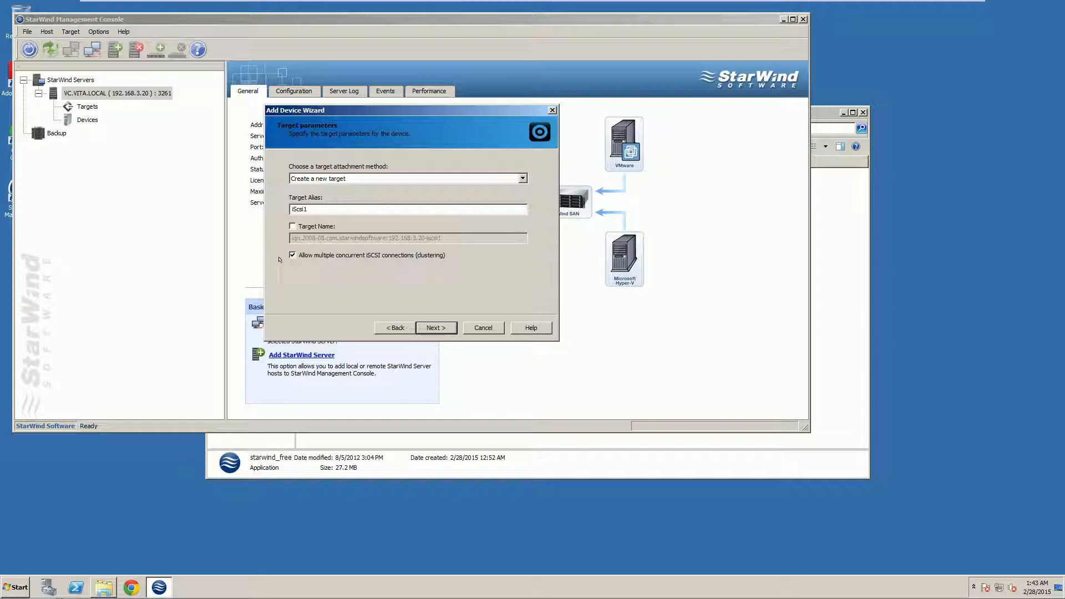
left_click(436, 327)
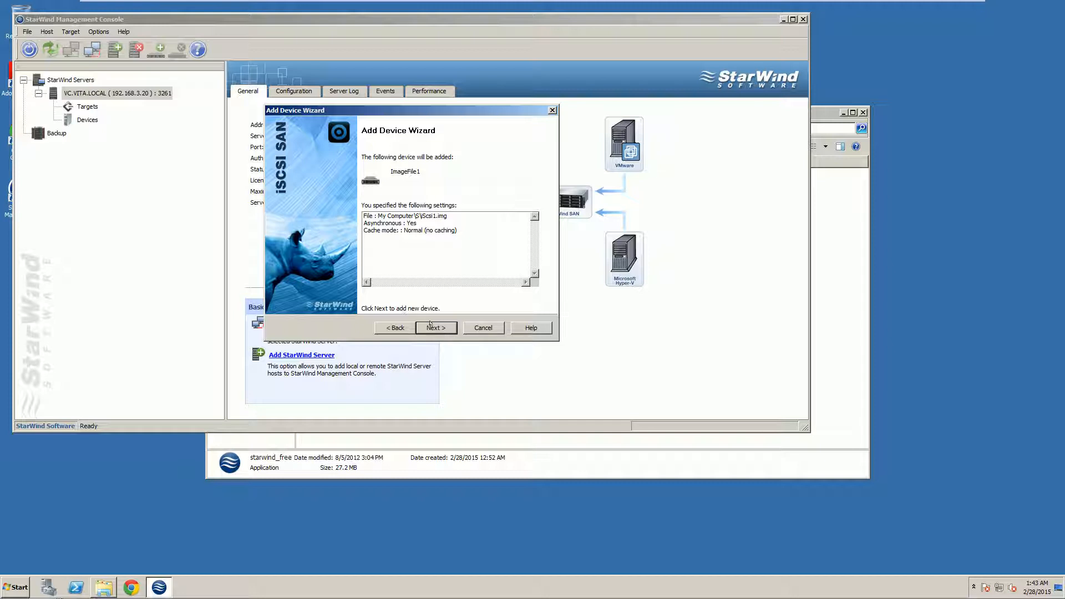
left_click(431, 326)
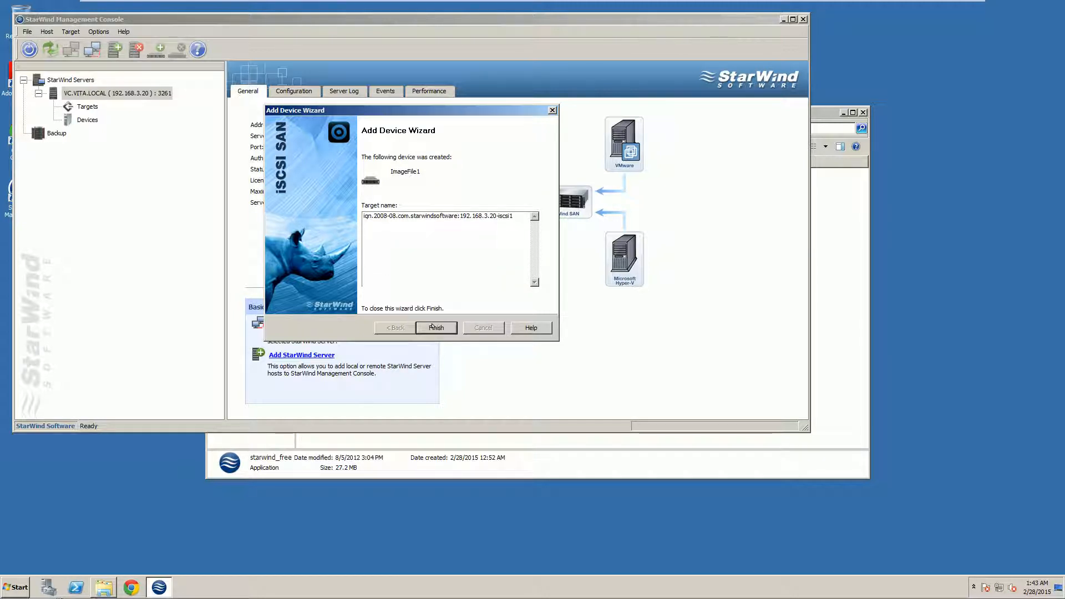
left_click(435, 327)
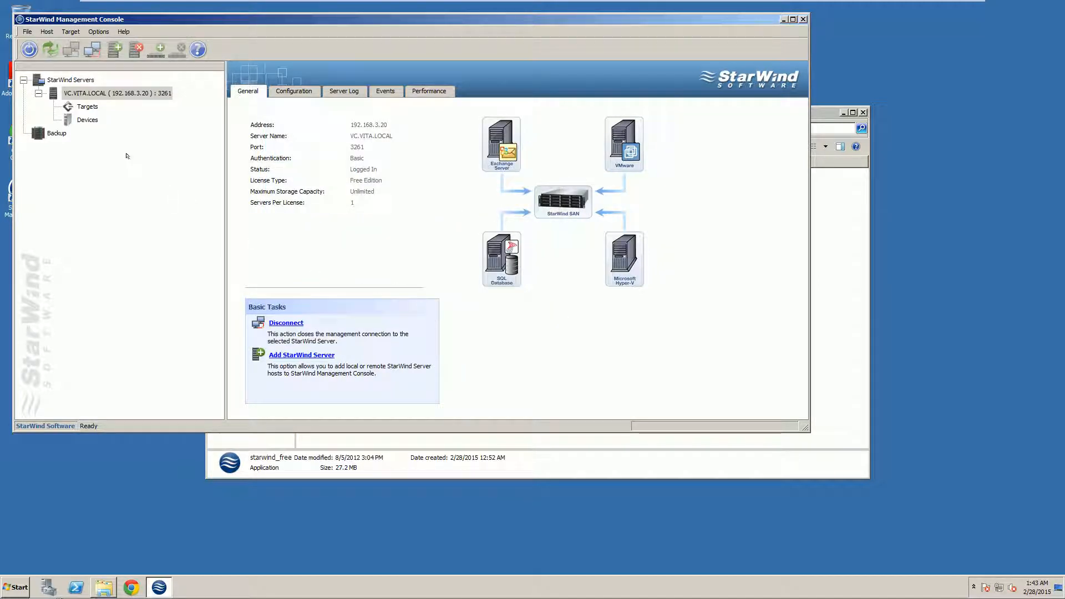
Start a second Add Device run: Hard Disk, Basic Virtual, create a new virtual disk
left_click(70, 31)
left_click(77, 41)
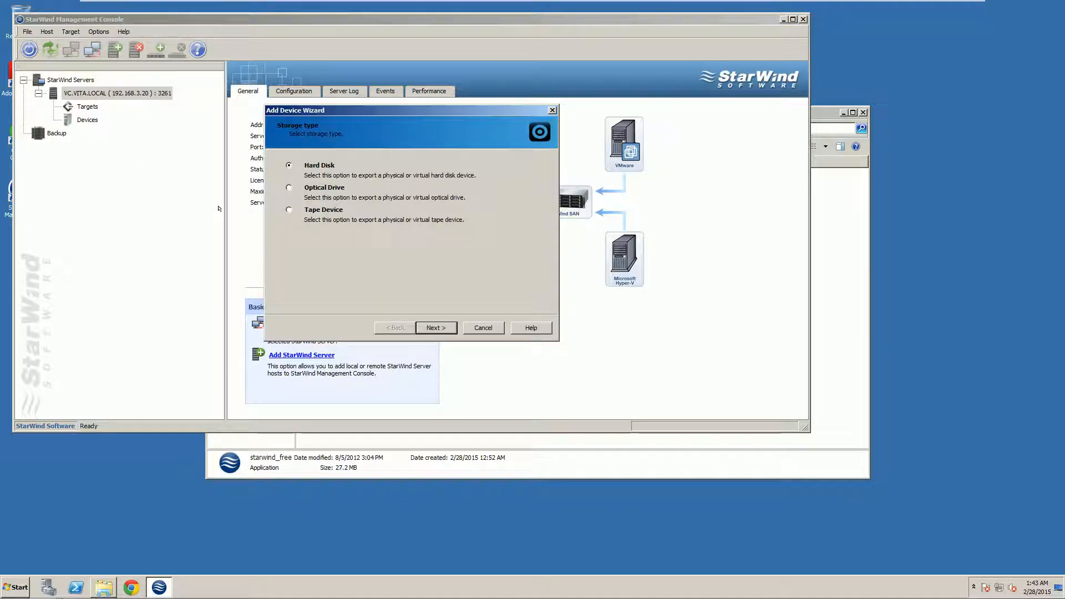
left_click(436, 327)
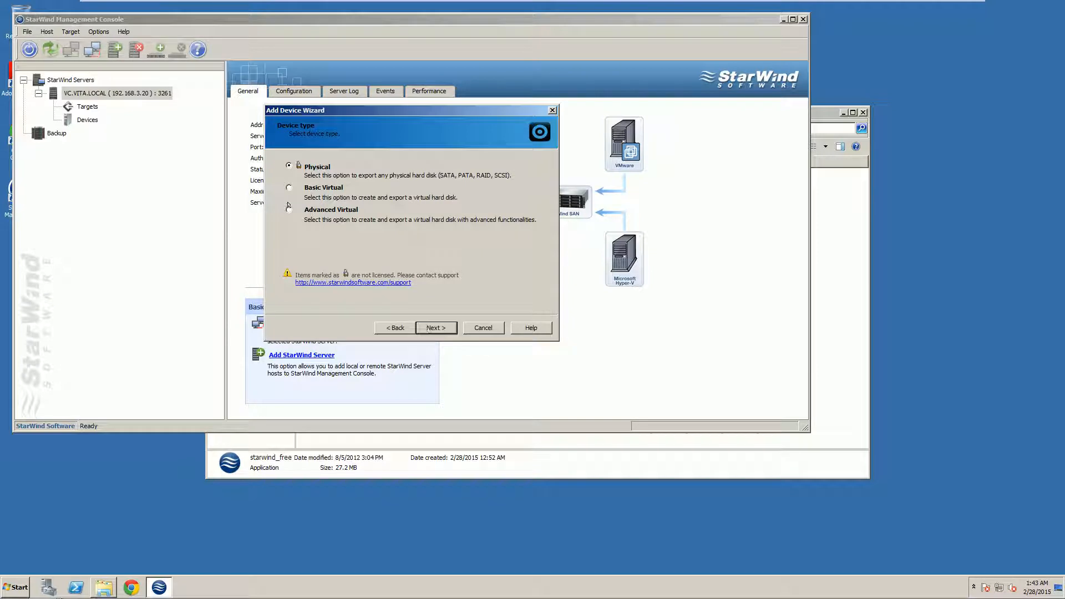
left_click(288, 188)
left_click(436, 327)
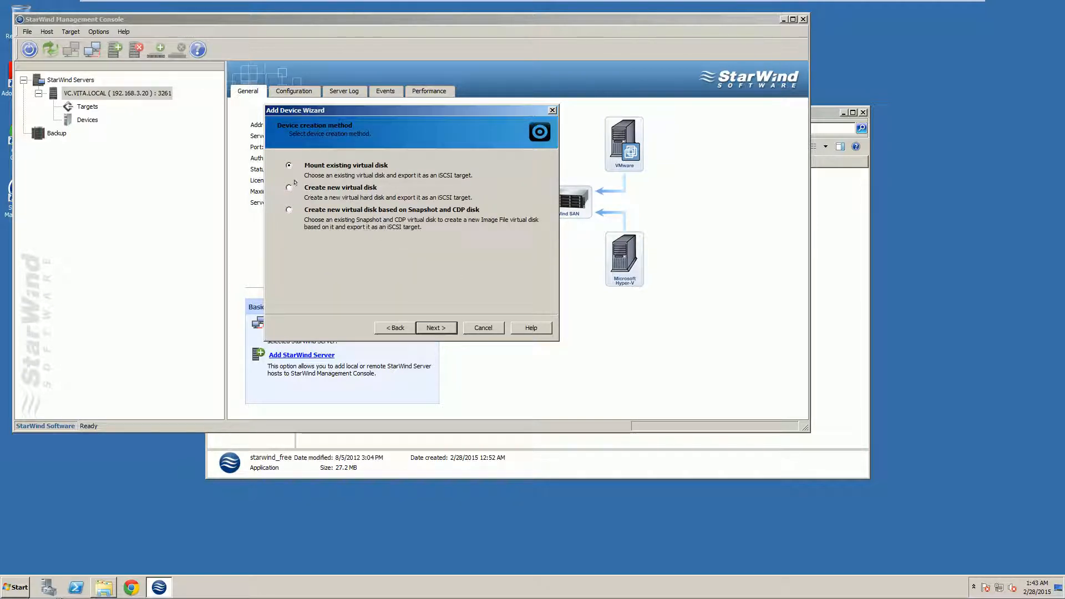
left_click(435, 327)
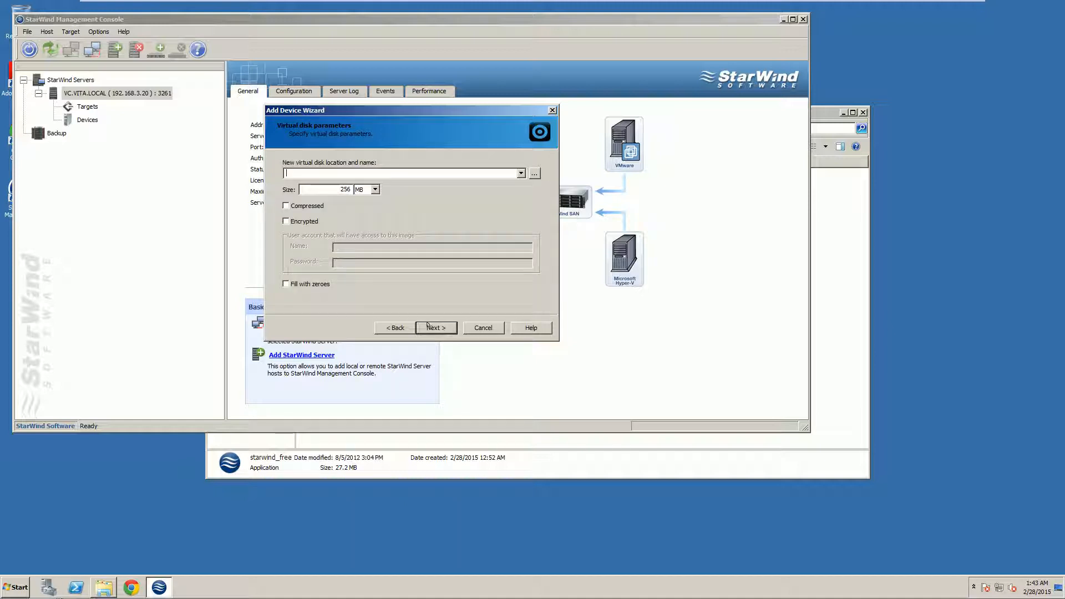
Set the new disk's location to drive T with file name iScsi2.img
left_click(532, 173)
left_click(344, 175)
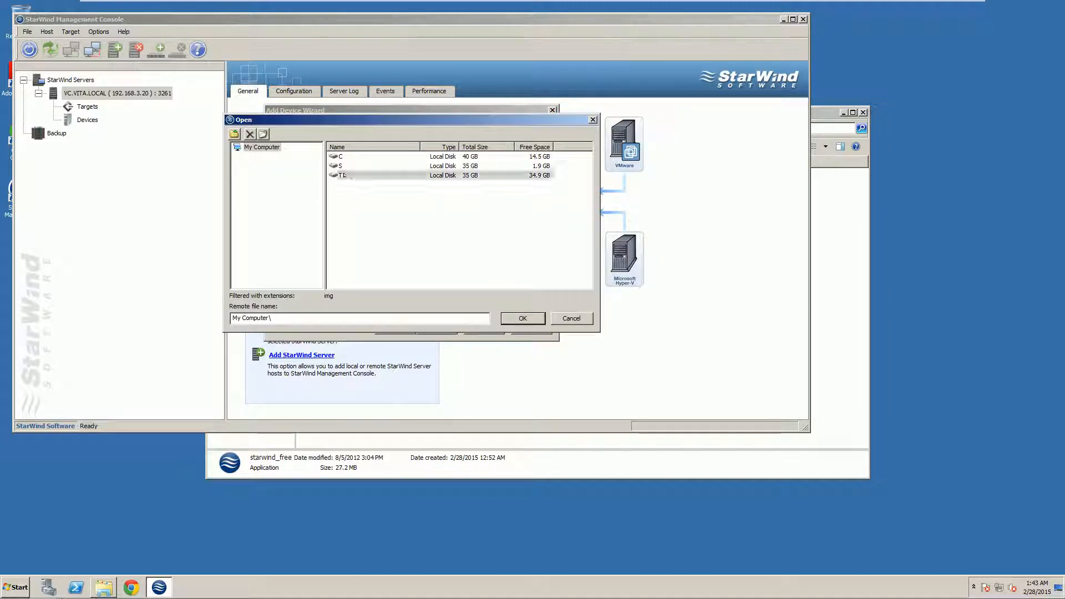
left_click(512, 316)
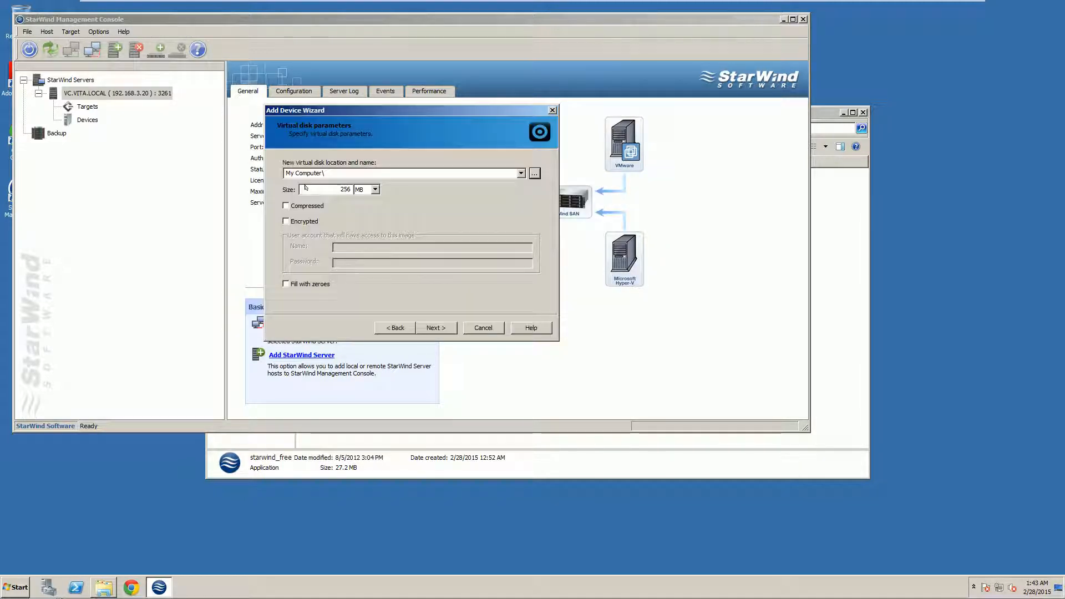
left_click(339, 172)
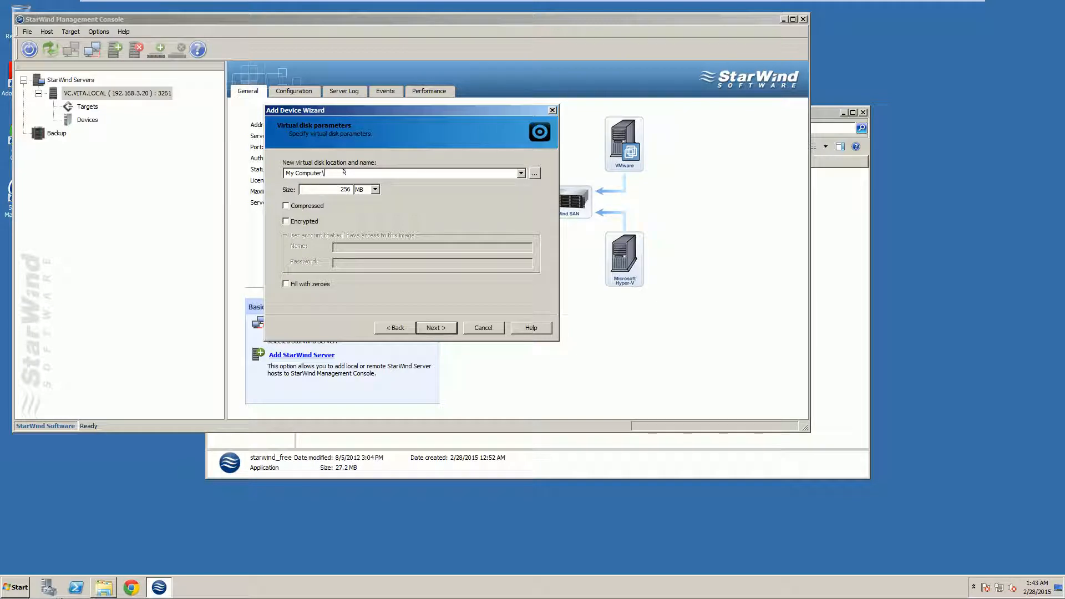
left_click(534, 173)
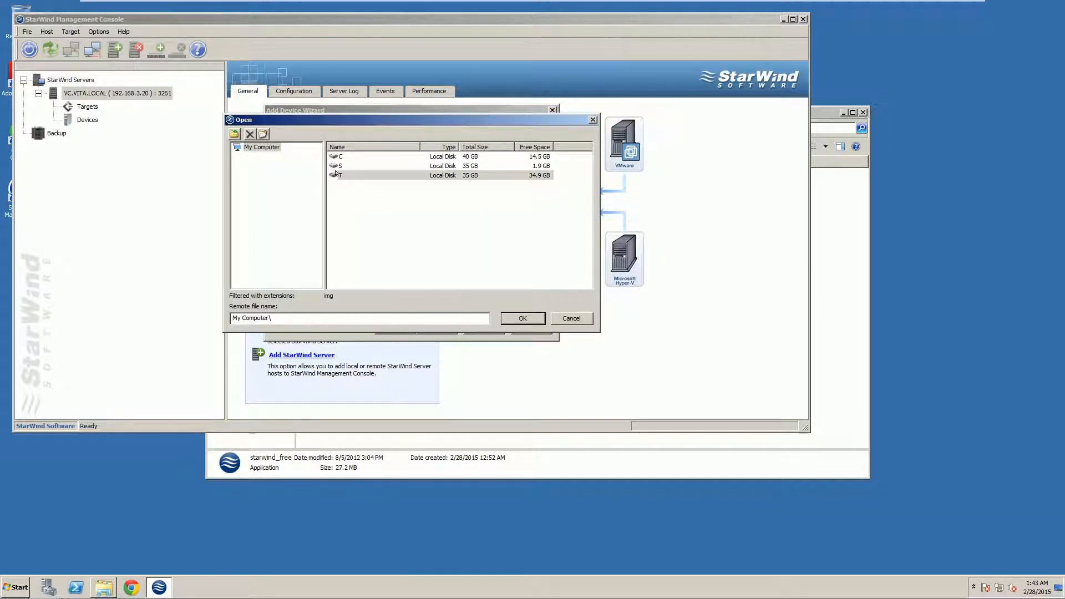
double_click(336, 175)
left_click(513, 319)
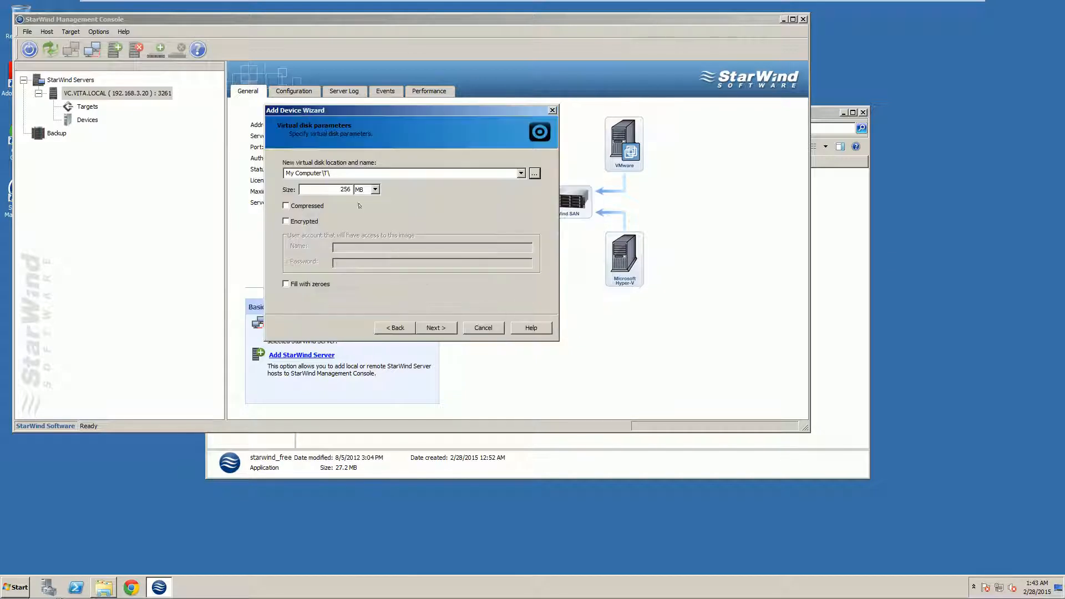
left_click(361, 169)
type("iScsi")
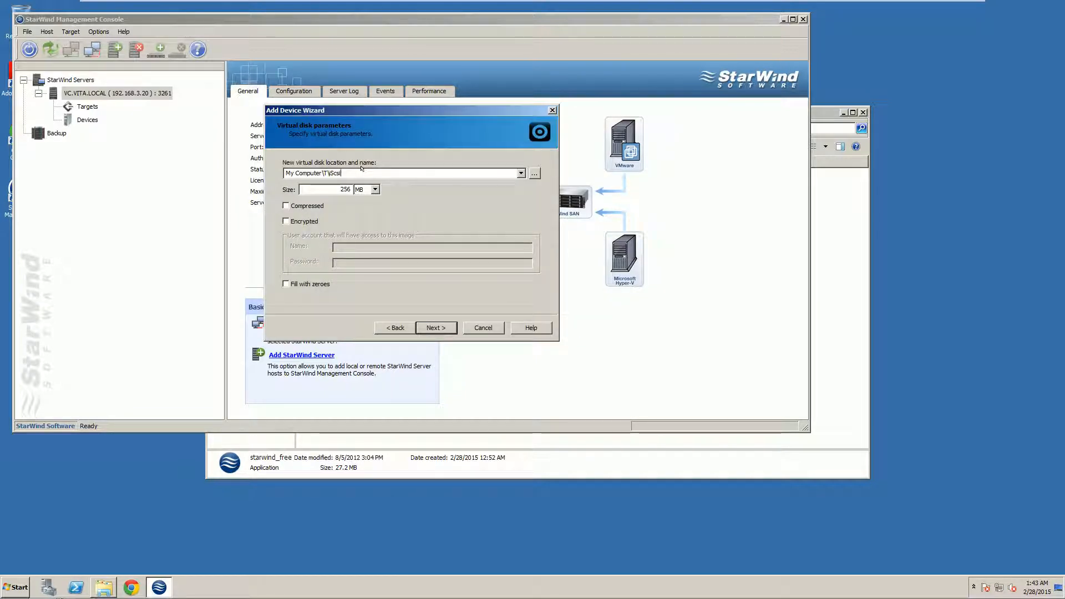
type("2.img")
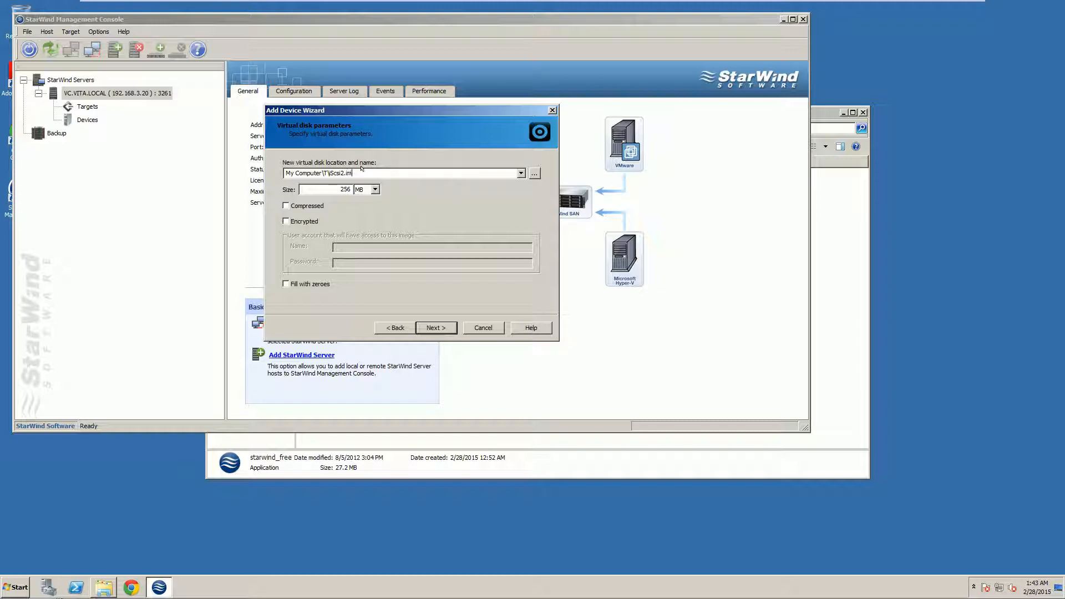
Set the disk size to 33 GB and continue
double_click(322, 186)
type("33")
left_click(375, 189)
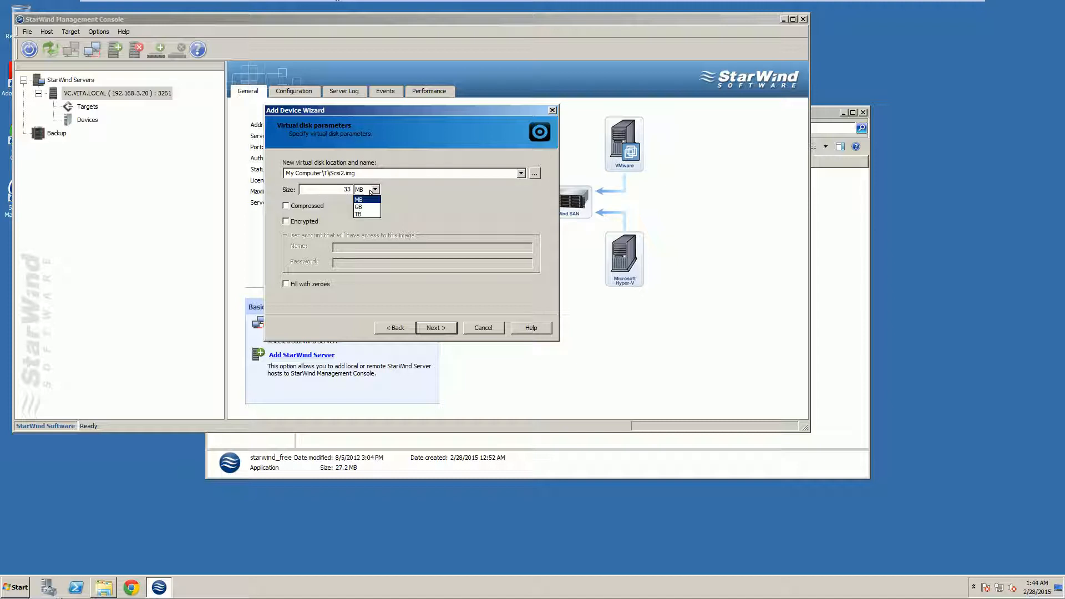
left_click(362, 207)
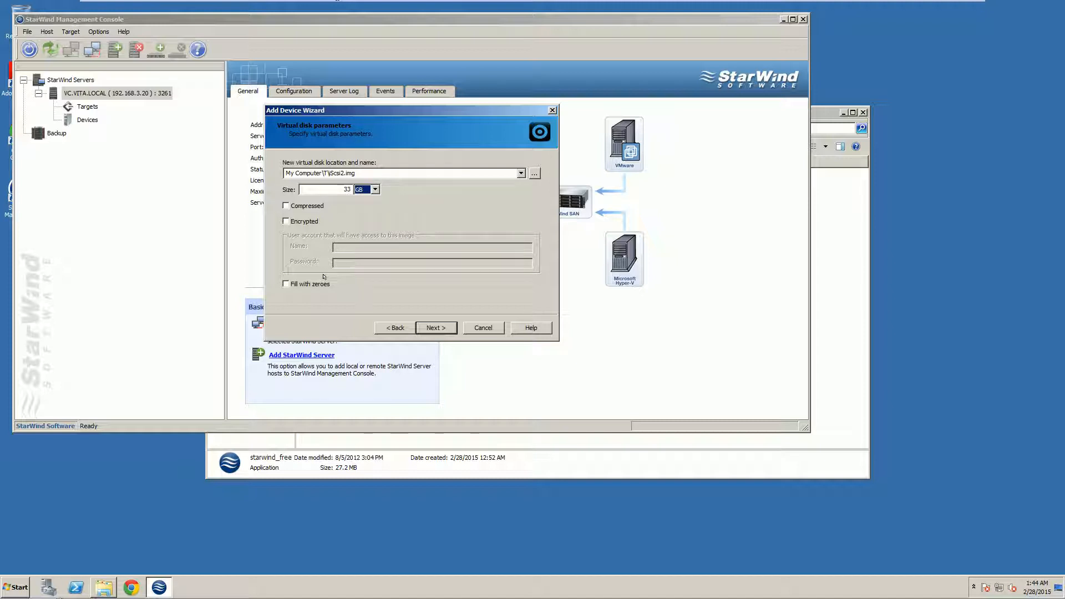
left_click(446, 322)
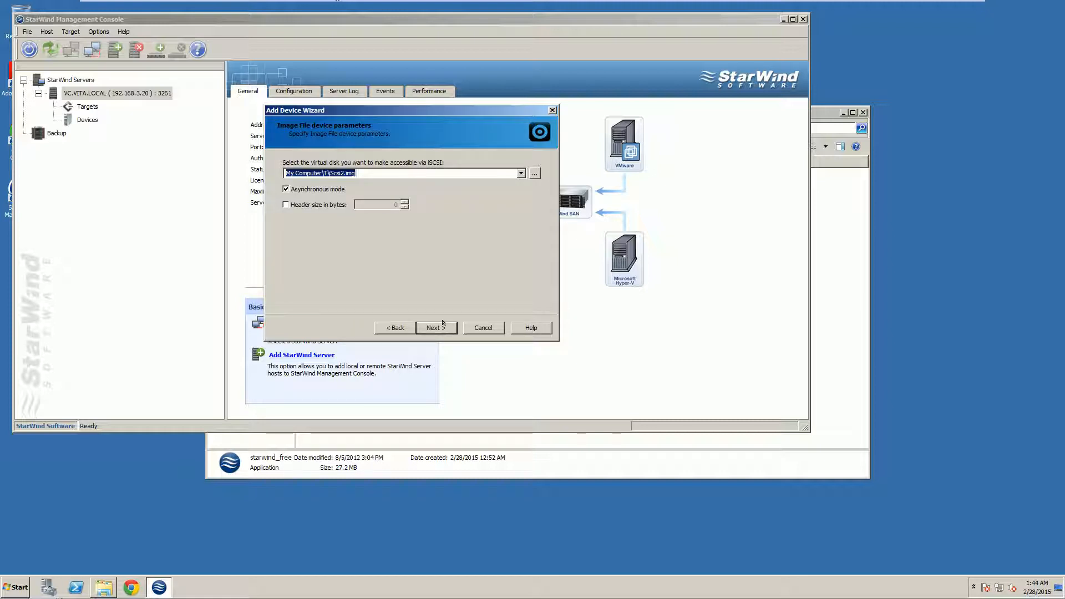
Keep no caching, alias the new target iScsi2, allow concurrent iSCSI connections, and create ImageFile2
left_click(436, 326)
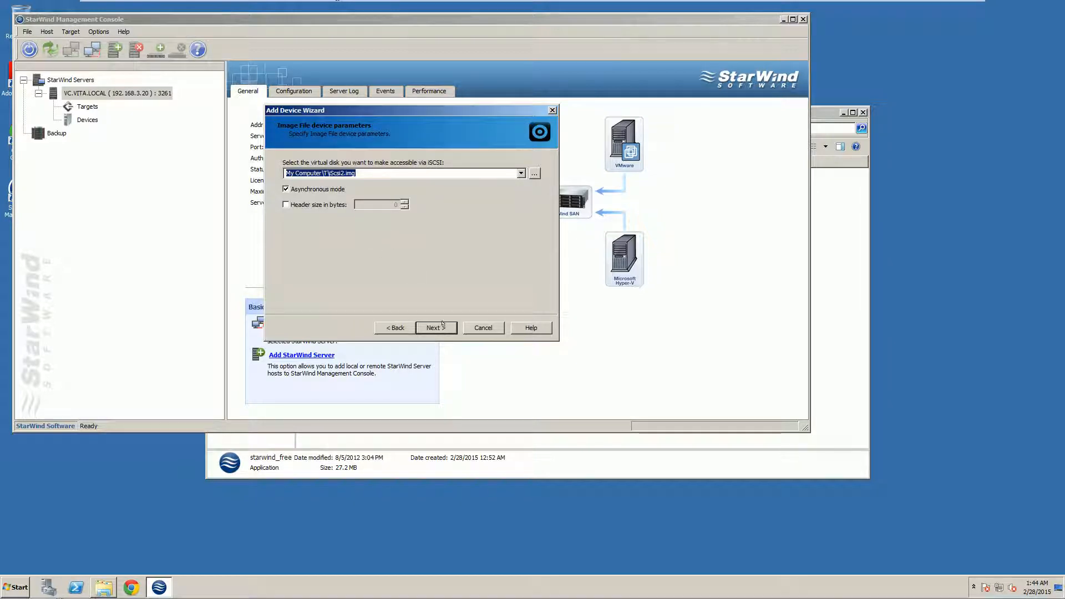
left_click(434, 327)
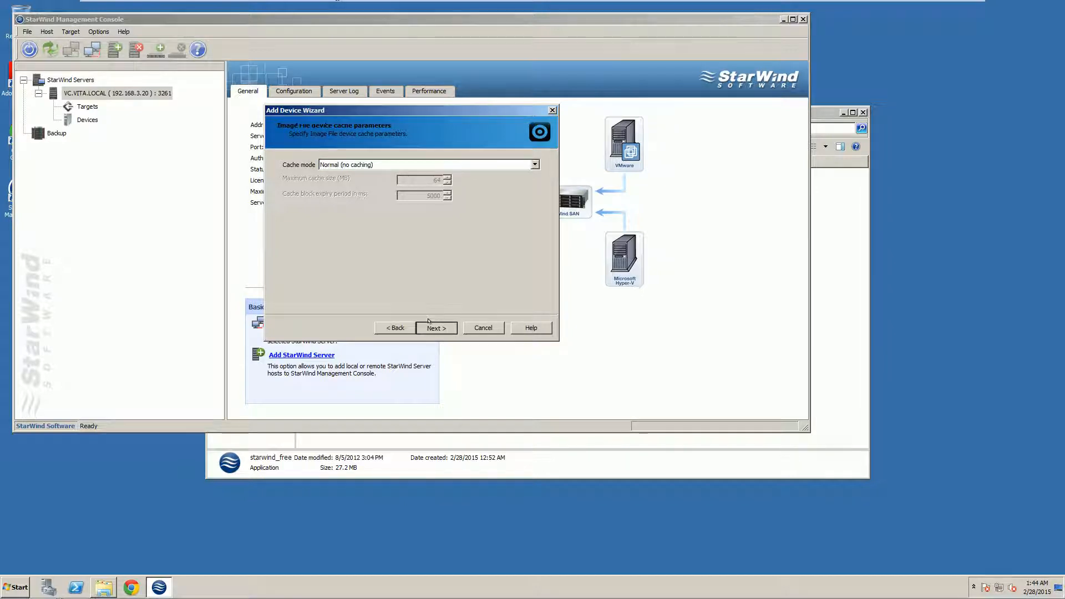
left_click(303, 210)
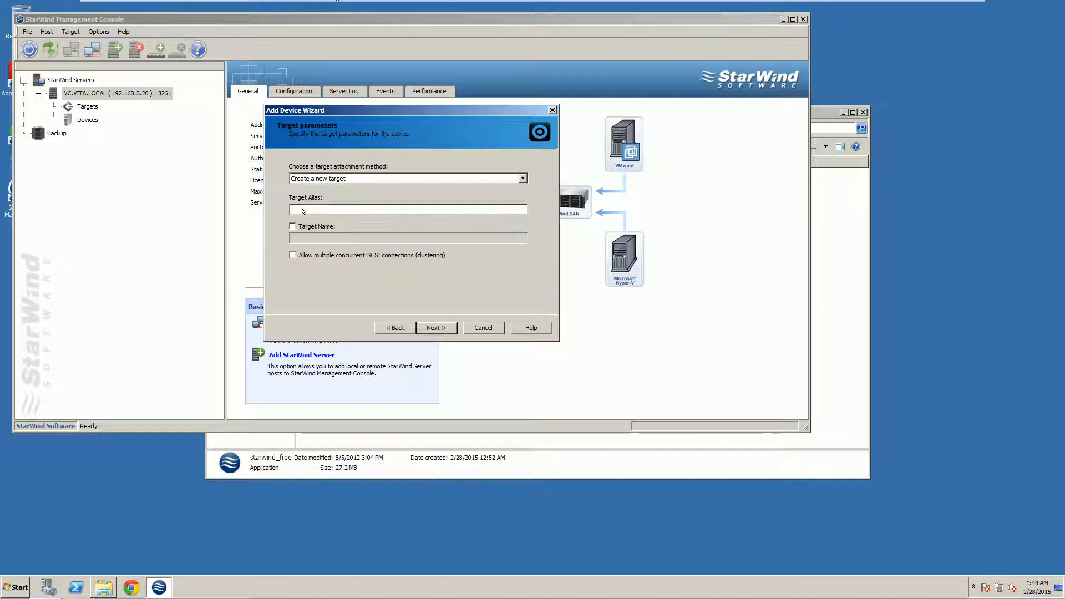
type("iScsi2")
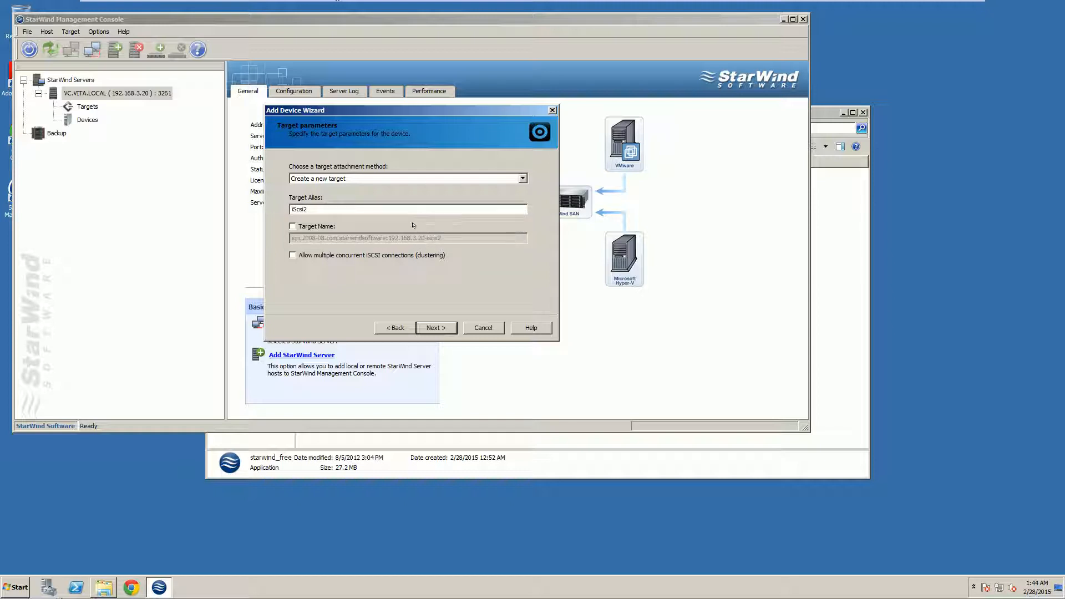
left_click(292, 254)
left_click(433, 322)
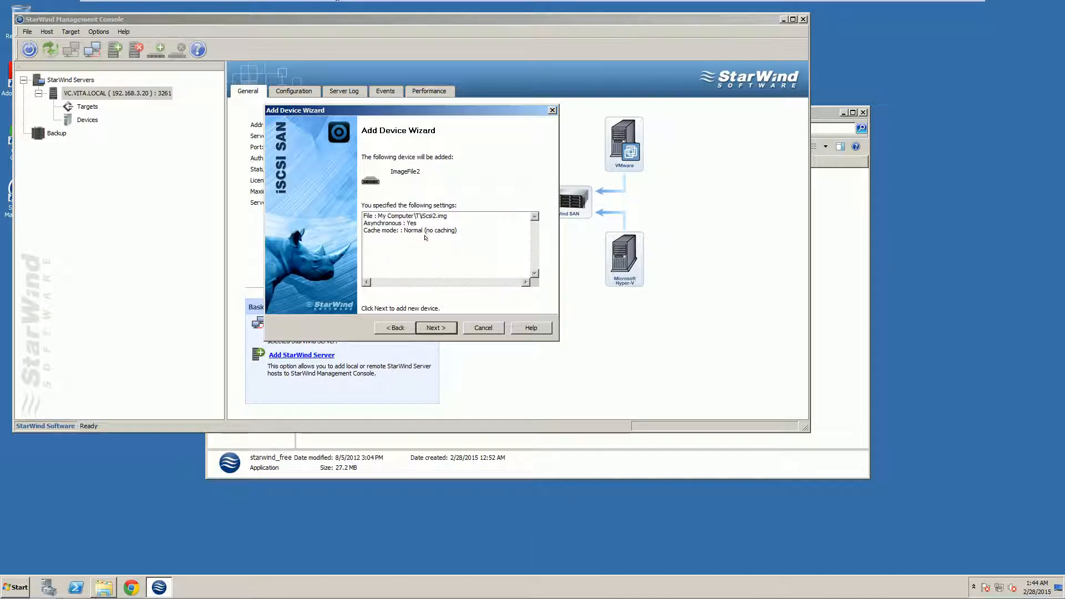
left_click(433, 327)
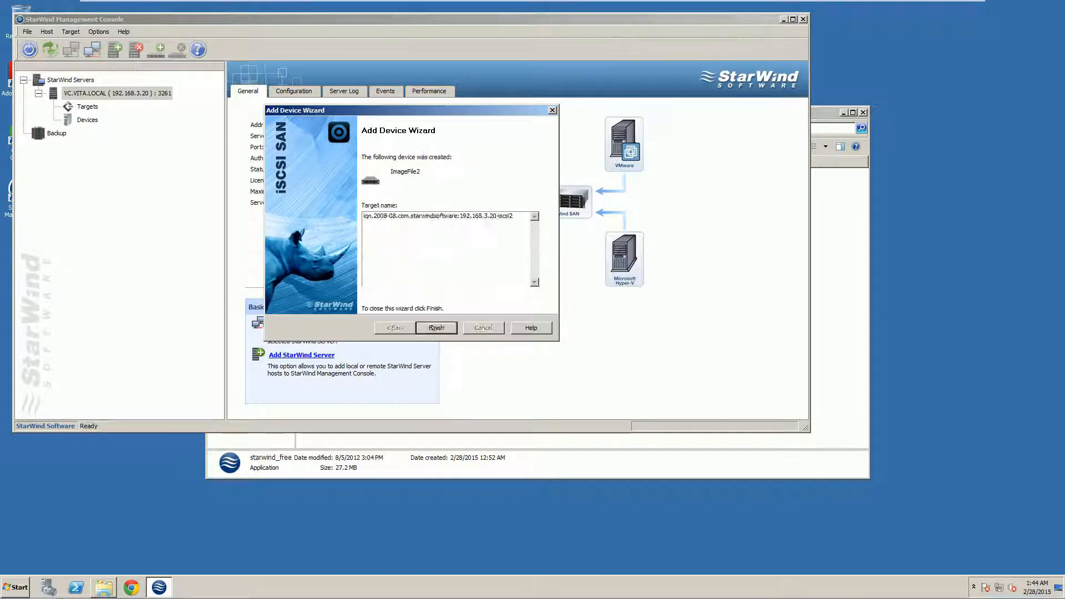
left_click(435, 328)
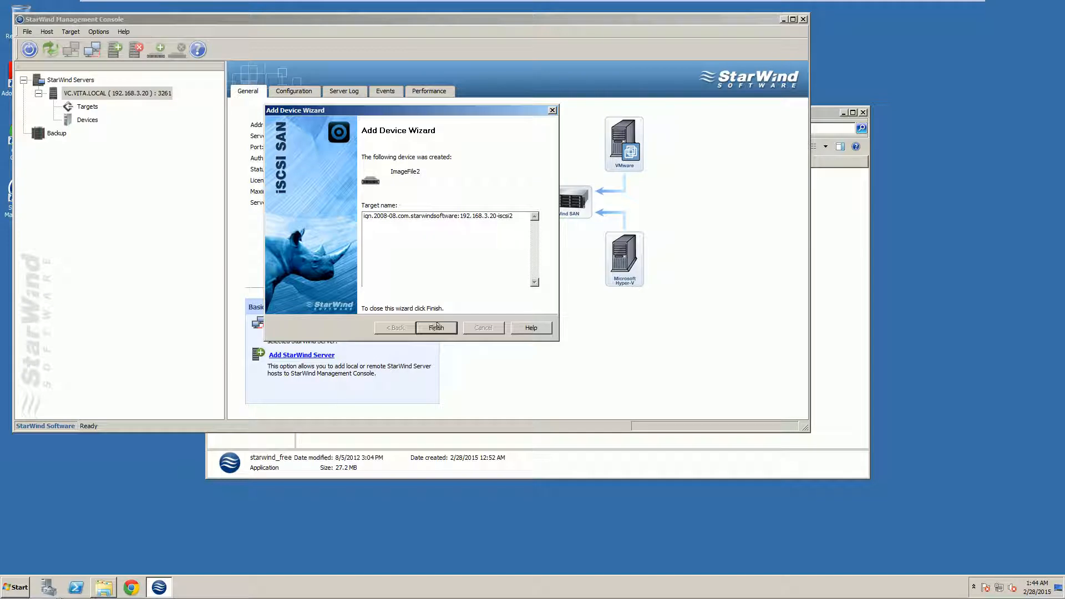
Open the Devices list and review ImageFile1 and ImageFile2, both Active 33 GB image files
left_click(85, 118)
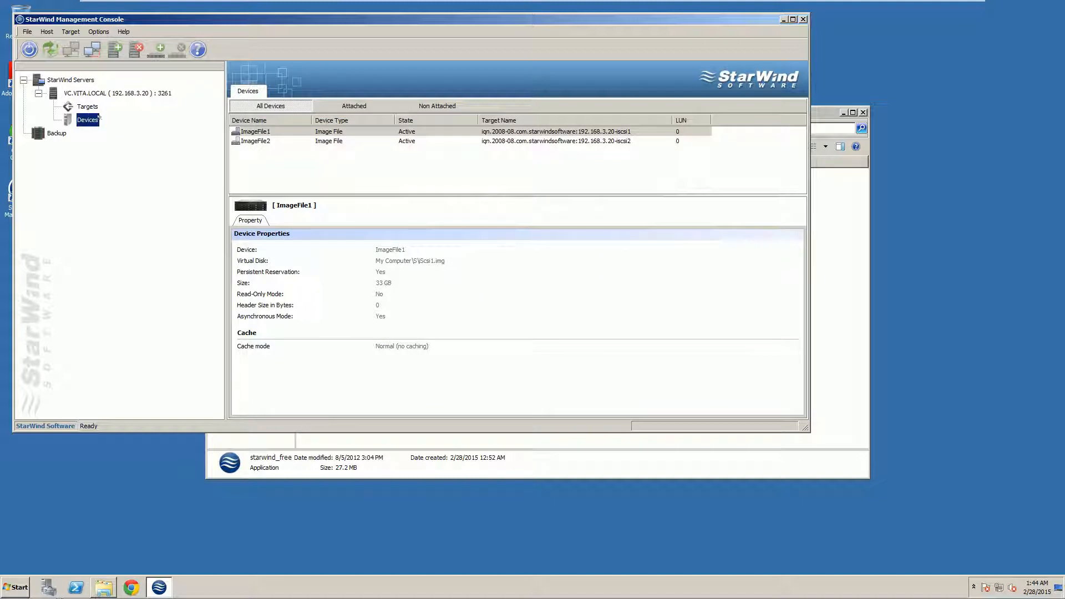
left_click(428, 169)
left_click(337, 133)
left_click(337, 141)
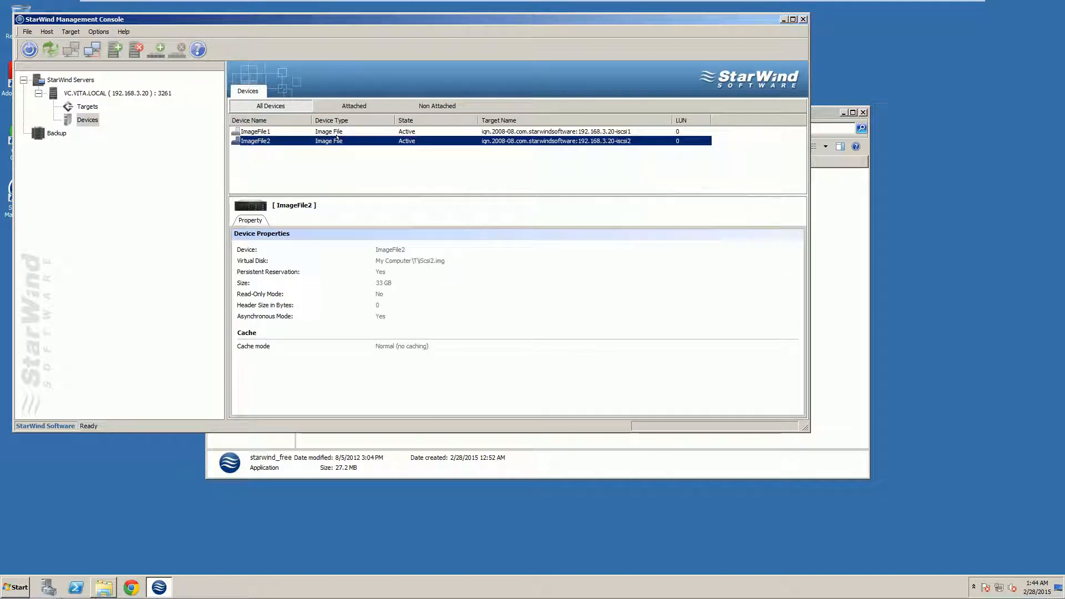
left_click(338, 133)
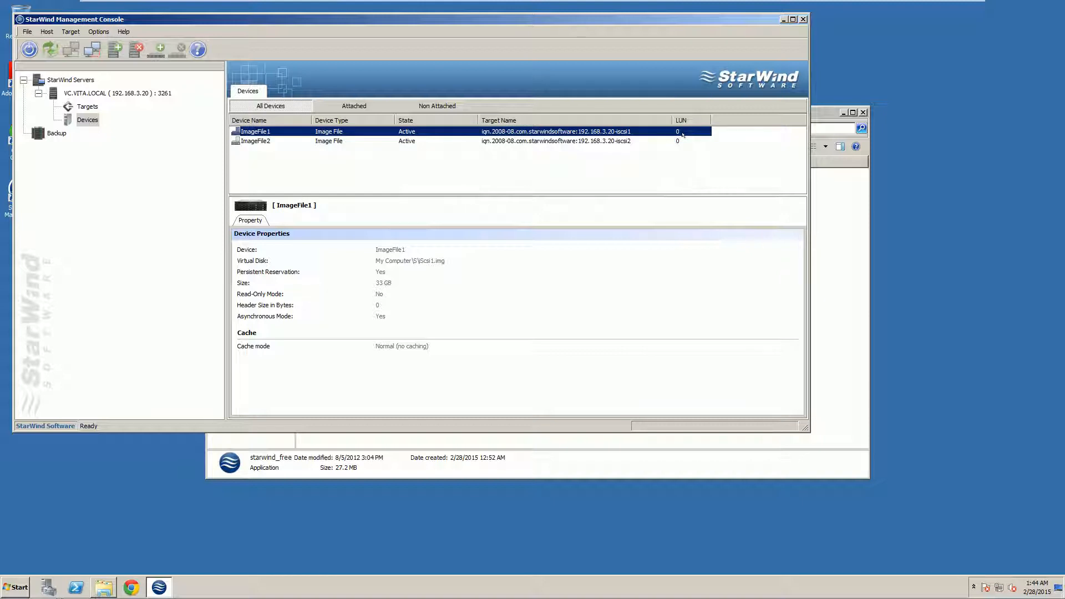
key("Down")
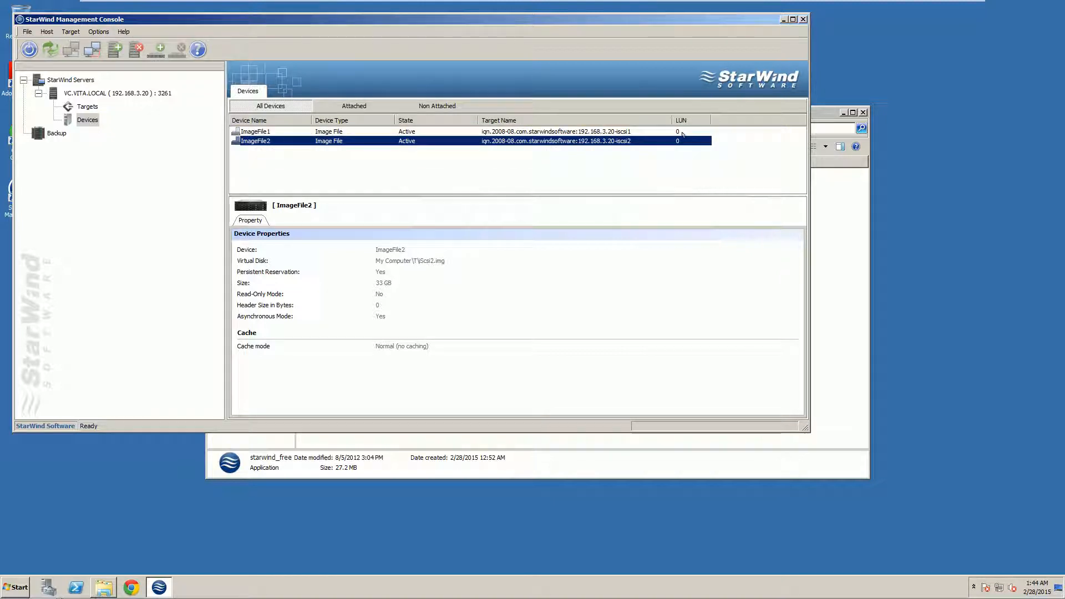
left_click(596, 133)
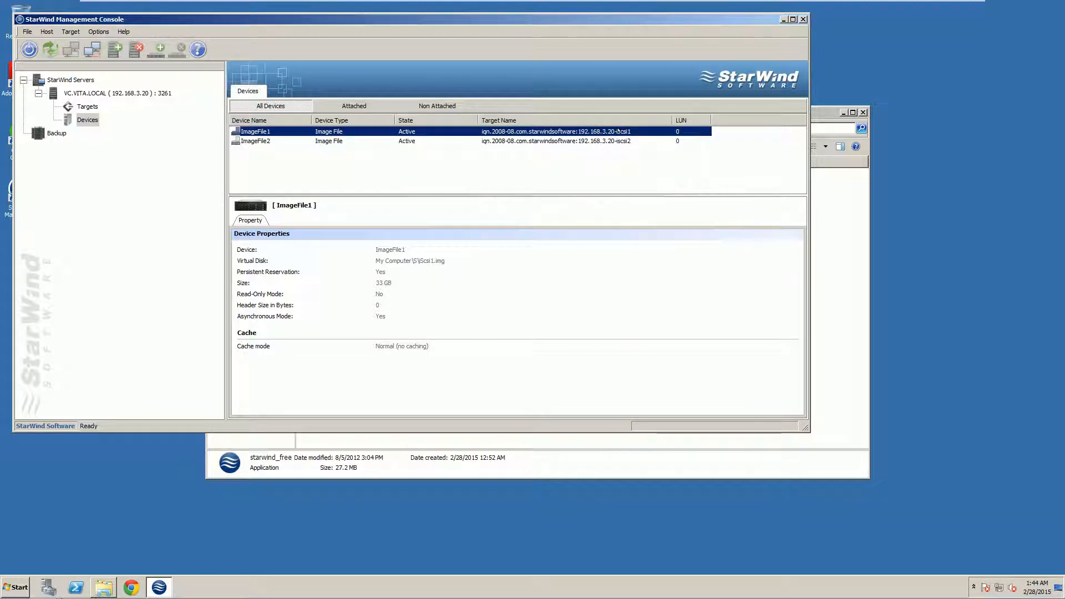
left_click(618, 140)
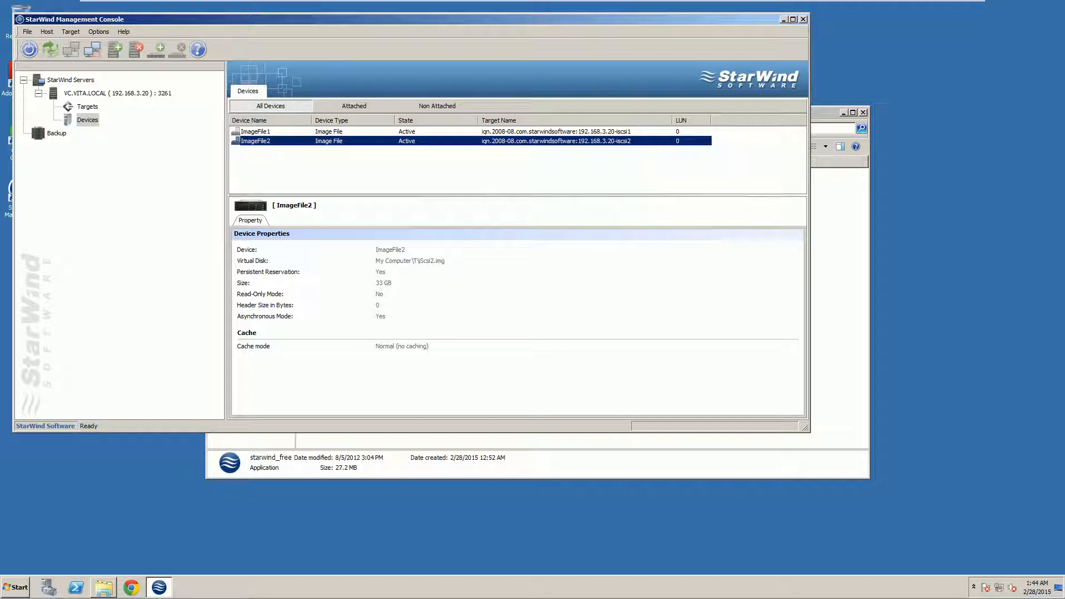
left_click(455, 187)
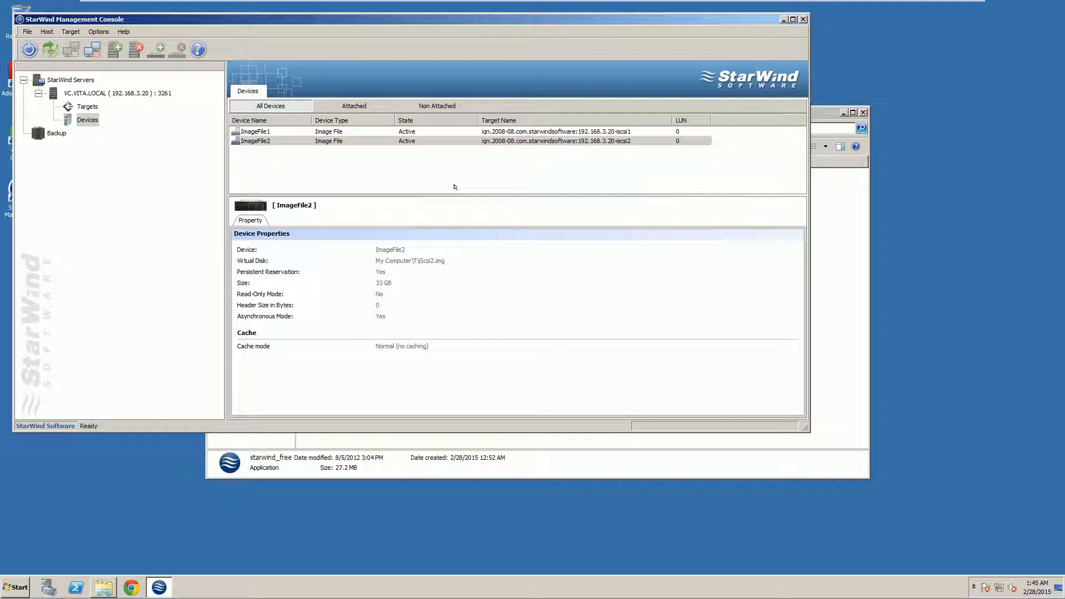